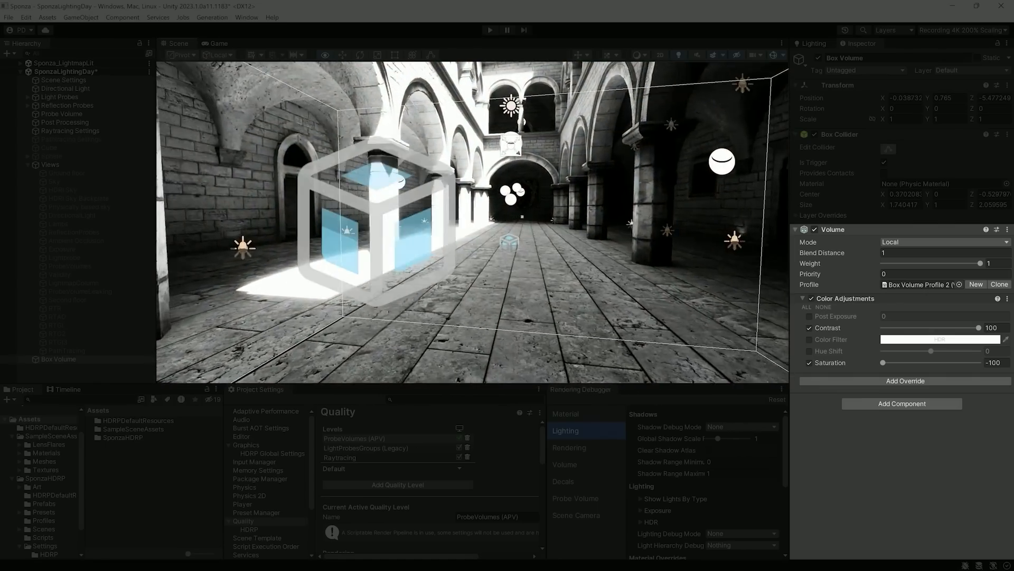
Switch the Box Volume's mode to Global and apply the suggested collider fix
key(w)
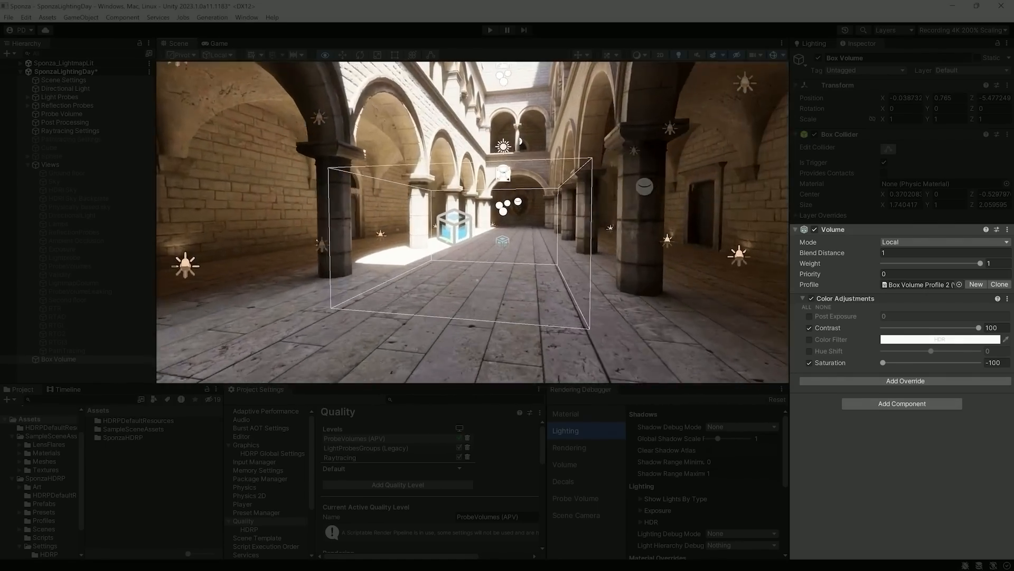
key(s)
key(s)
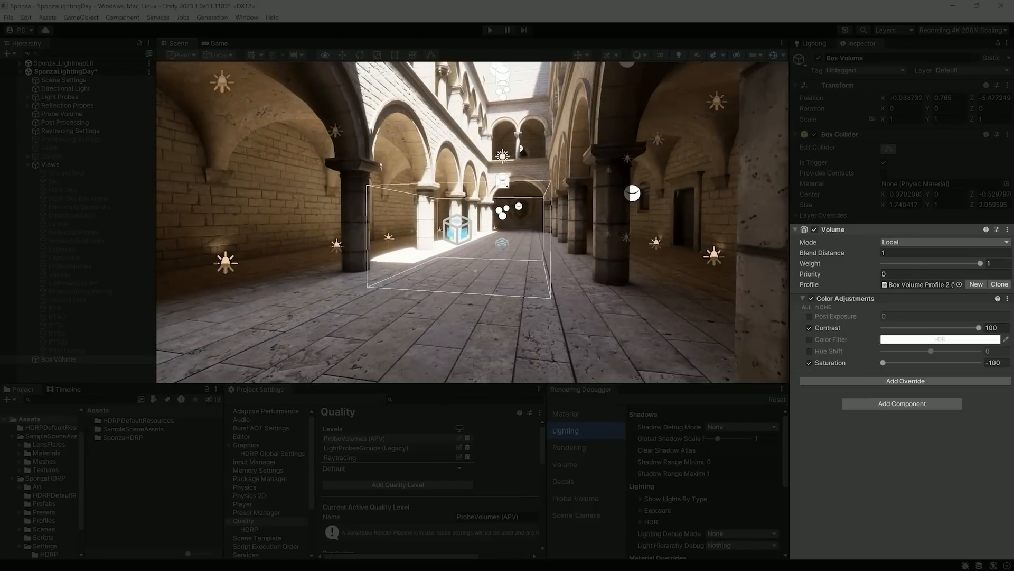
click(910, 243)
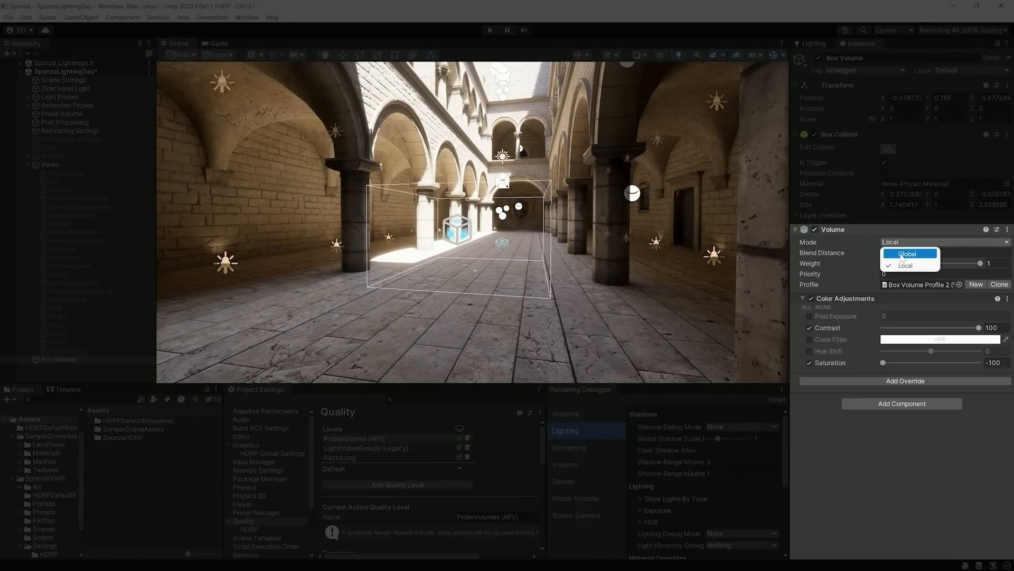
click(903, 254)
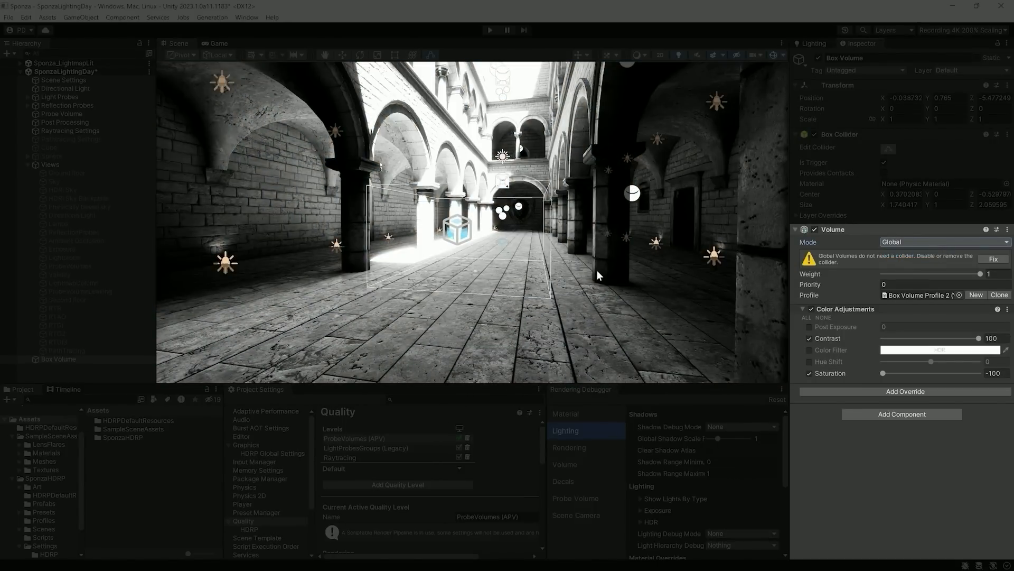
click(993, 259)
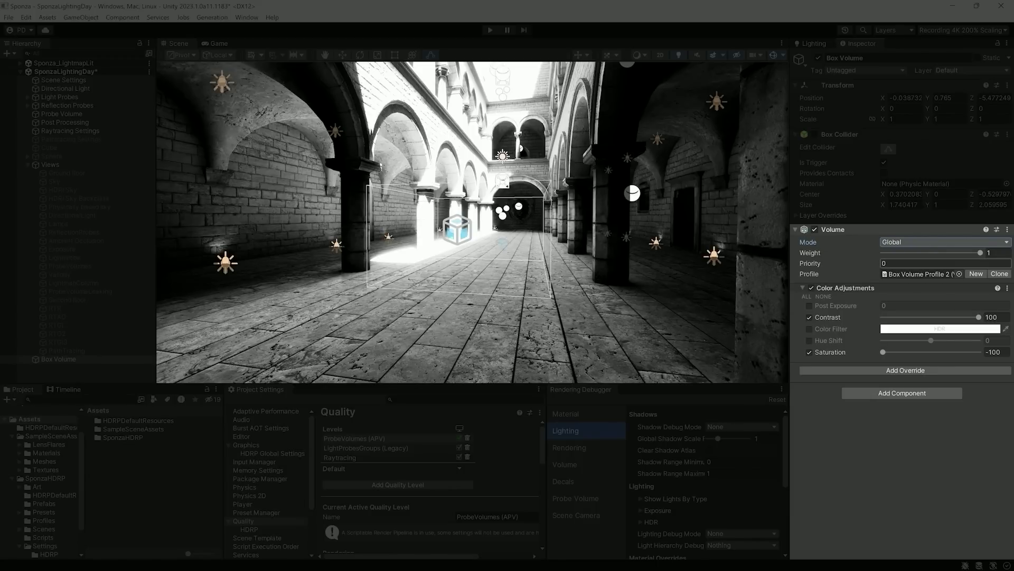
mouse_move(981, 252)
mouse_down()
mouse_move(885, 253)
mouse_move(987, 255)
mouse_up()
Return the Box Volume's mode to Local and apply the offered fix to restore its collider
click(937, 242)
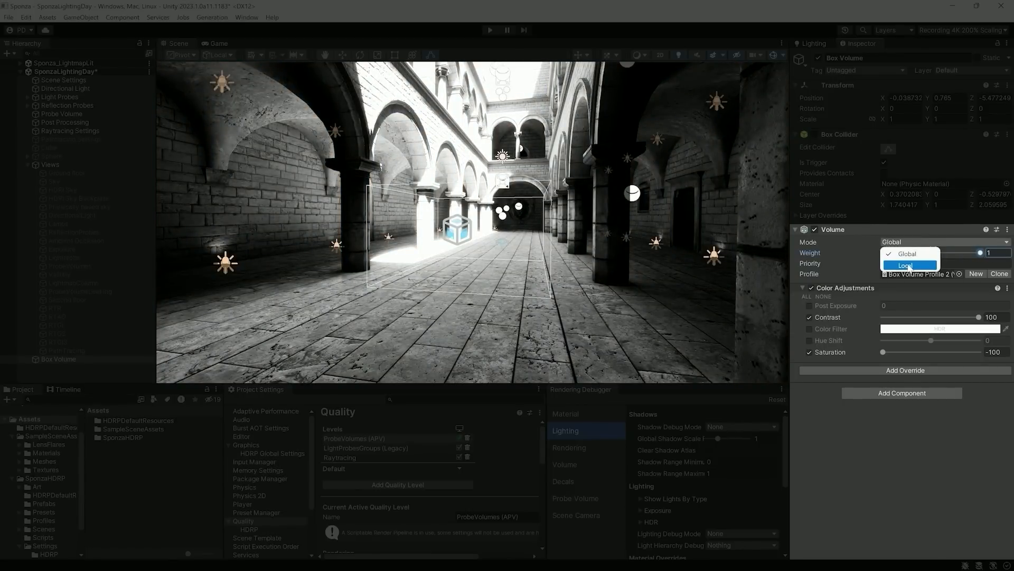
click(908, 267)
click(991, 263)
Set the Box Volume's blend distance to 3, check the transition in the scene, and open the list of overrides
right_drag(475, 271, 475, 272)
key(w)
key(s)
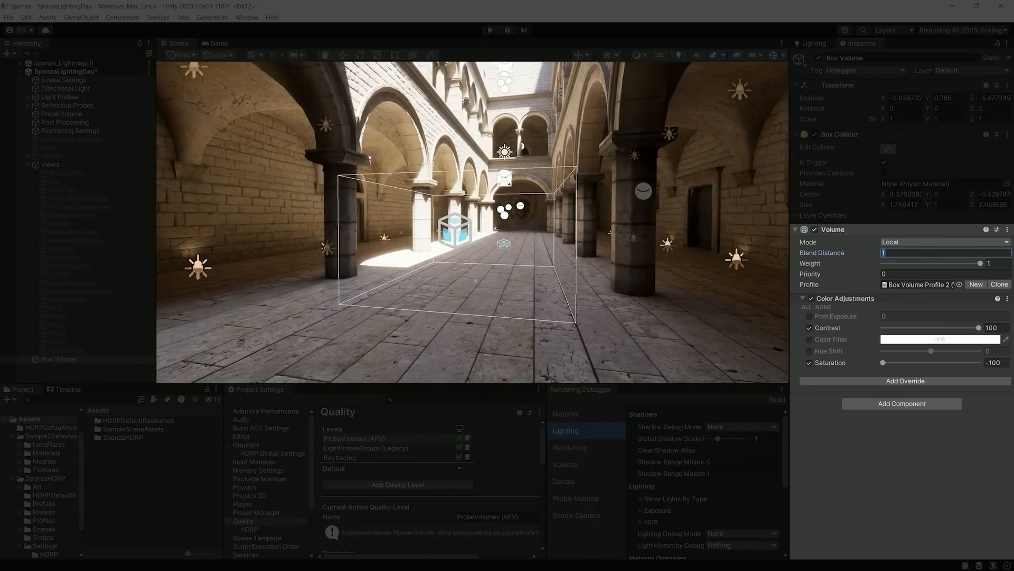
text(3)
key(s)
right_drag(531, 250, 531, 249)
key(w)
key(s)
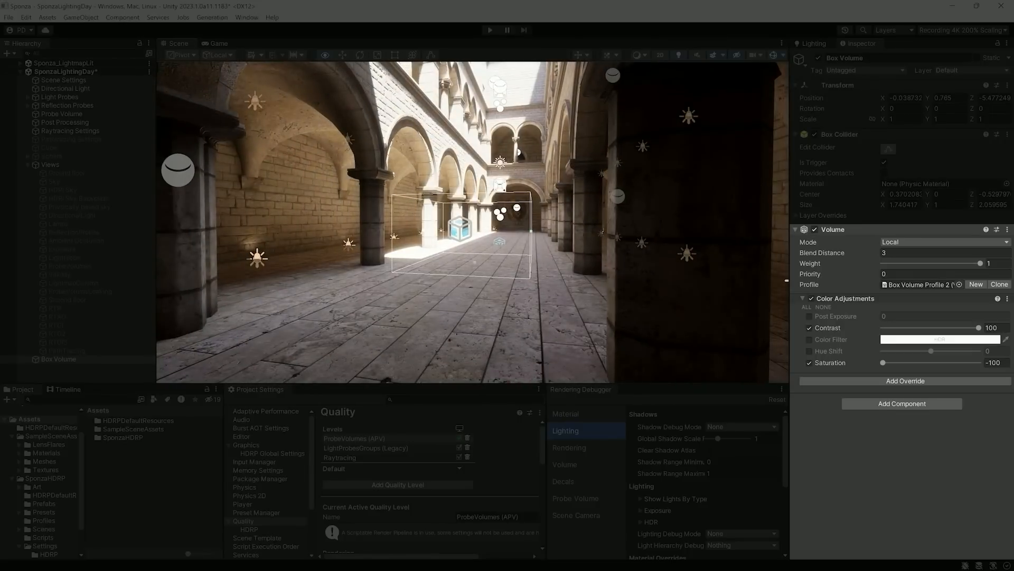
click(876, 381)
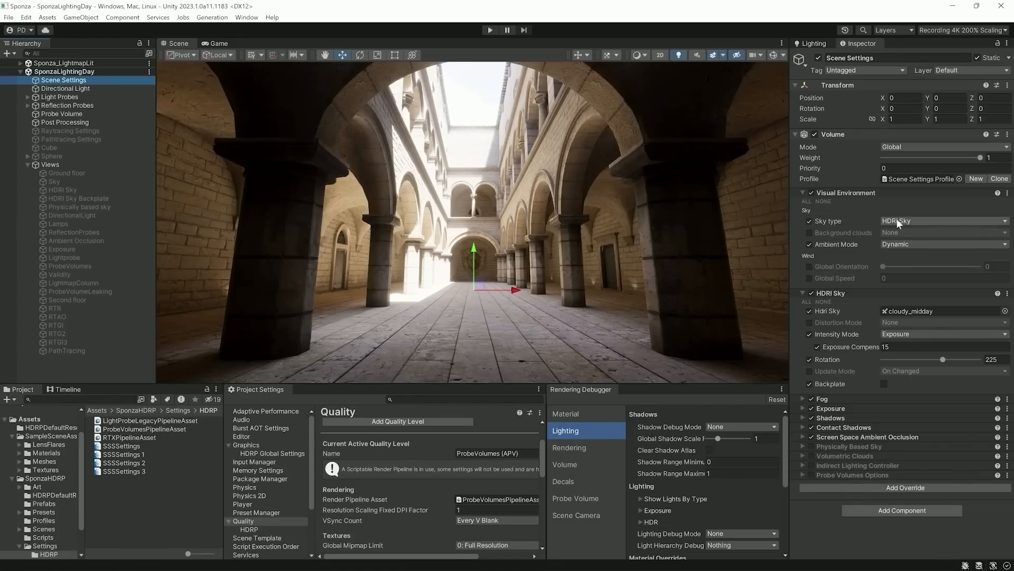
Try the None sky type in the Scene Settings volume and restore HDRI Sky
click(896, 219)
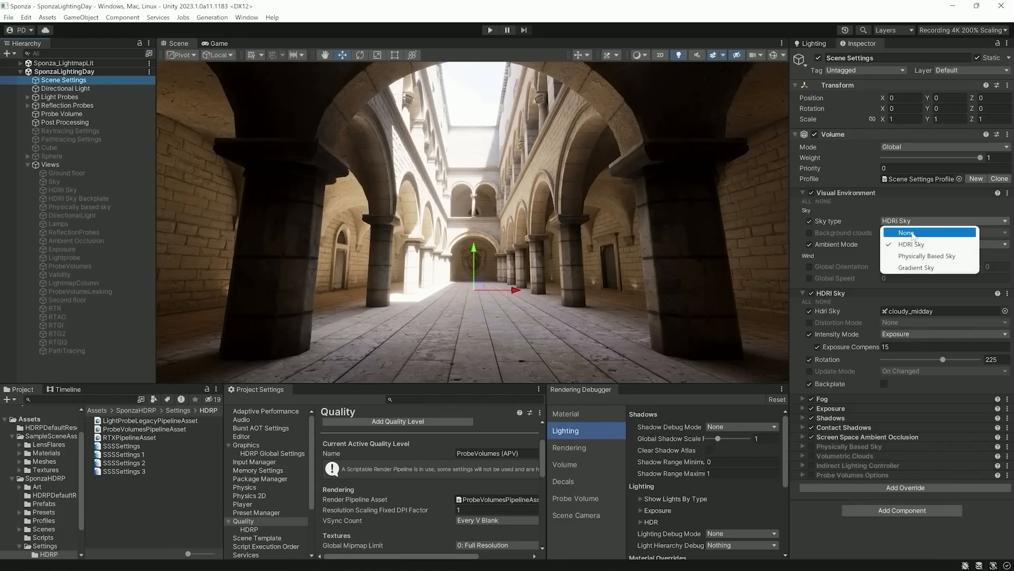
click(911, 231)
click(913, 219)
click(912, 243)
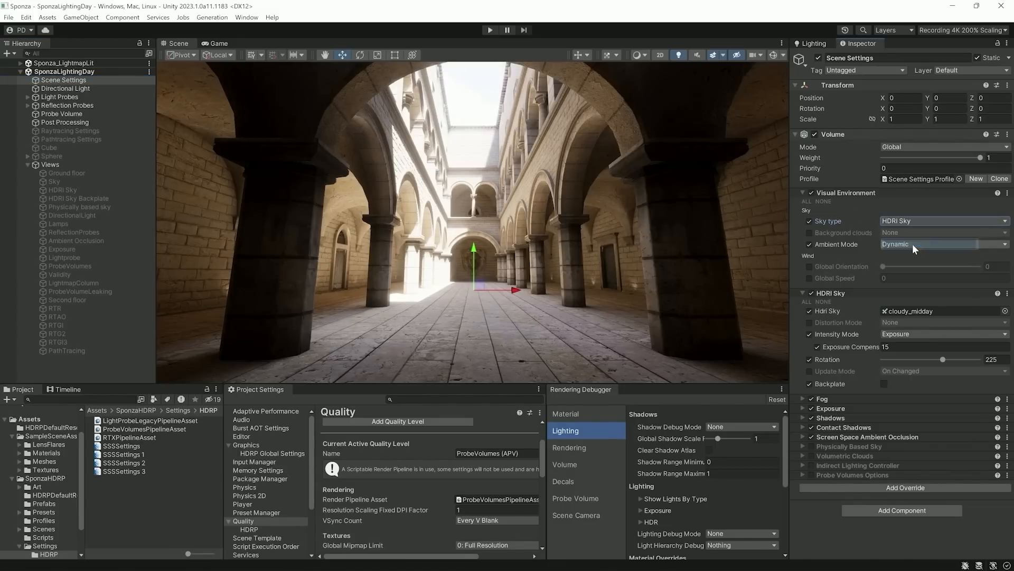
Show the scene from the HDRI Sky view and turn off fog in the scene view effects
double_click(74, 191)
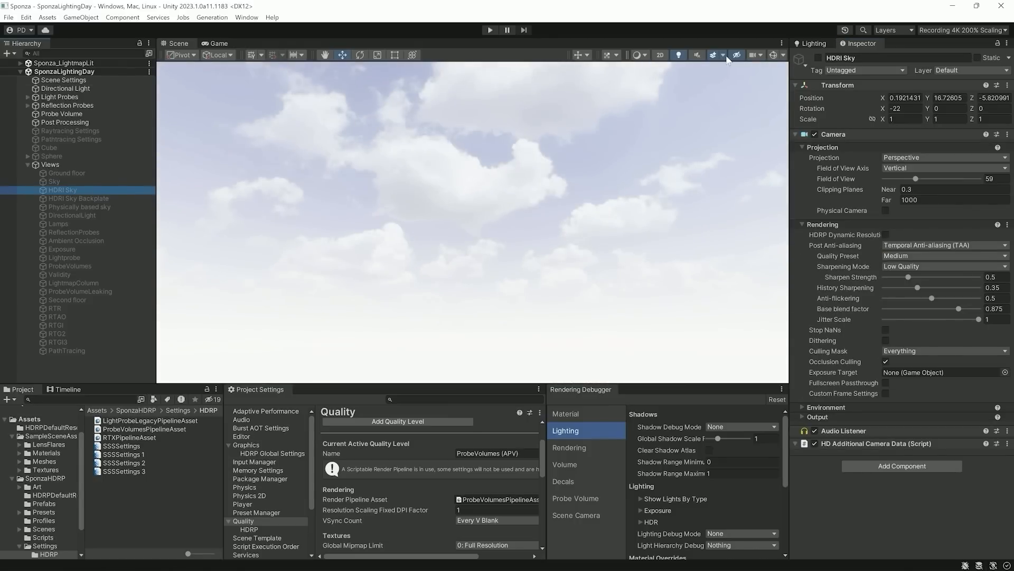
click(724, 55)
click(730, 65)
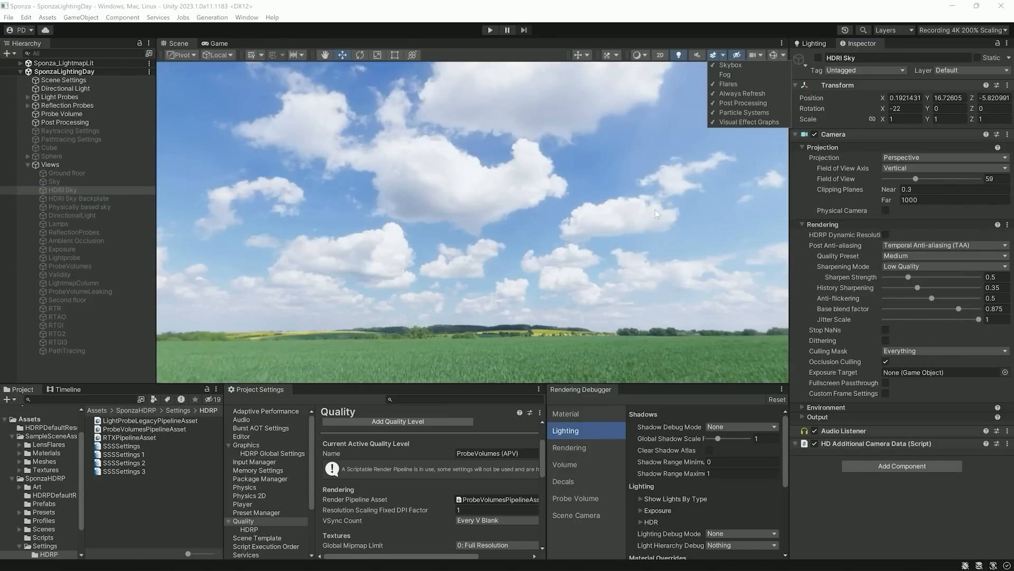
Compare the visible sky with sky type None in Scene Settings and return it to HDRI Sky
click(64, 80)
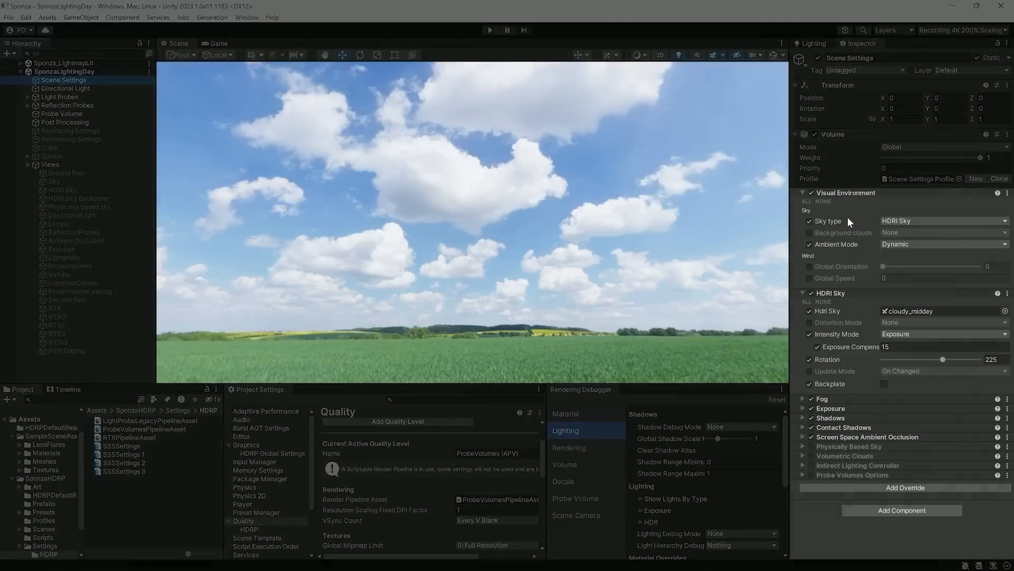
click(930, 222)
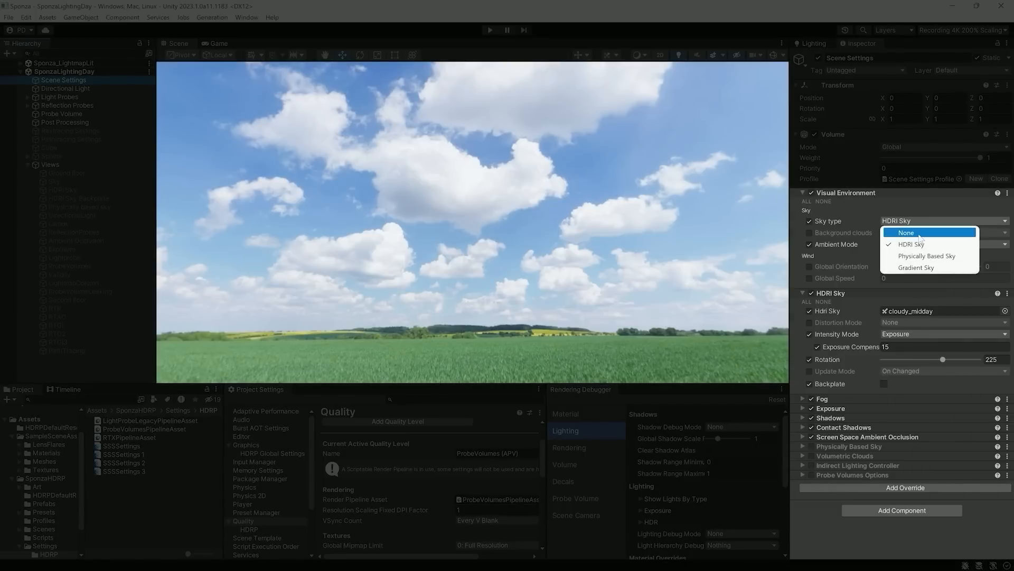
click(918, 233)
click(918, 221)
click(908, 240)
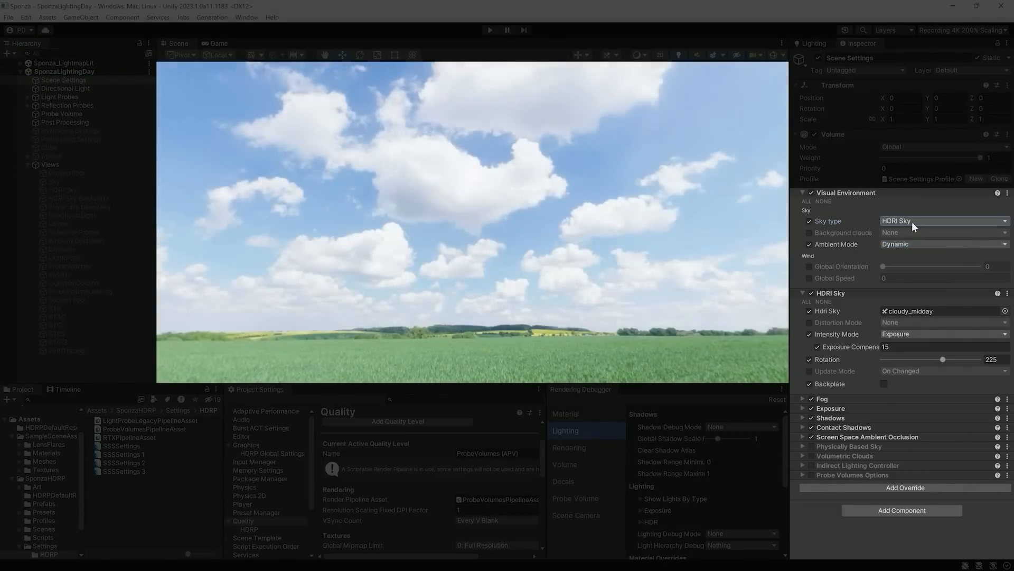
Lower the HDRI Sky's exposure compensation to 14, and try the Lux intensity mode with a desired value of 15000
drag(850, 347, 830, 347)
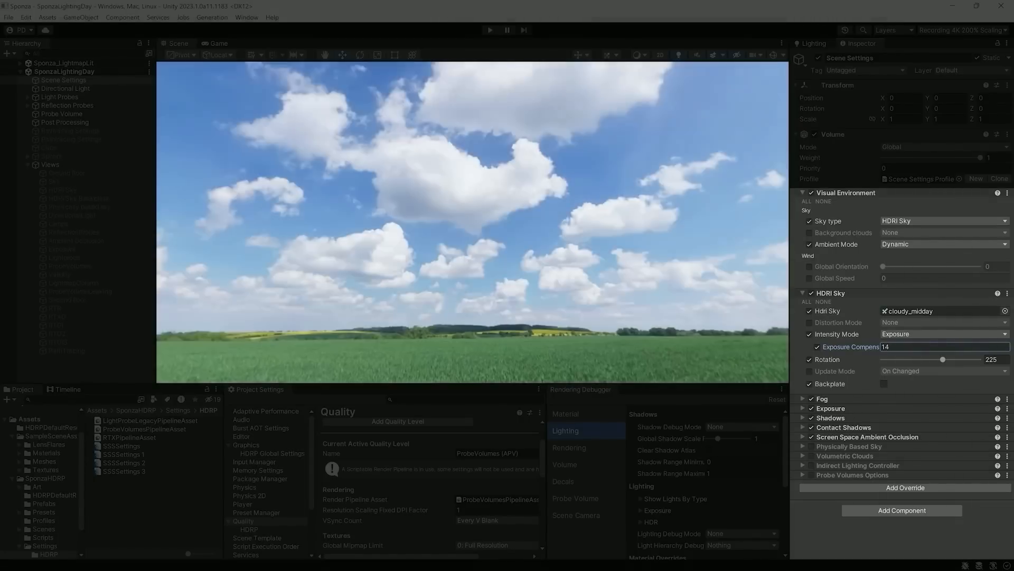
click(910, 336)
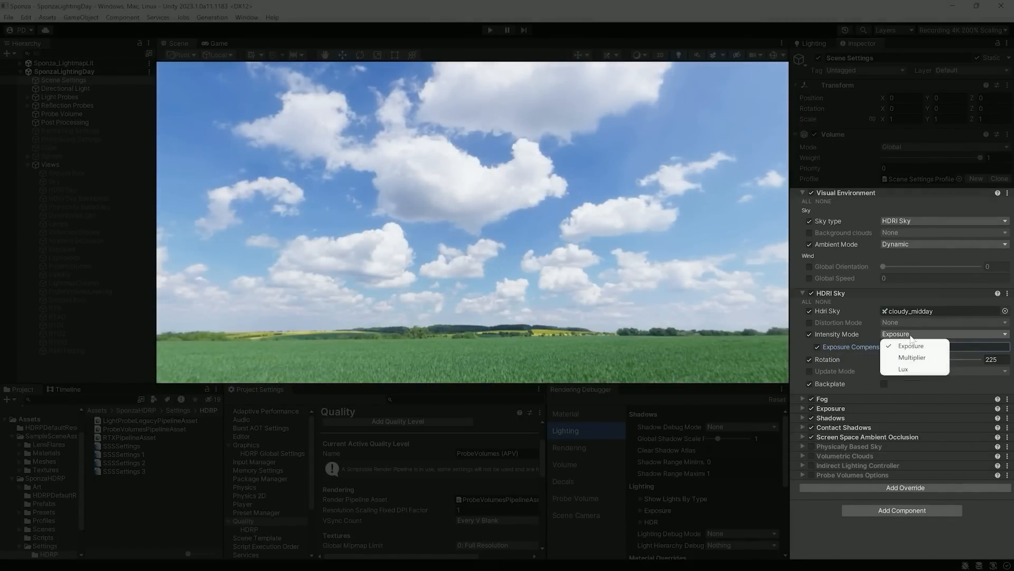
click(913, 369)
click(889, 348)
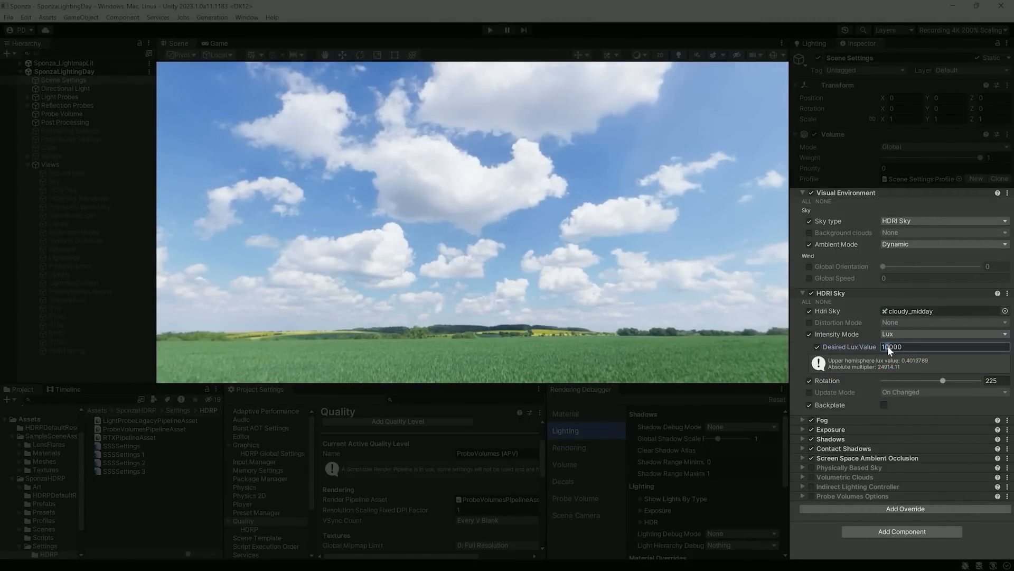
key(Delete)
text(5)
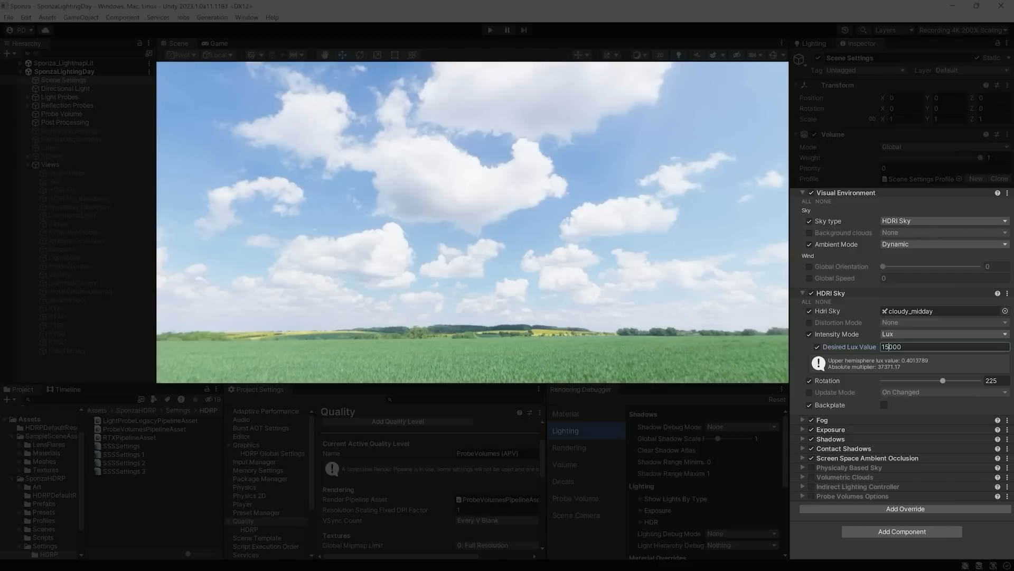
Return the HDRI Sky to Exposure mode with a compensation of 15, and try a different sky rotation
click(897, 332)
click(904, 342)
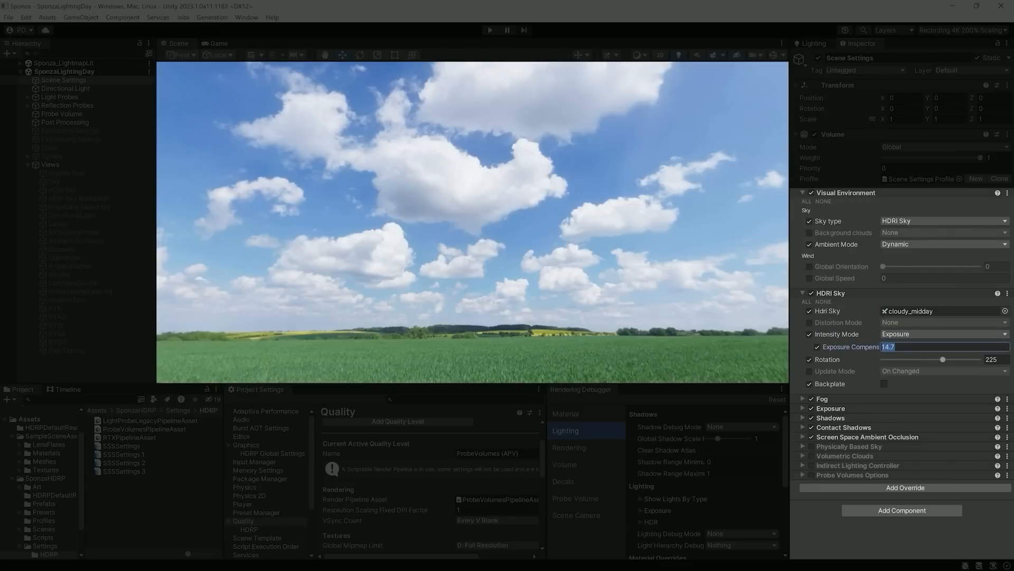
text(15)
drag(943, 359, 917, 358)
key(ctrl+z)
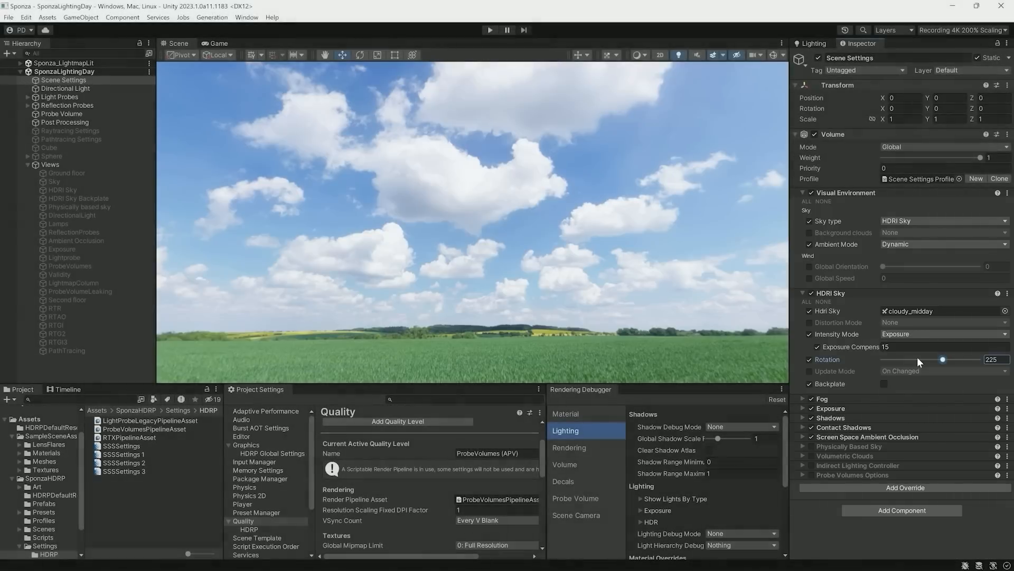
Switch to the Ground floor view and clear the scene's baked lighting data
click(67, 173)
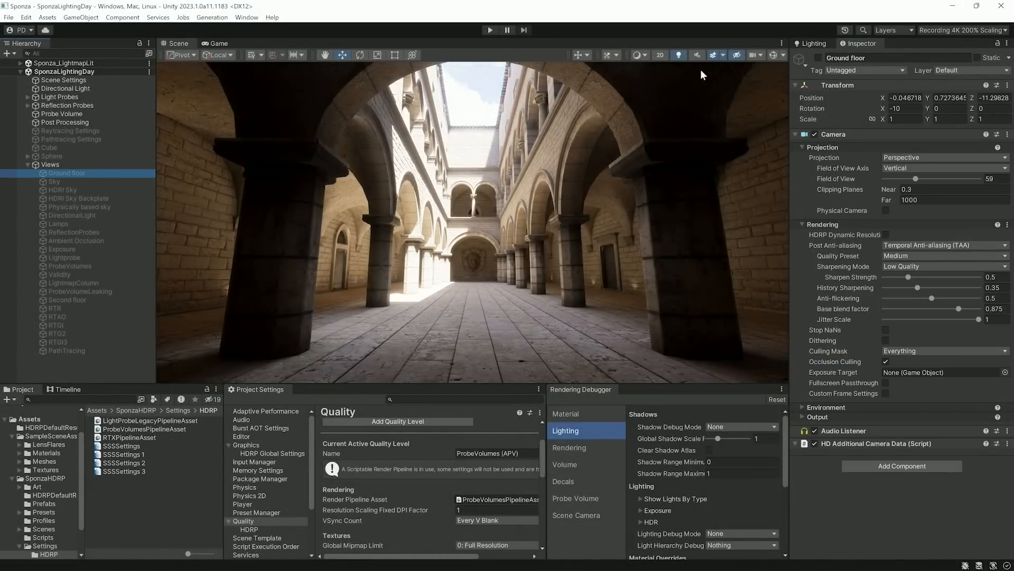
click(811, 44)
click(1006, 488)
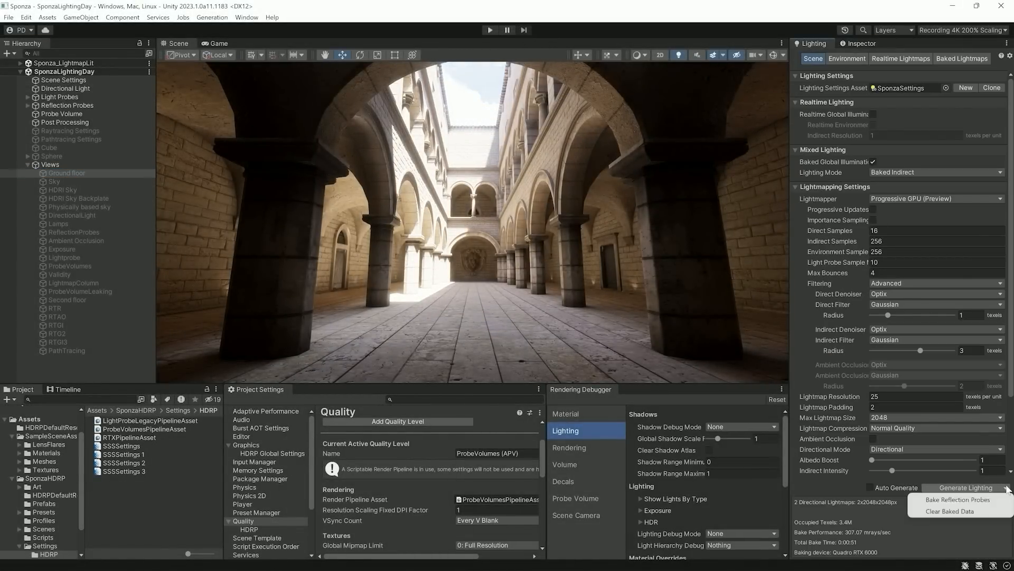
click(950, 511)
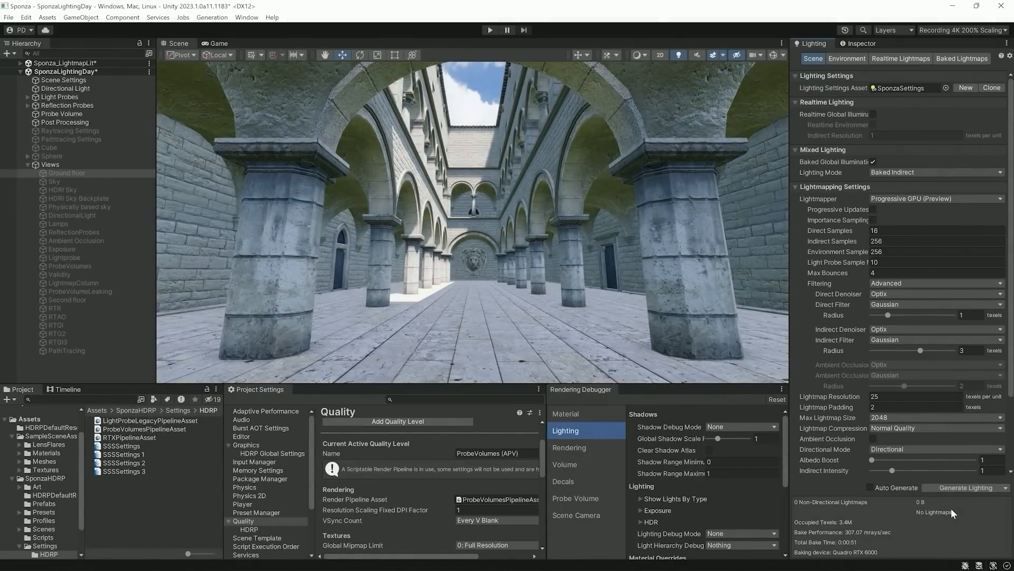
Adjust the HDRI Sky's exposure compensation in the Scene Settings volume
click(861, 43)
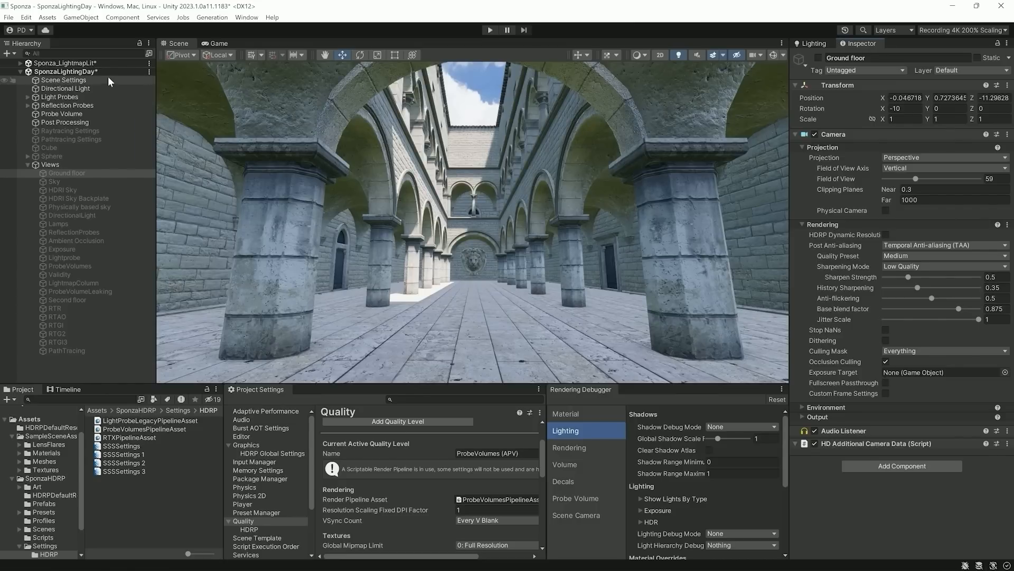
click(83, 79)
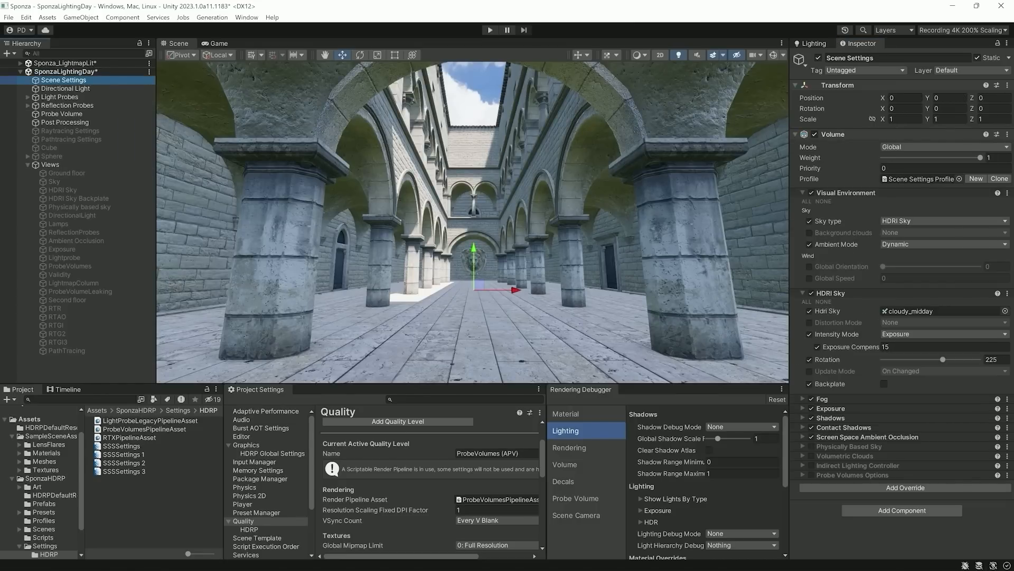
mouse_move(851, 347)
mouse_down()
mouse_move(835, 347)
mouse_move(867, 347)
mouse_move(824, 342)
mouse_move(859, 341)
mouse_up()
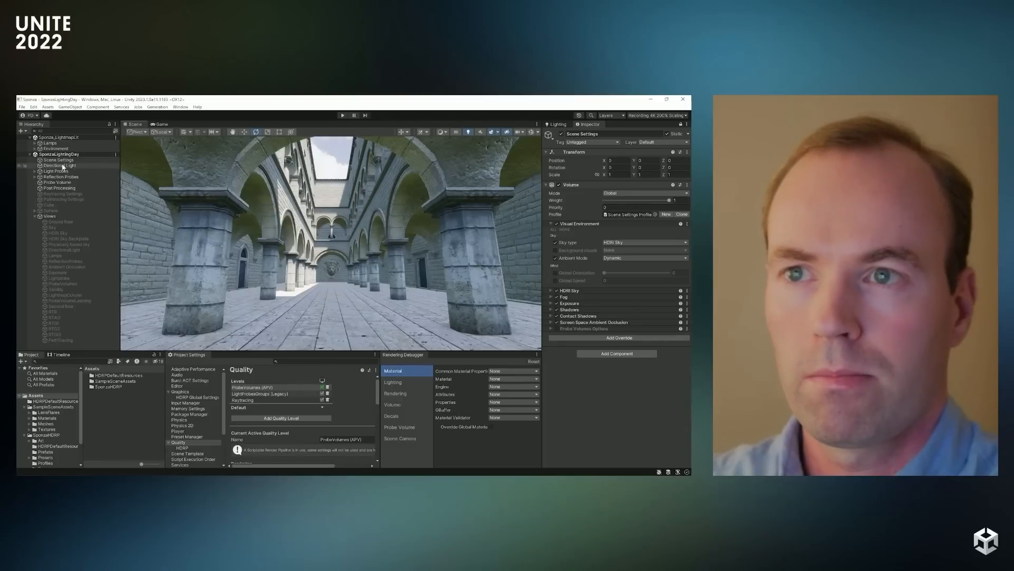
Open the Directional Light's properties in a separate window and try rotating the light in the scene
right_click(63, 167)
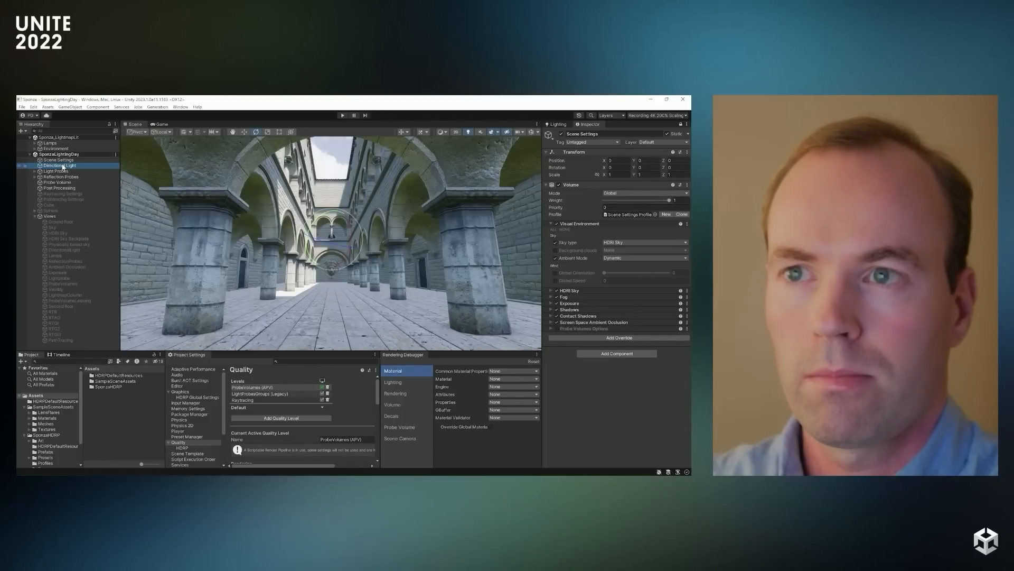
click(92, 408)
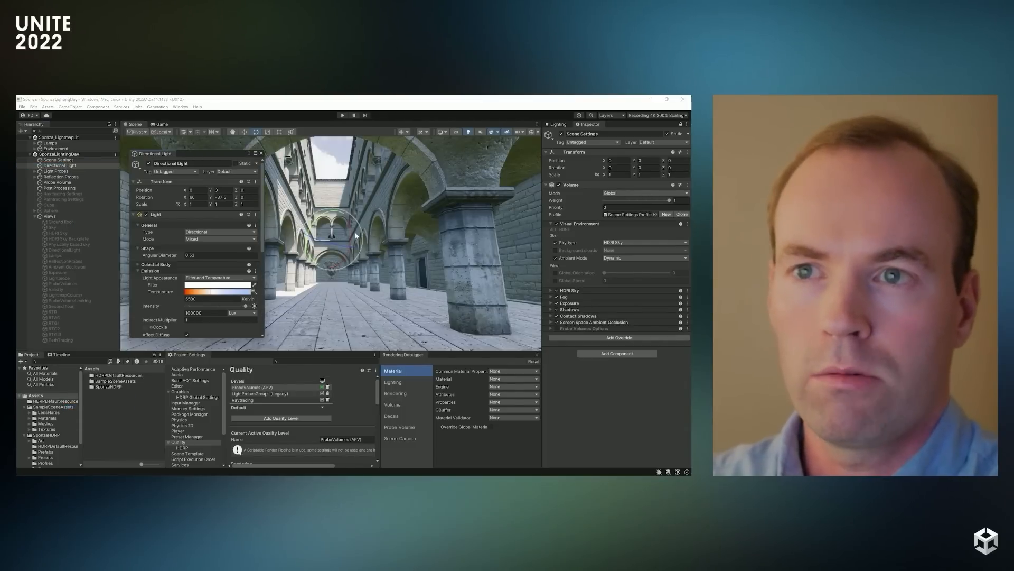
mouse_move(349, 229)
mouse_down()
mouse_move(341, 191)
mouse_move(346, 223)
mouse_up()
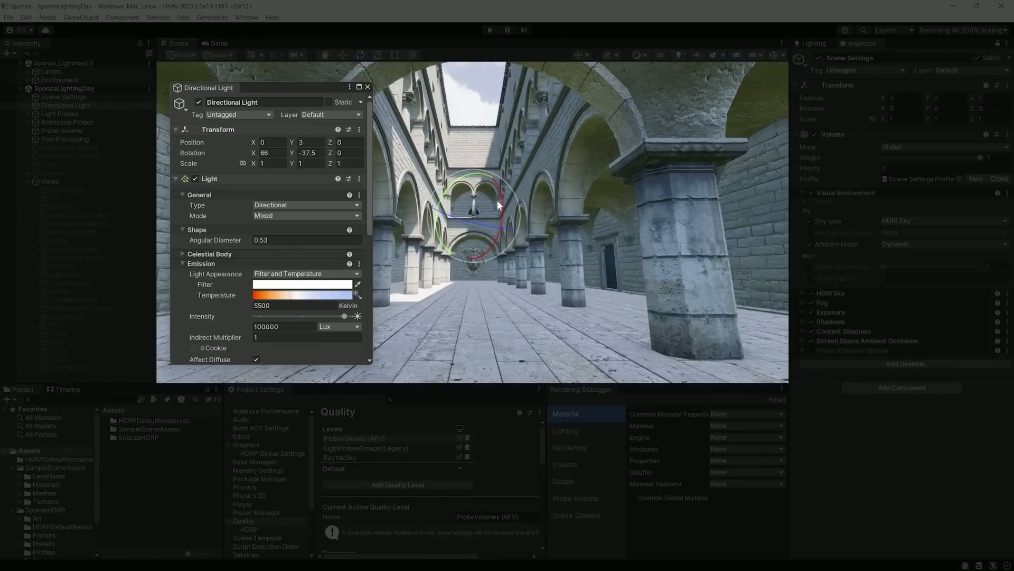
Try a light temperature of 8272 Kelvin and apply the Direct Sunlight temperature preset to the Directional Light
mouse_move(292, 301)
mouse_down()
mouse_move(325, 296)
mouse_move(223, 292)
mouse_move(303, 294)
mouse_up()
click(357, 295)
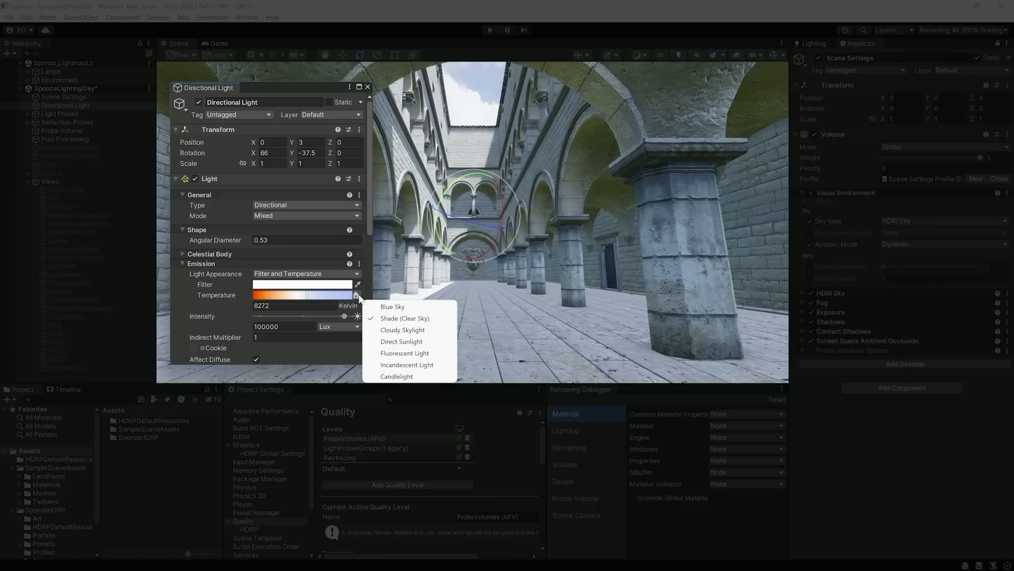
click(407, 342)
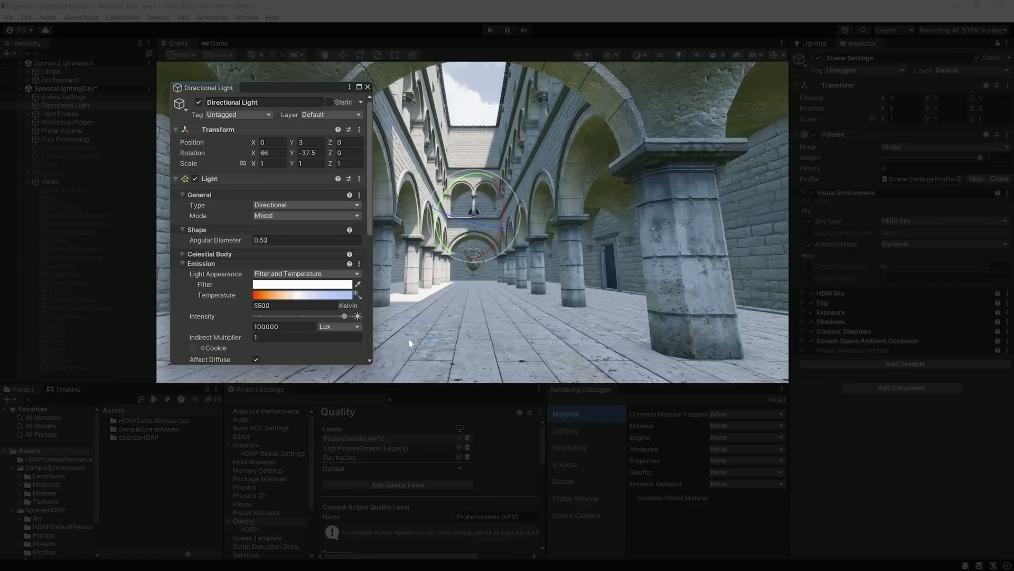
Raise the Directional Light's intensity to 130000 lux and apply the 100000 lux intensity preset
mouse_move(344, 317)
mouse_down()
mouse_move(246, 315)
mouse_move(353, 316)
mouse_up()
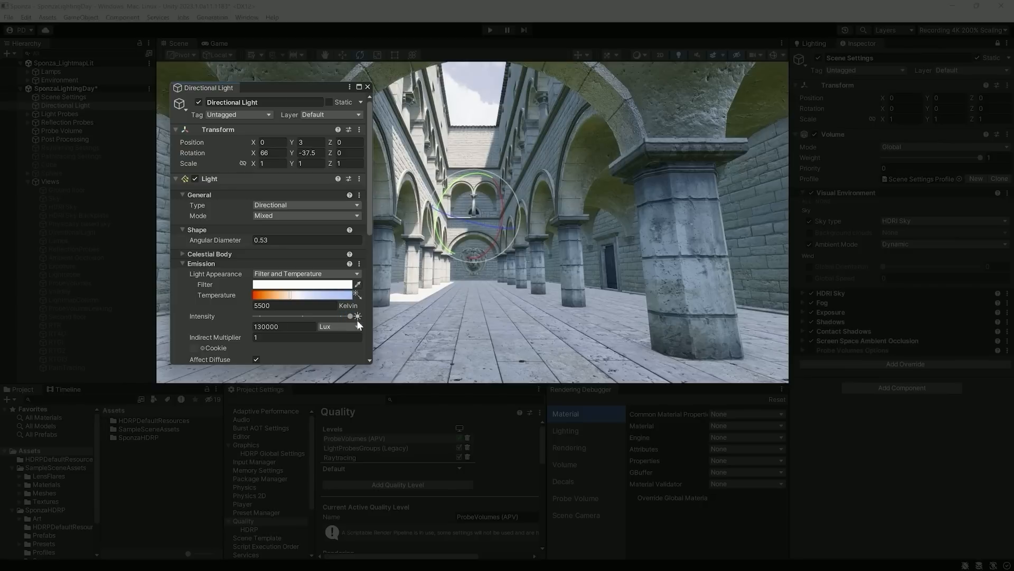
click(357, 316)
click(396, 328)
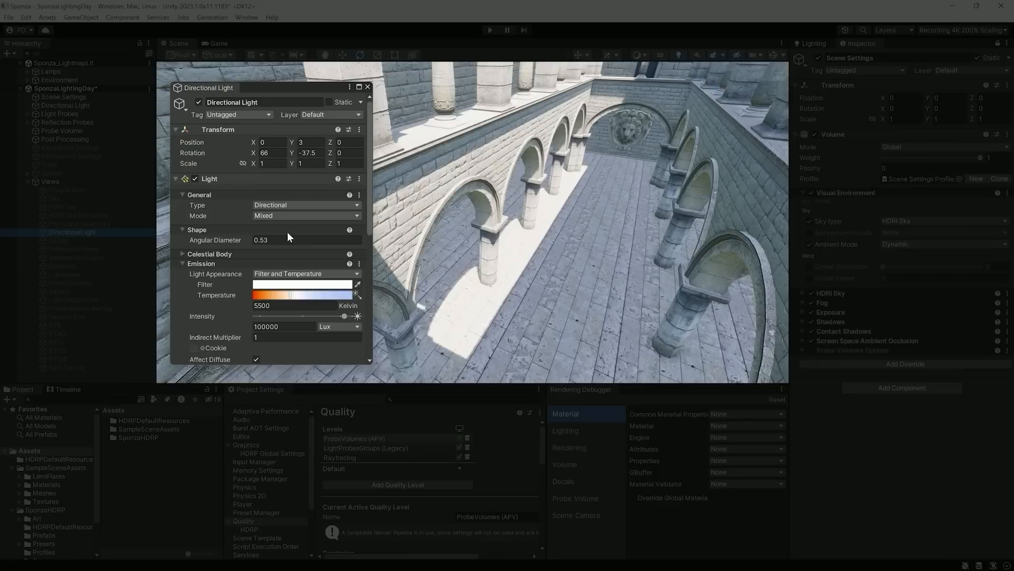
Try disabling the Directional Light's shadow map and enable it again
scroll(290, 235, down, 10)
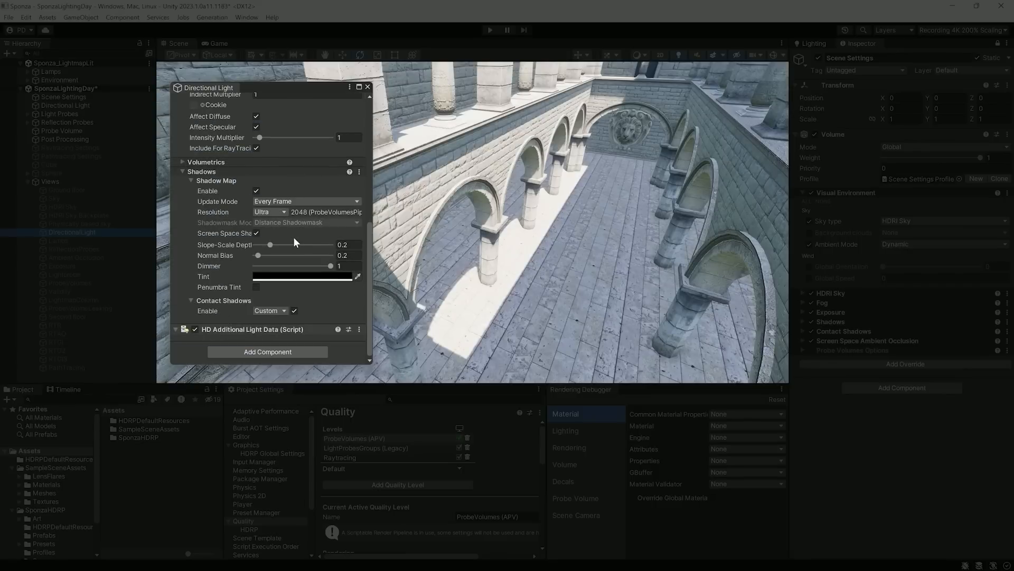
click(256, 190)
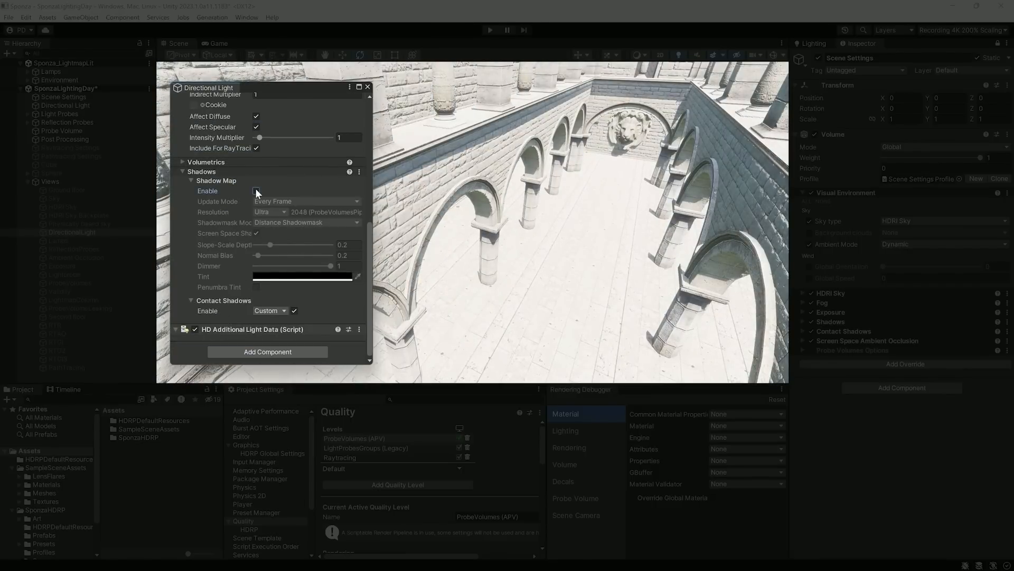
click(256, 190)
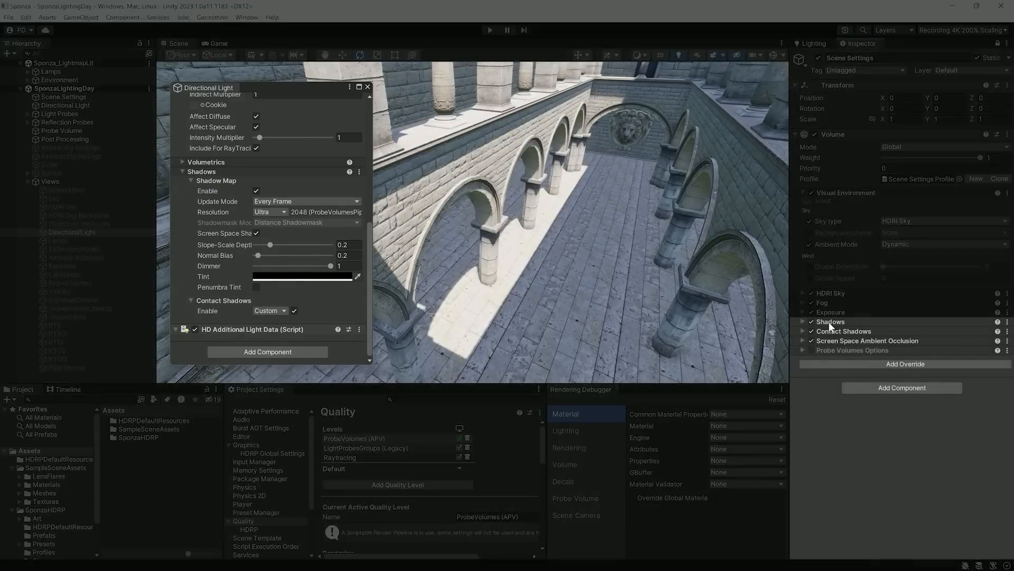
Set the Max Distance of the Scene Settings volume's Shadows override to 50
click(840, 322)
click(898, 339)
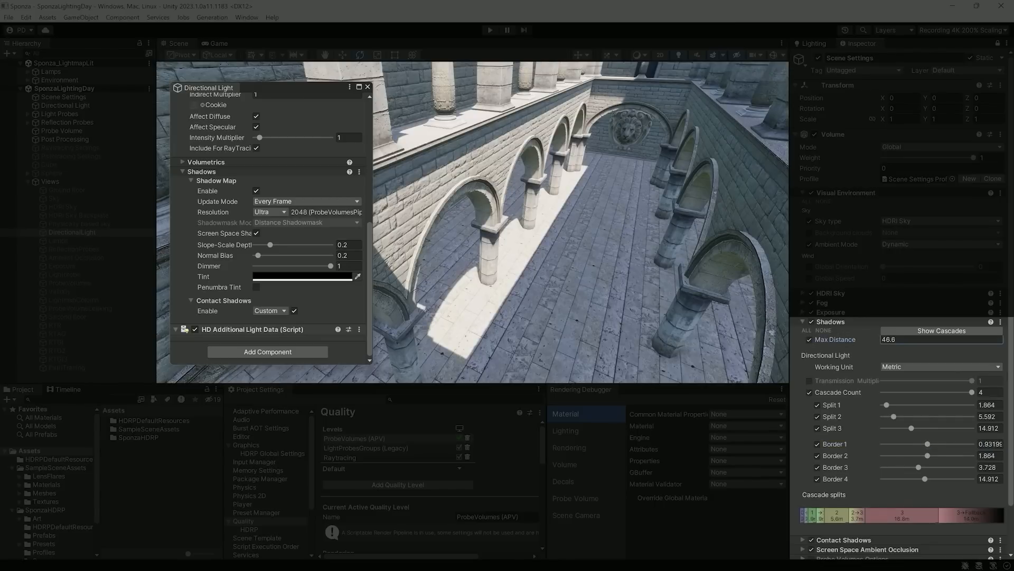
text(4.8)
drag(723, 338, 832, 329)
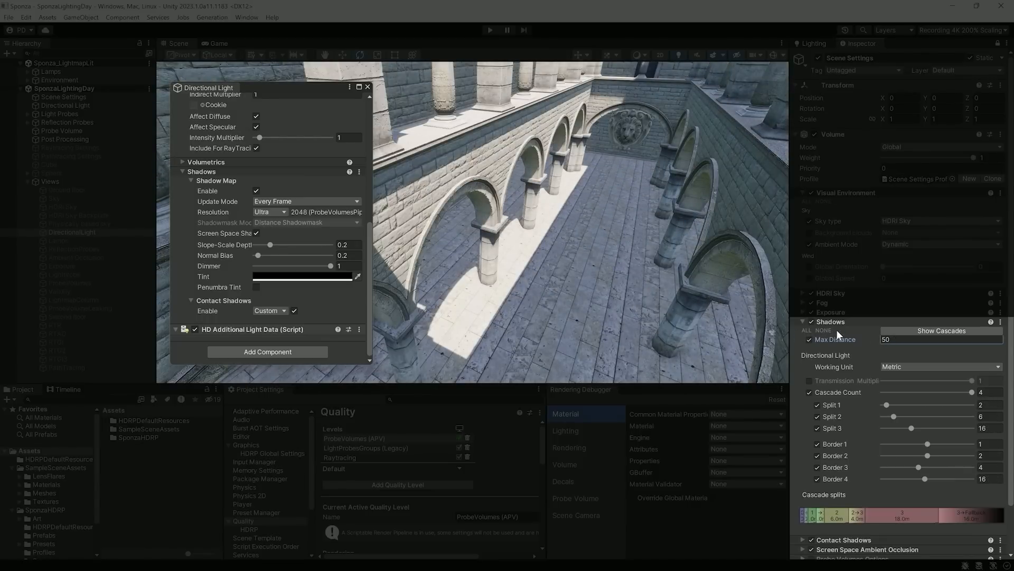
Show the shadow cascades in the scene and set the Directional Light's shadow map resolution to Low
click(905, 331)
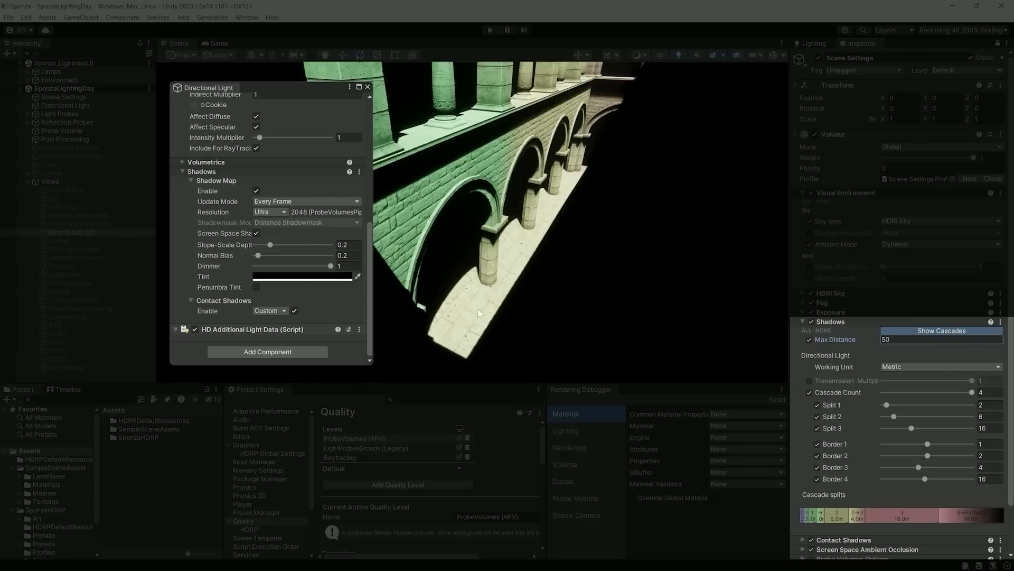
click(271, 213)
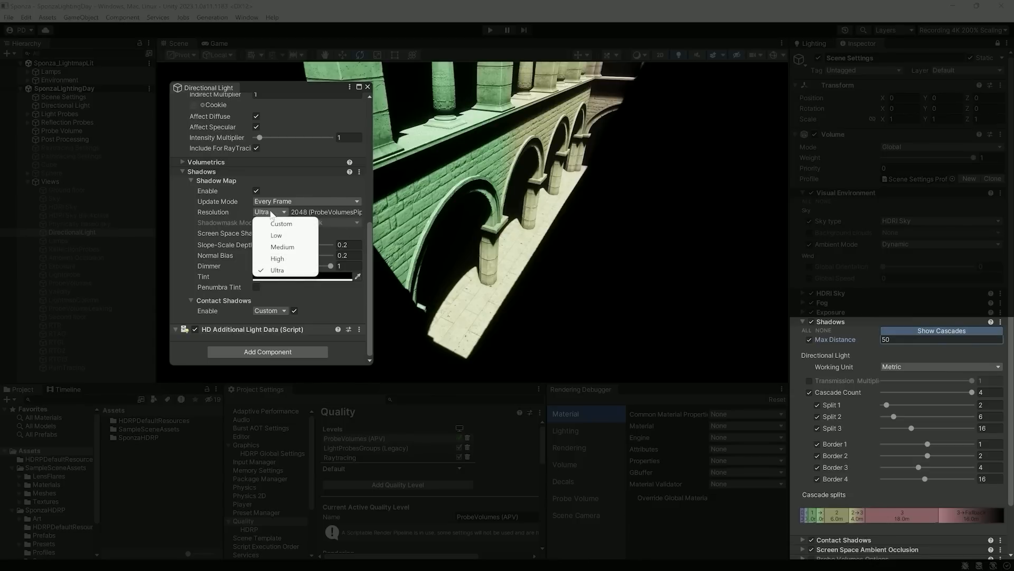
click(279, 238)
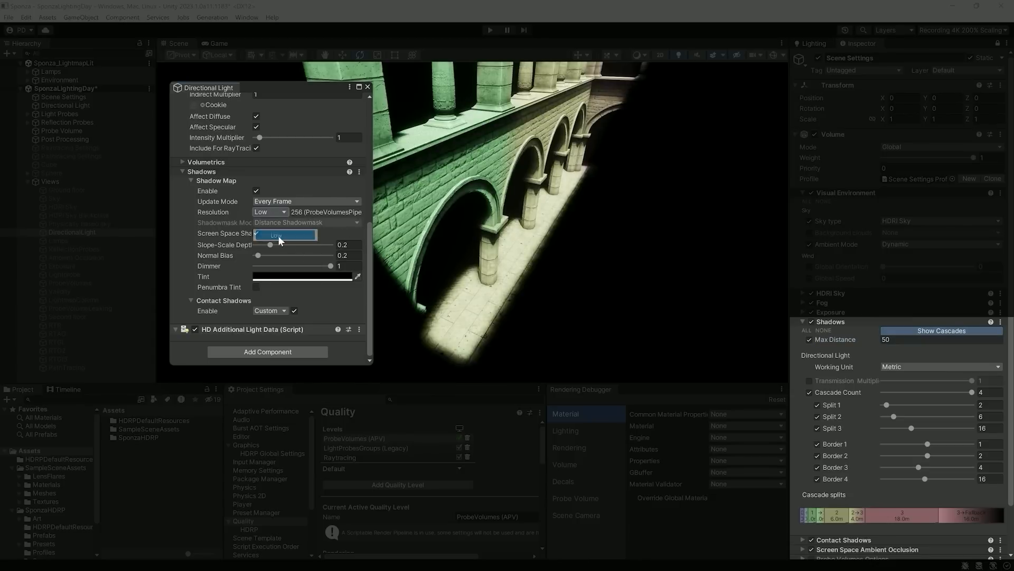
Set shadow cascade Borders 1 to 4 to 0, compare the cascade transition in the scene, and raise the borders again
mouse_move(628, 292)
right_down()
mouse_move(589, 343)
mouse_move(615, 332)
mouse_move(636, 295)
mouse_move(640, 311)
mouse_move(643, 298)
mouse_move(629, 300)
right_up()
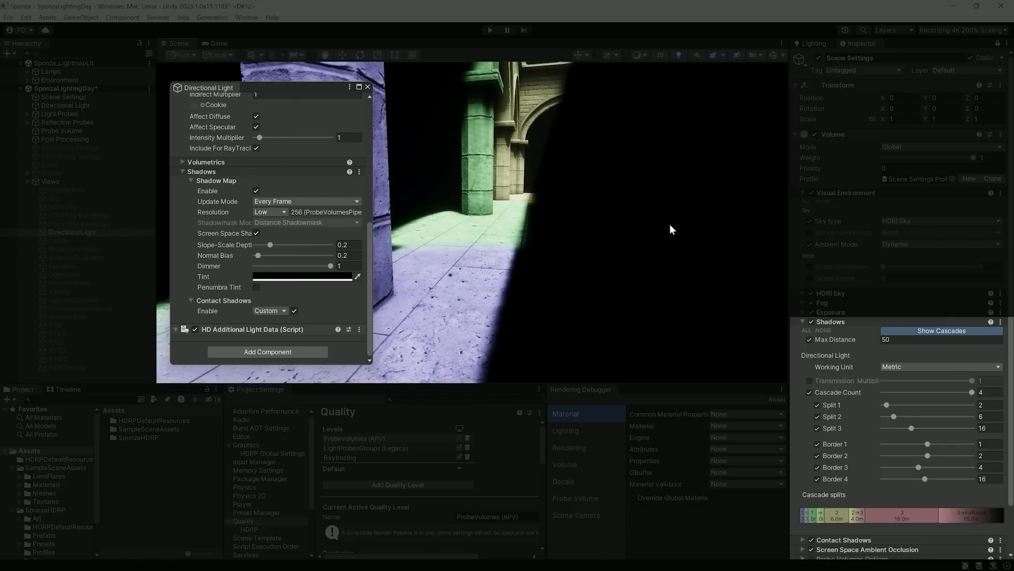
drag(918, 447, 882, 478)
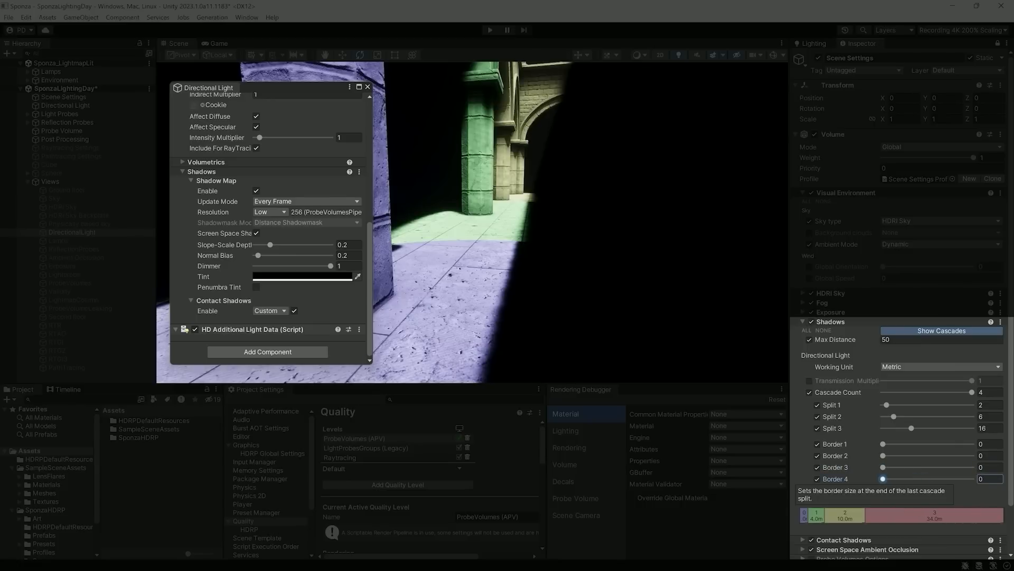
key(s)
right_drag(617, 294, 617, 294)
key(w)
drag(882, 444, 941, 467)
drag(884, 480, 939, 478)
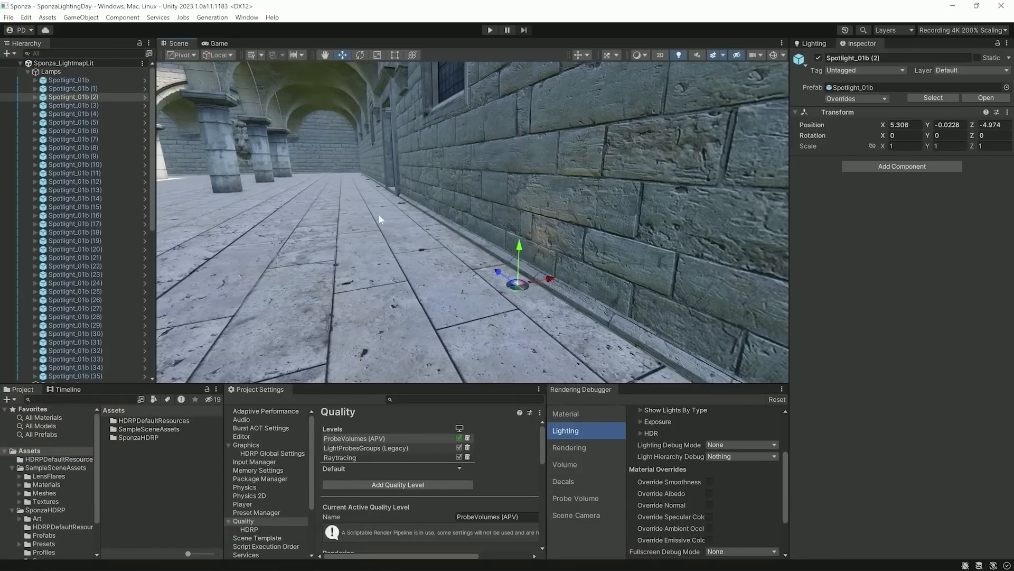
Open Light_Spot_800lm inside the Spotlight_01b prefab, try an intensity of 39240.64 lumen, and apply the 1000 lumen intensity preset
click(146, 97)
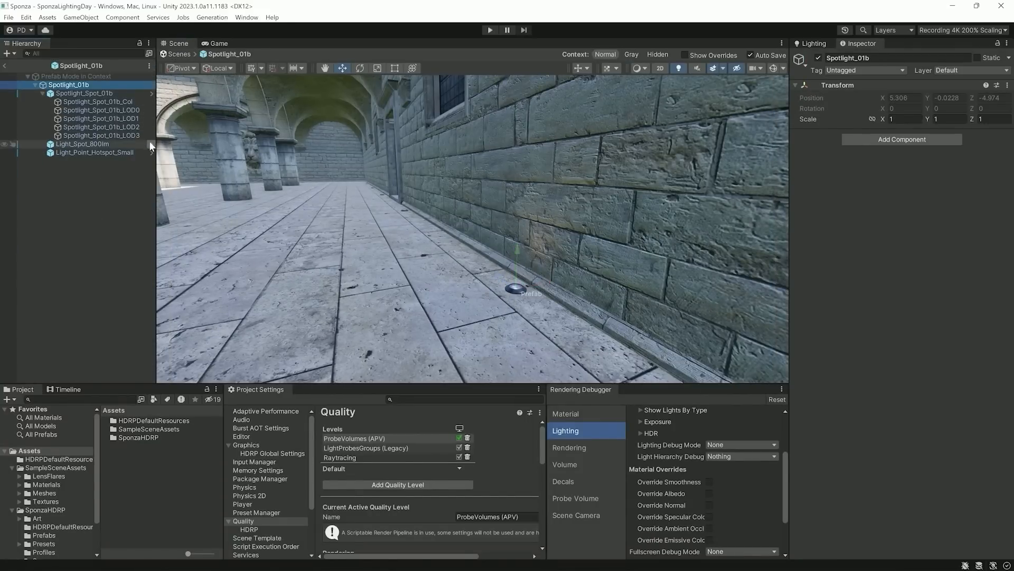
drag(945, 293, 991, 294)
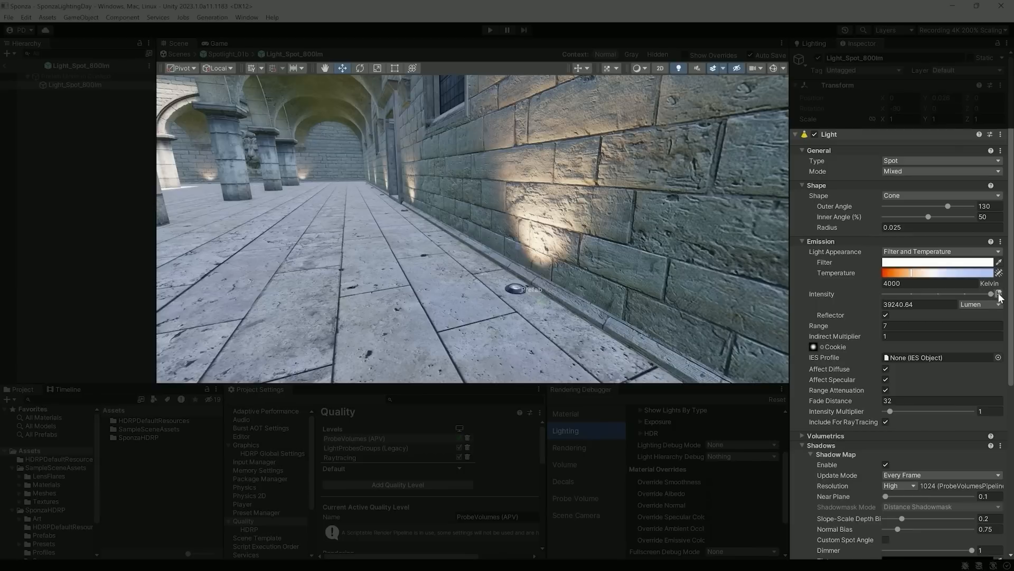
click(999, 294)
click(981, 317)
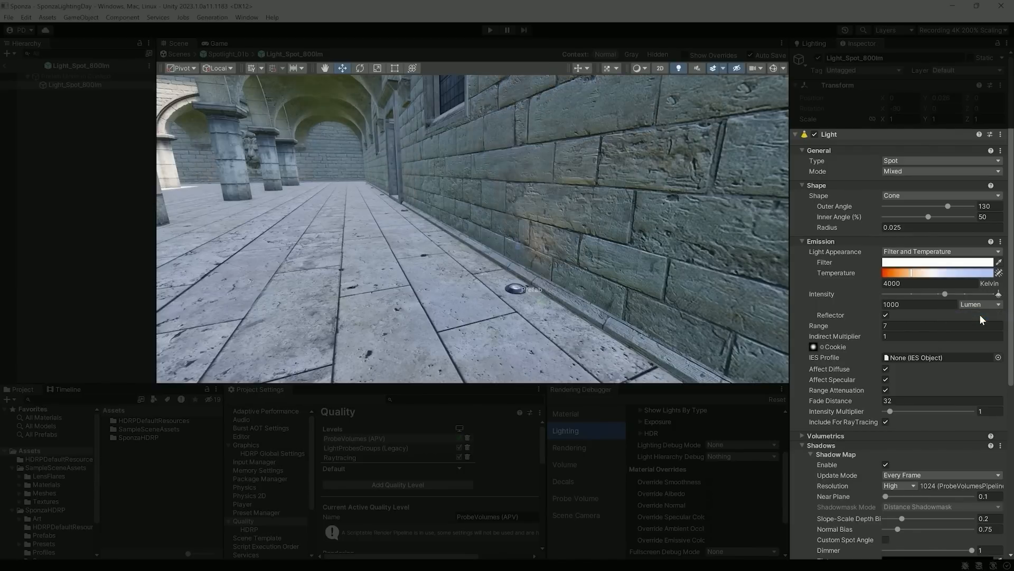
click(976, 303)
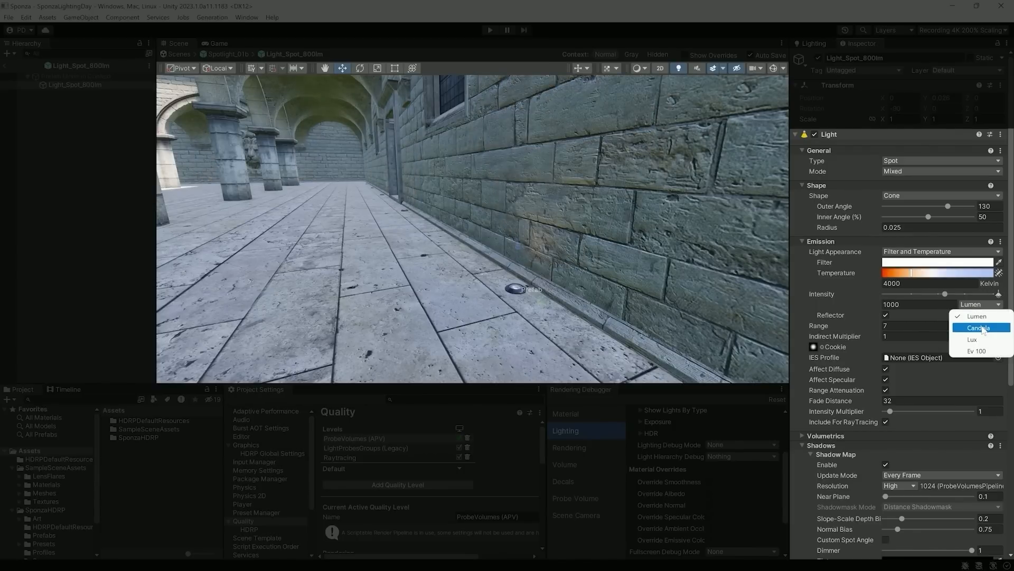
click(797, 318)
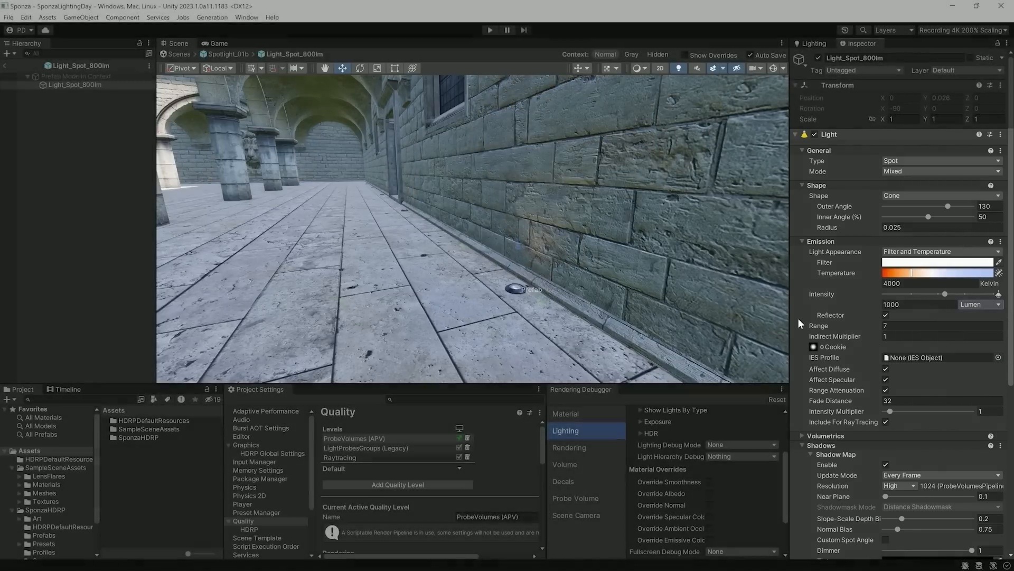
Leave prefab editing and add an Indirect Lighting Controller override to the Scene Settings volume
click(6, 66)
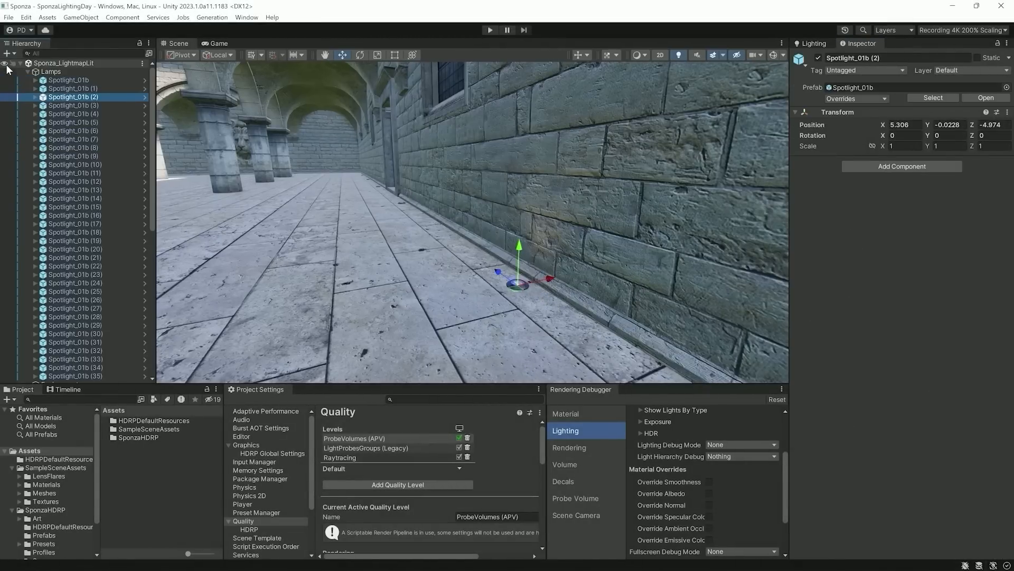
click(20, 63)
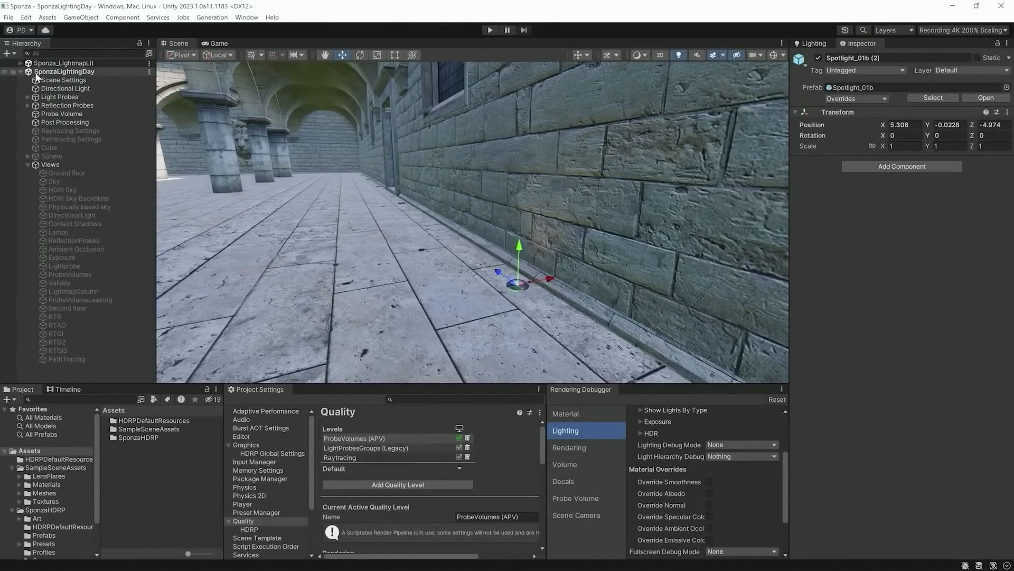
click(63, 81)
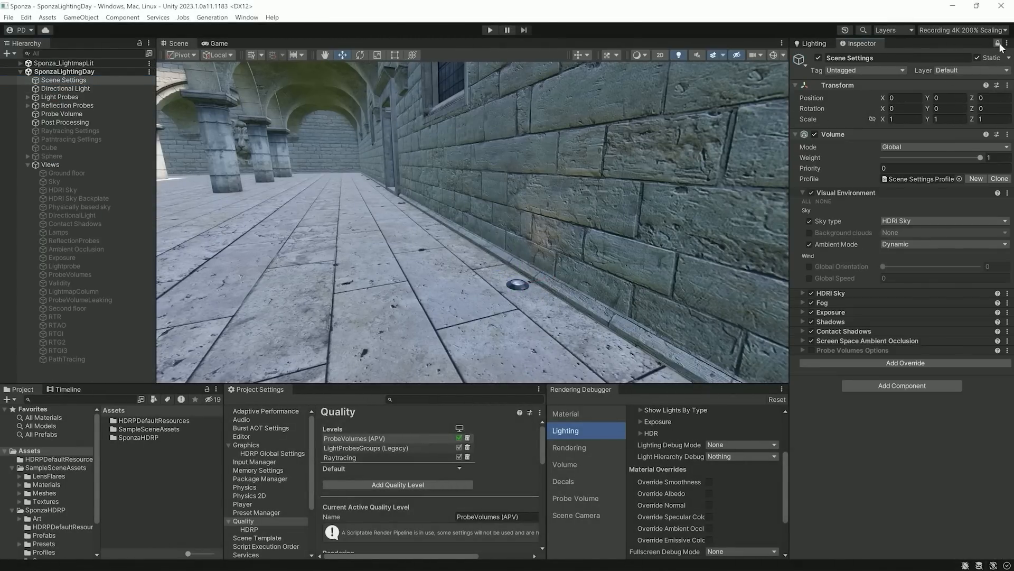
click(914, 364)
text(in)
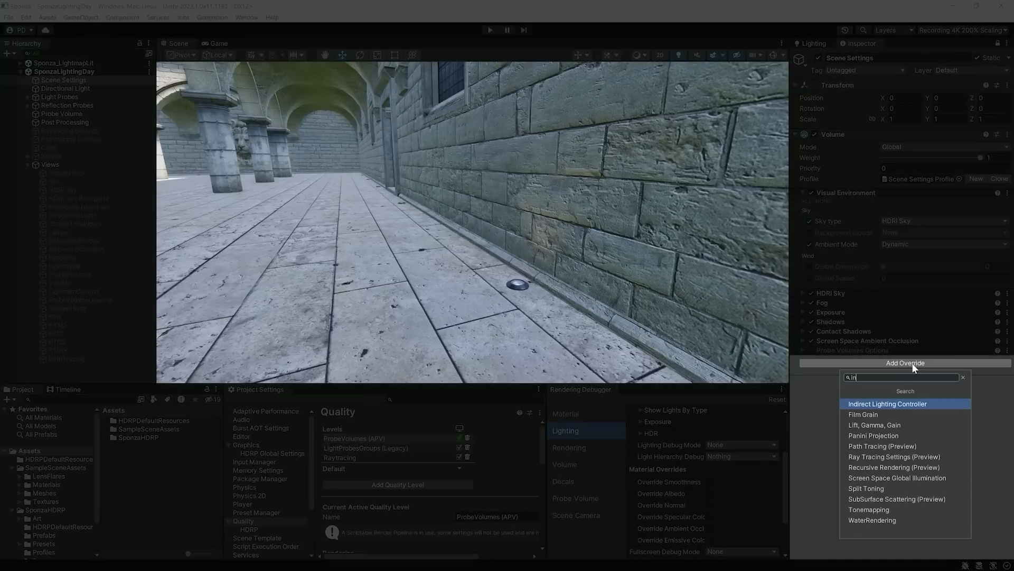
key(Return)
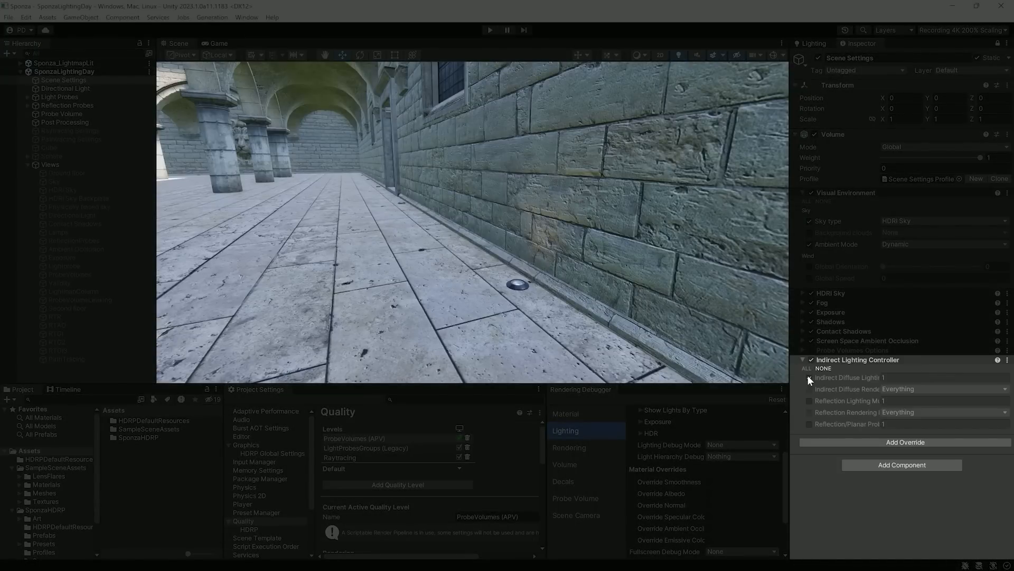
Enable the Indirect Diffuse Lighting multiplier in the Indirect Lighting Controller and set it to 0.04
click(808, 377)
click(898, 378)
text(0.55)
key(BackSpace)
key(BackSpace)
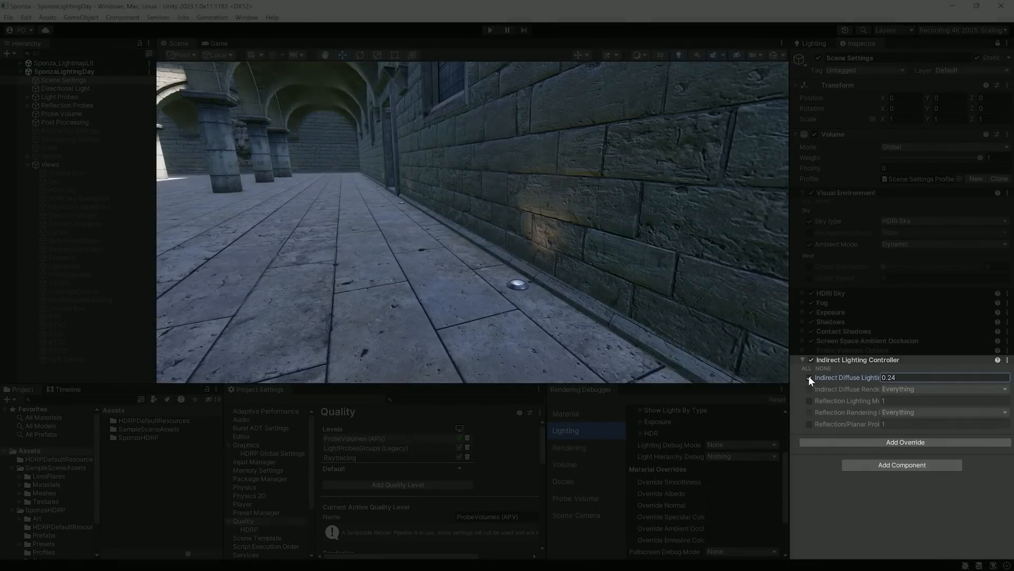
text(04)
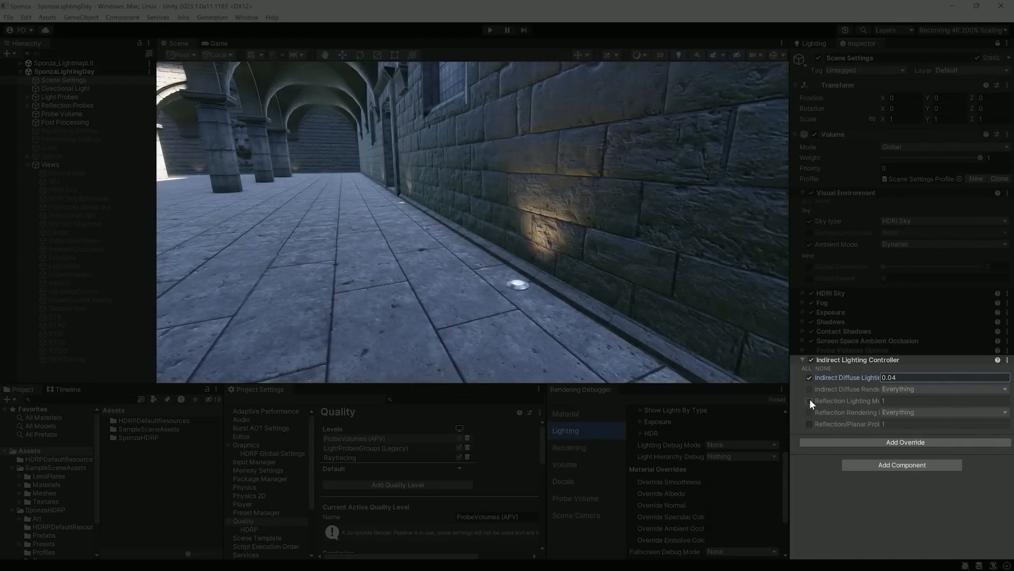
Enable the Reflection Lighting multiplier in the Indirect Lighting Controller and set it to 0.05
click(809, 400)
click(898, 401)
text(0.57)
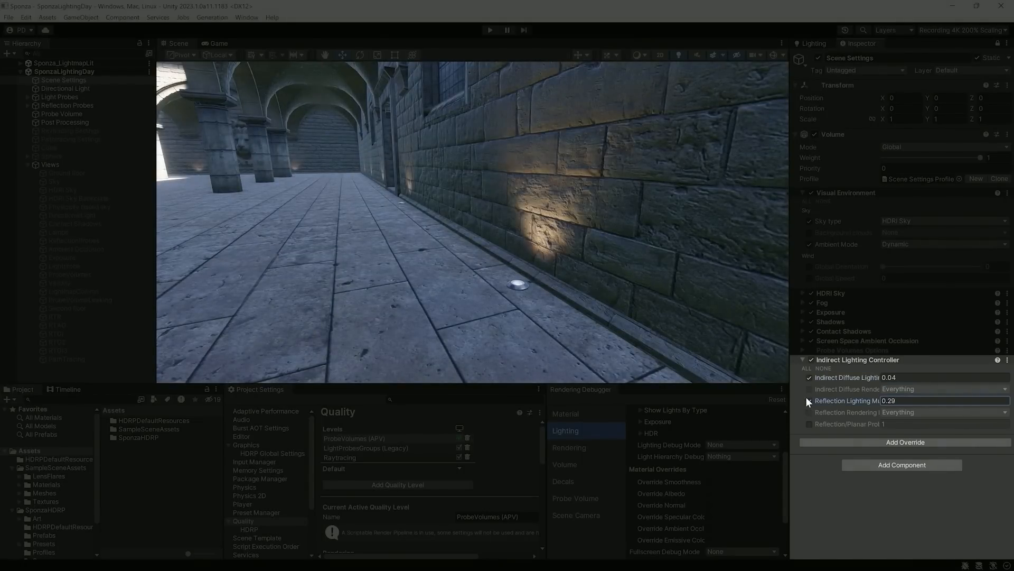
key(BackSpace)
key(BackSpace)
text(05)
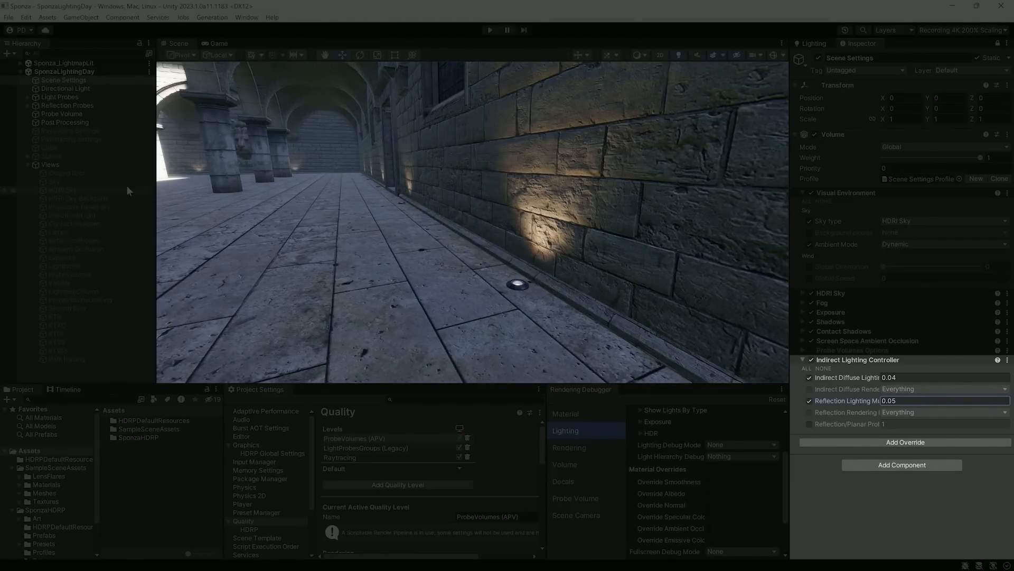
Switch the scene to the Ground floor view and disable the Indirect Lighting Controller override
click(66, 173)
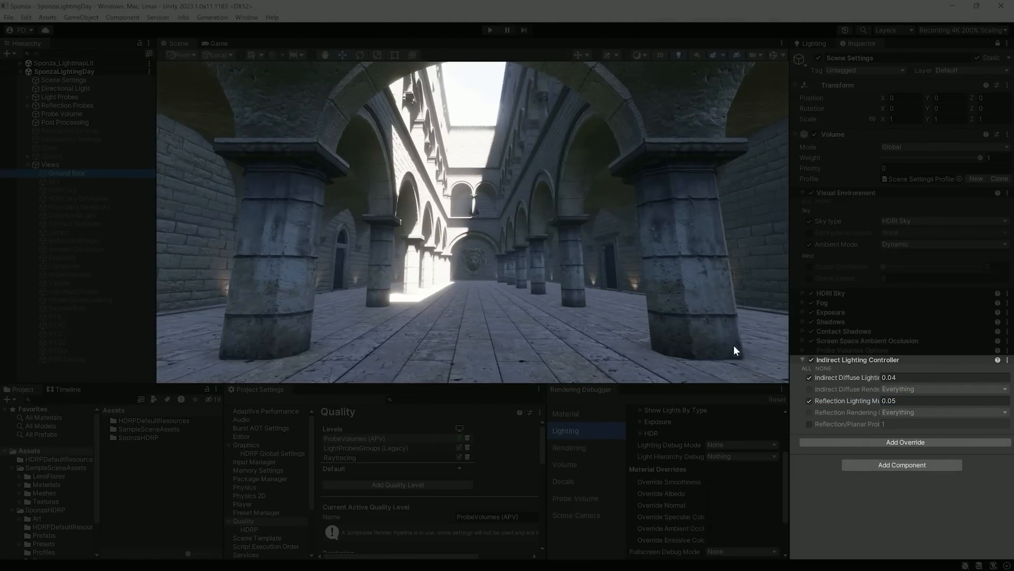
click(811, 359)
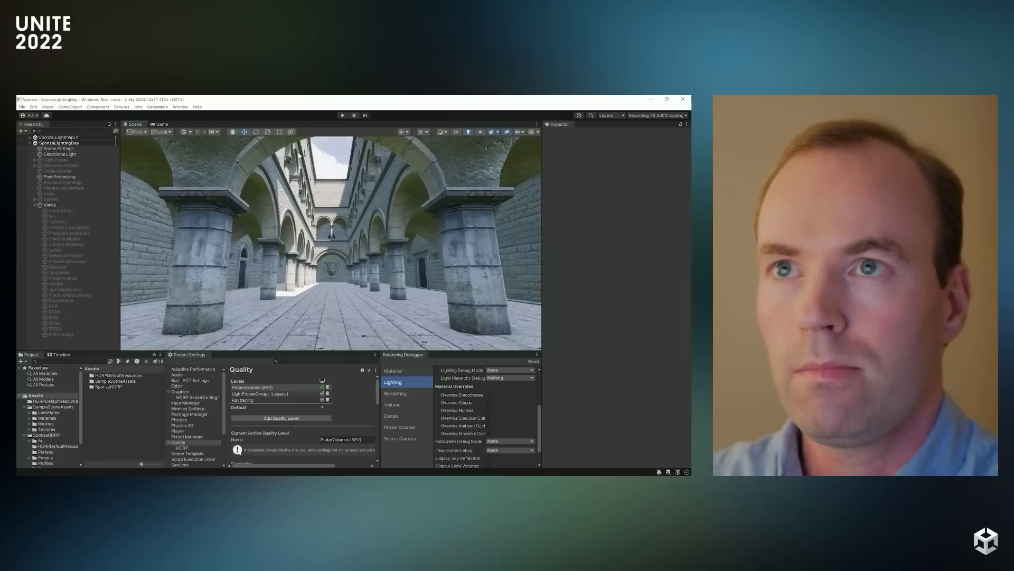
Open the Lighting window and dock it beside the Inspector
click(181, 107)
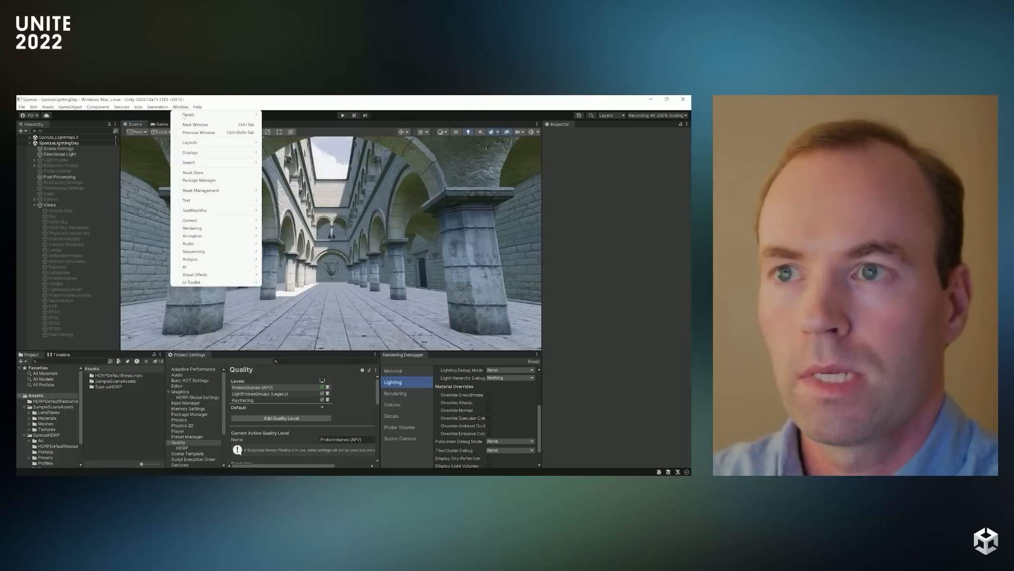
mouse_move(211, 228)
click(296, 227)
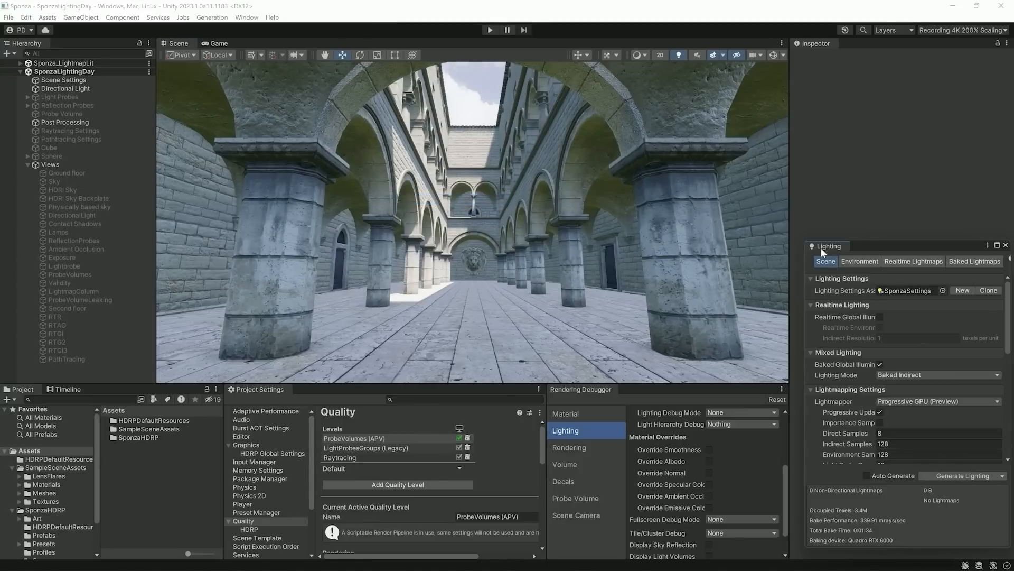
drag(820, 248, 858, 48)
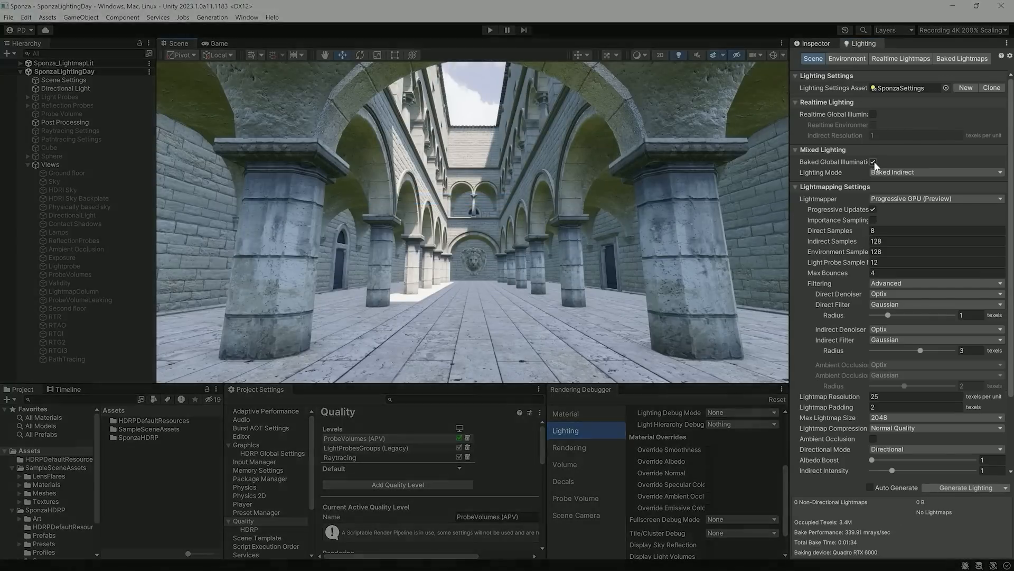
Try turning off Baked Global Illumination, enable it again, and examine the Lighting Mode options
click(874, 162)
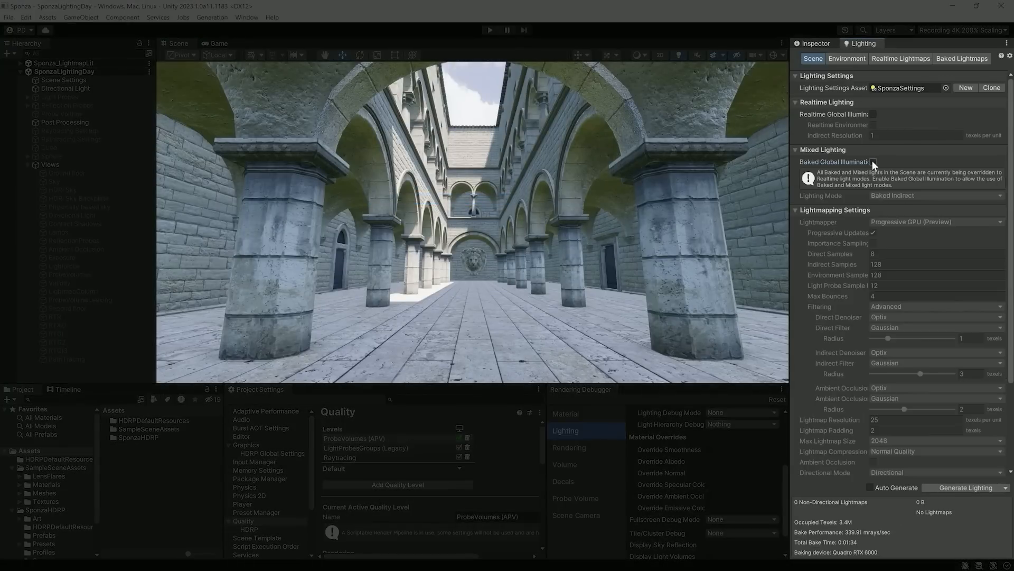
click(874, 163)
click(922, 173)
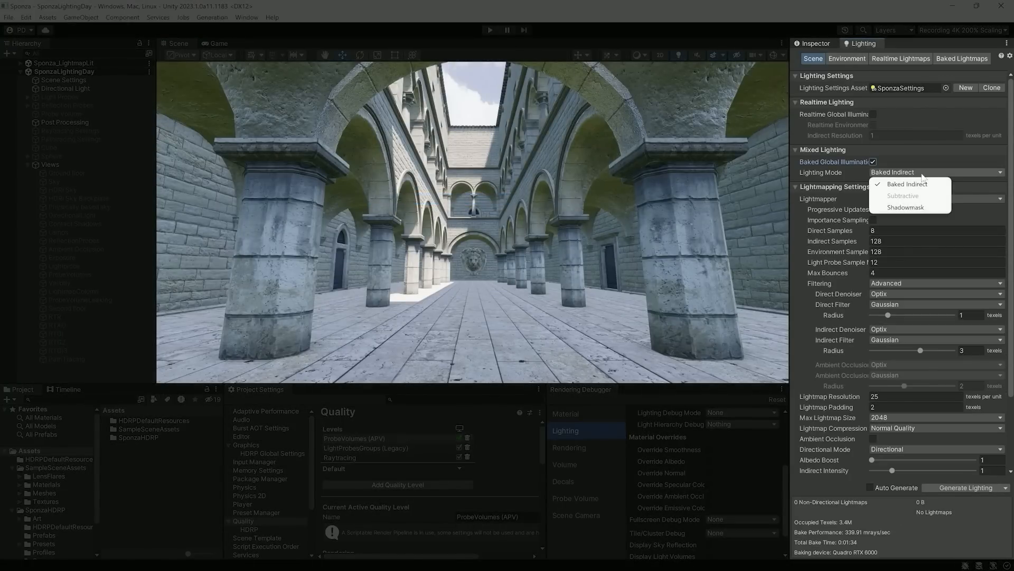
key(Escape)
Review the Lightmapper options, keeping Progressive GPU (Preview), and look through the sample count and bounce settings
click(928, 200)
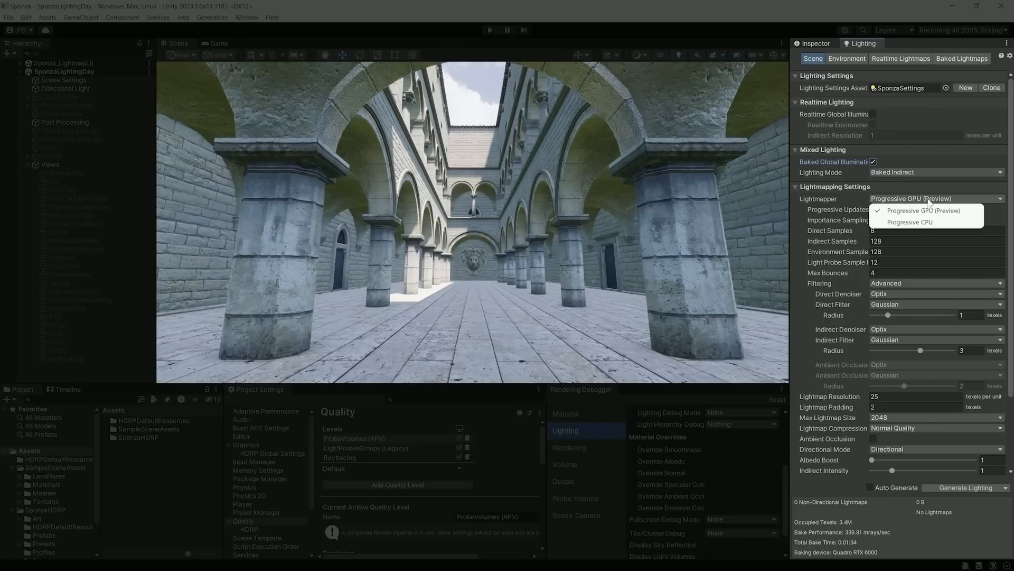
click(950, 209)
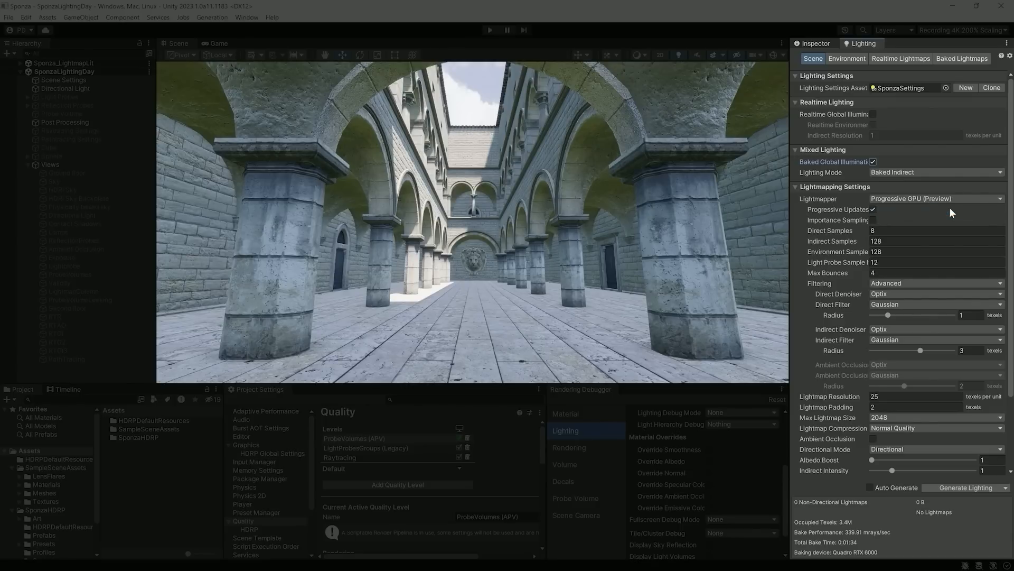
key(Tab)
key(Tab)
key(Tab)
key(Tab)
key(Tab)
Examine the available direct and indirect denoisers and the Lightmap Resolution setting
click(913, 294)
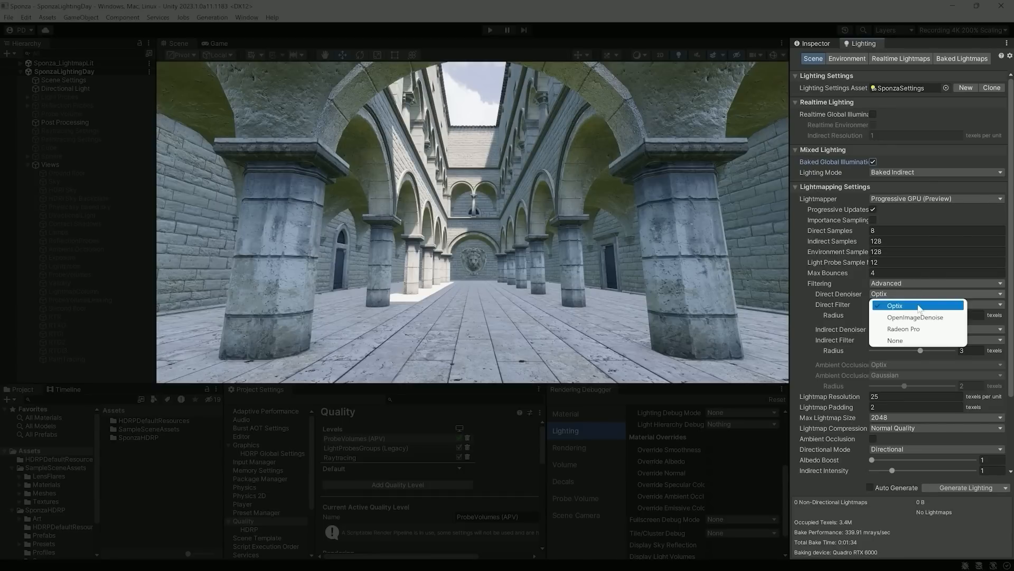
key(Escape)
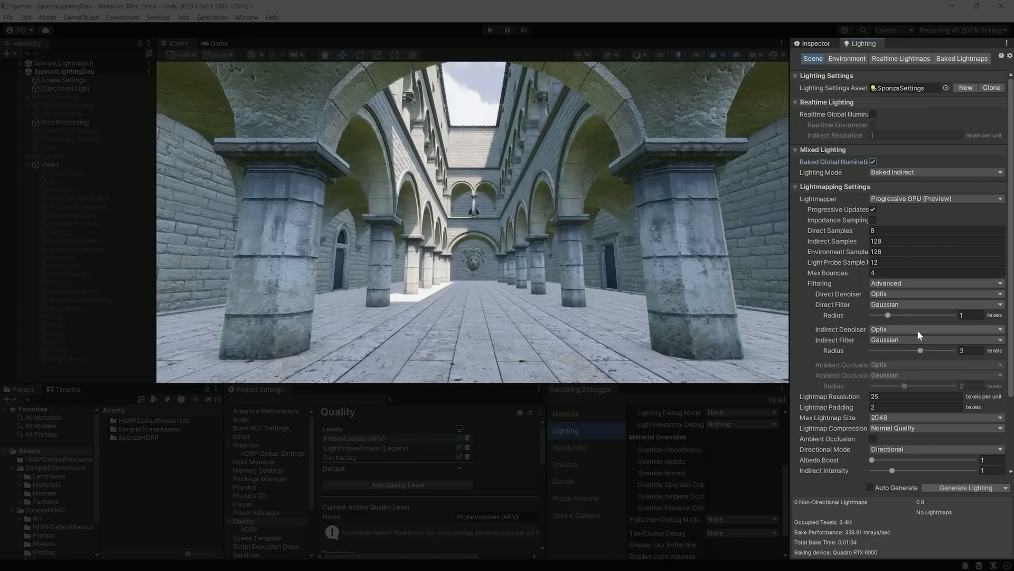
click(917, 330)
key(Escape)
click(899, 397)
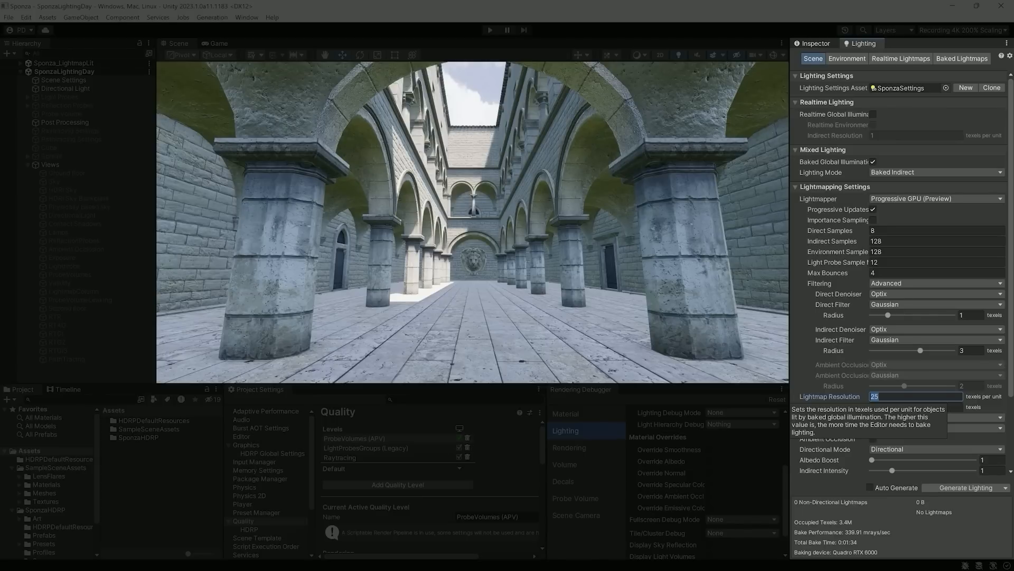
Select the lower courtyard floor mesh and review its Contribute Global Illumination, Receive Global Illumination and Scale In Lightmap settings
click(489, 306)
click(817, 43)
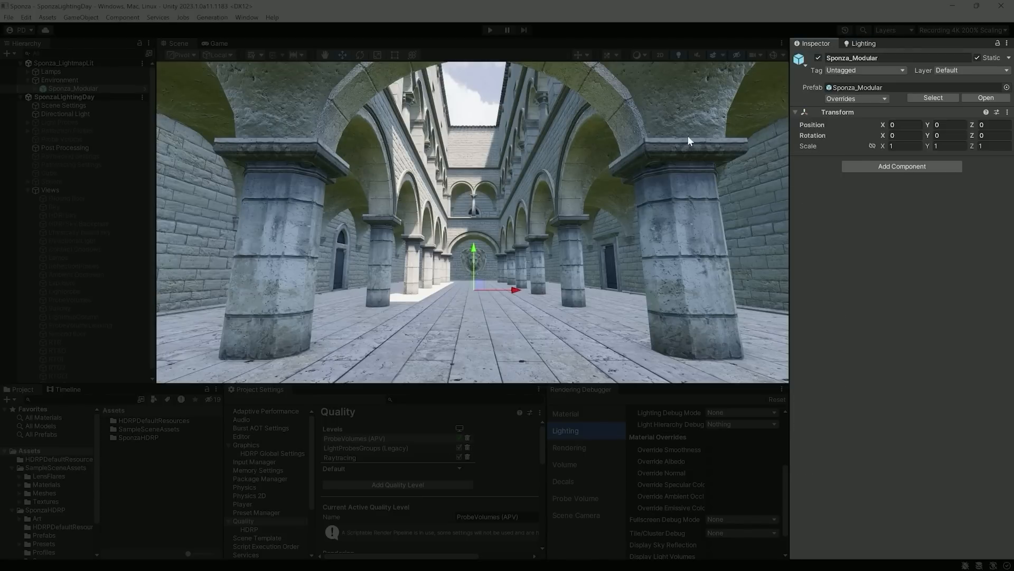
click(474, 317)
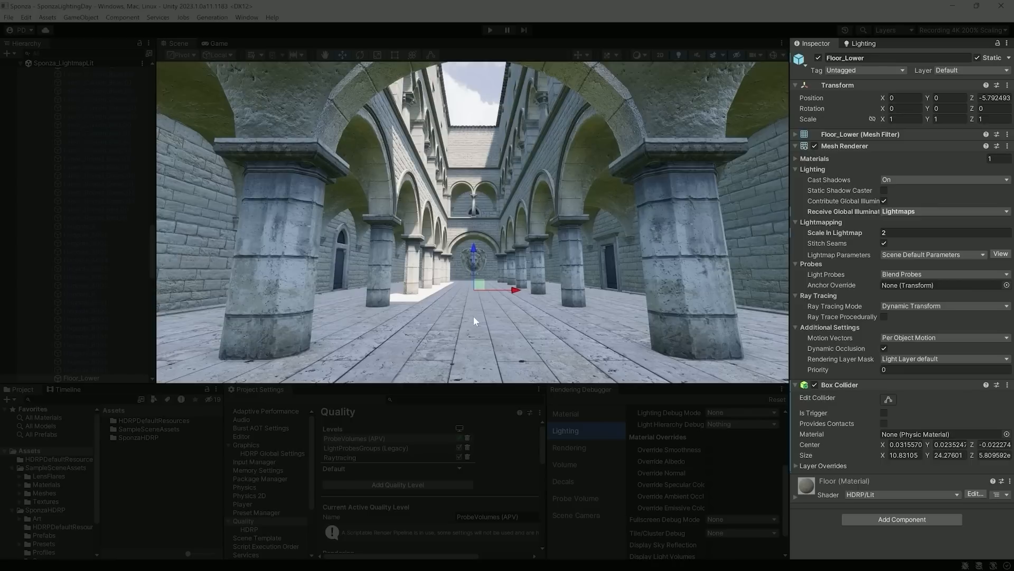
click(884, 201)
click(929, 212)
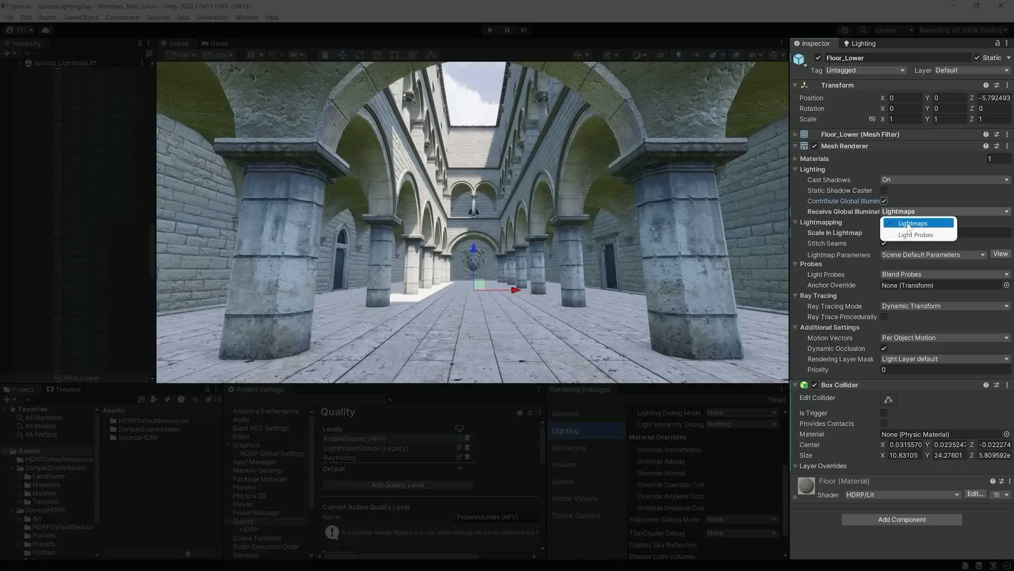
click(908, 224)
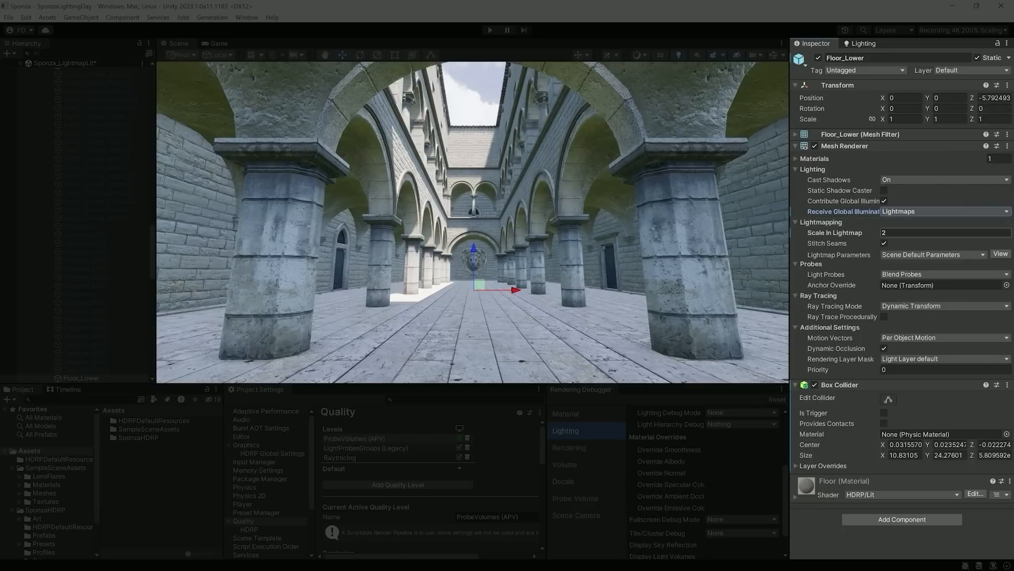
click(887, 233)
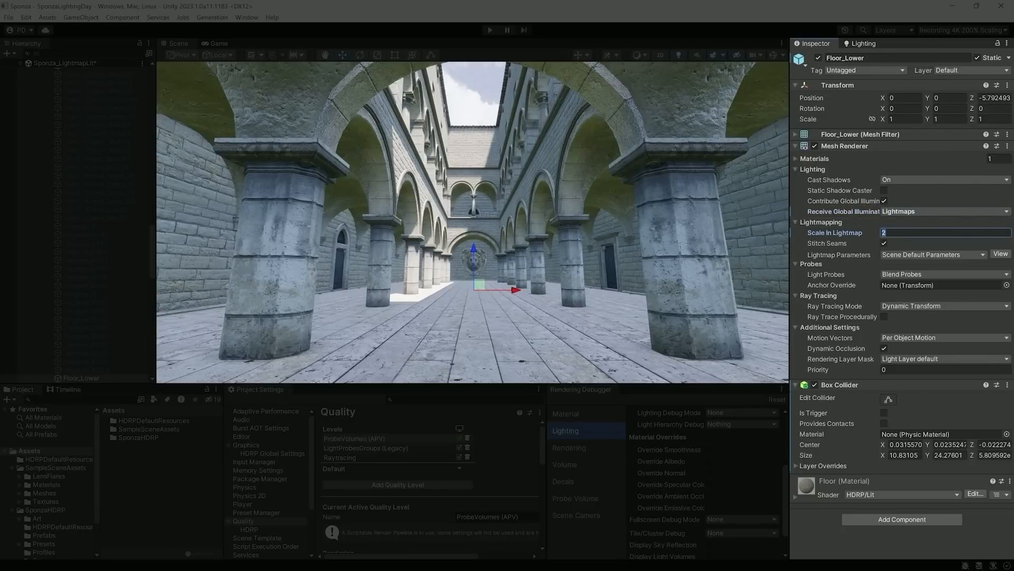
Bake the scene's lightmaps with Always Refresh off in the Scene view
click(864, 43)
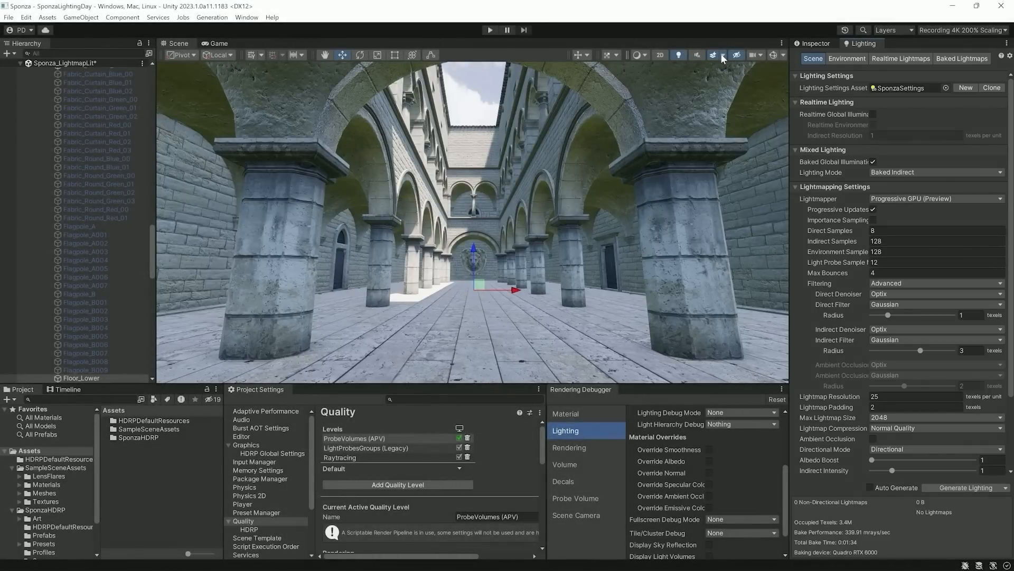
click(723, 55)
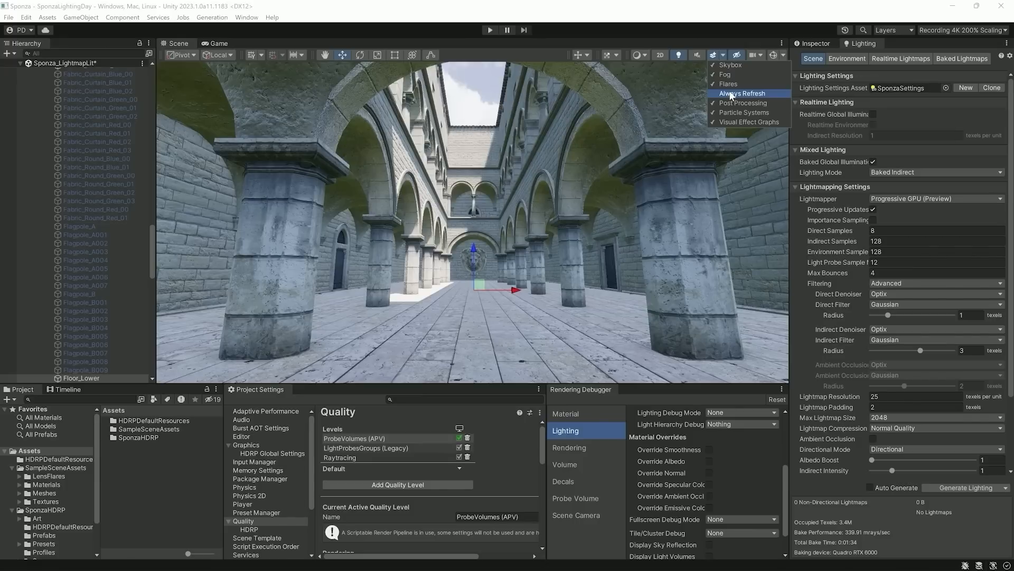
click(945, 488)
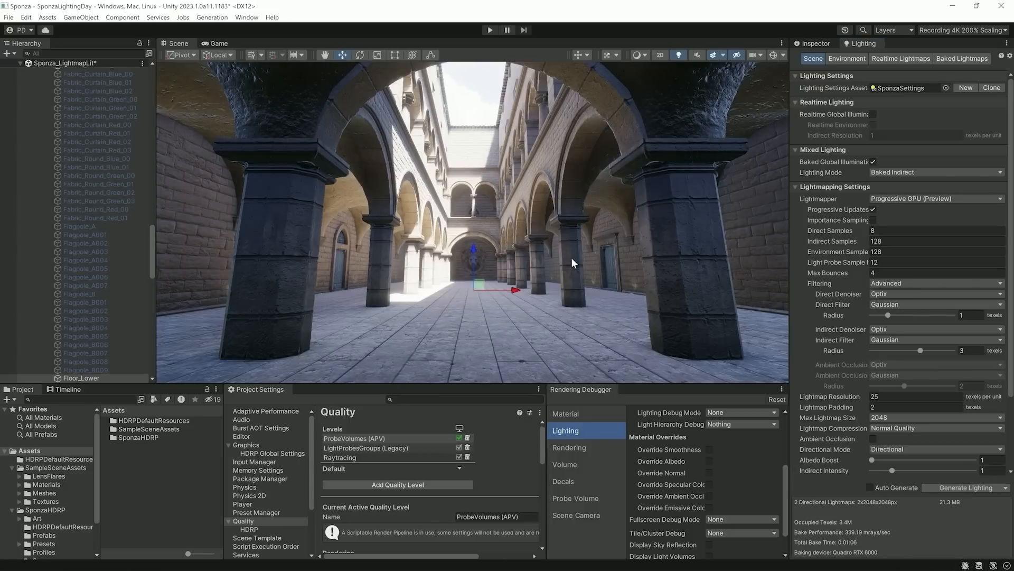
Look up at the arcade vaults and override the material smoothness with 1 in the Rendering Debugger
key(d)
mouse_move(572, 257)
right_down()
mouse_move(567, 229)
mouse_move(550, 216)
mouse_move(558, 264)
right_up()
click(708, 449)
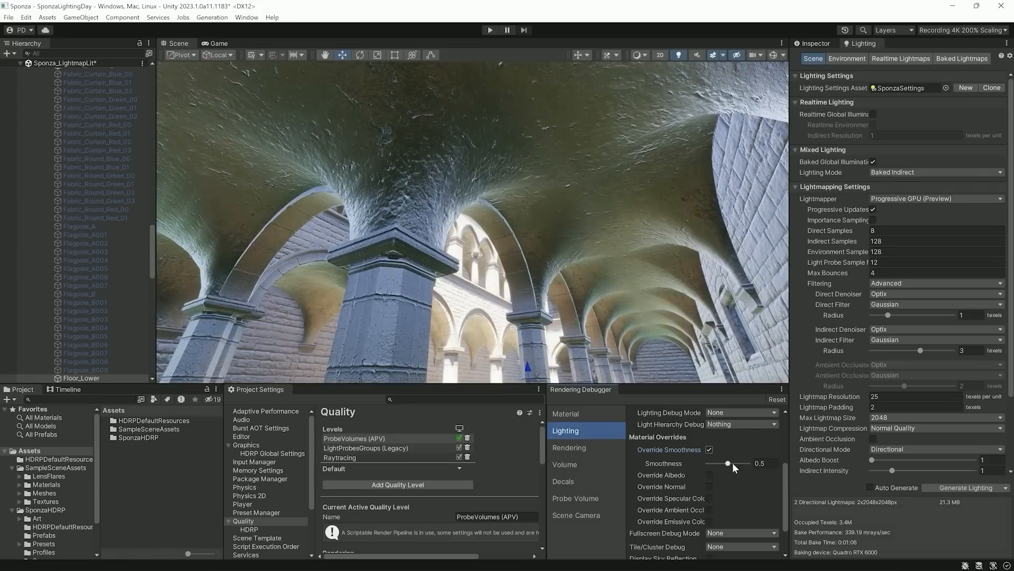
drag(732, 463, 758, 463)
Override the albedo with black and the normals to examine the scene's reflections, and reset all debugger settings
click(709, 475)
click(723, 488)
click(758, 435)
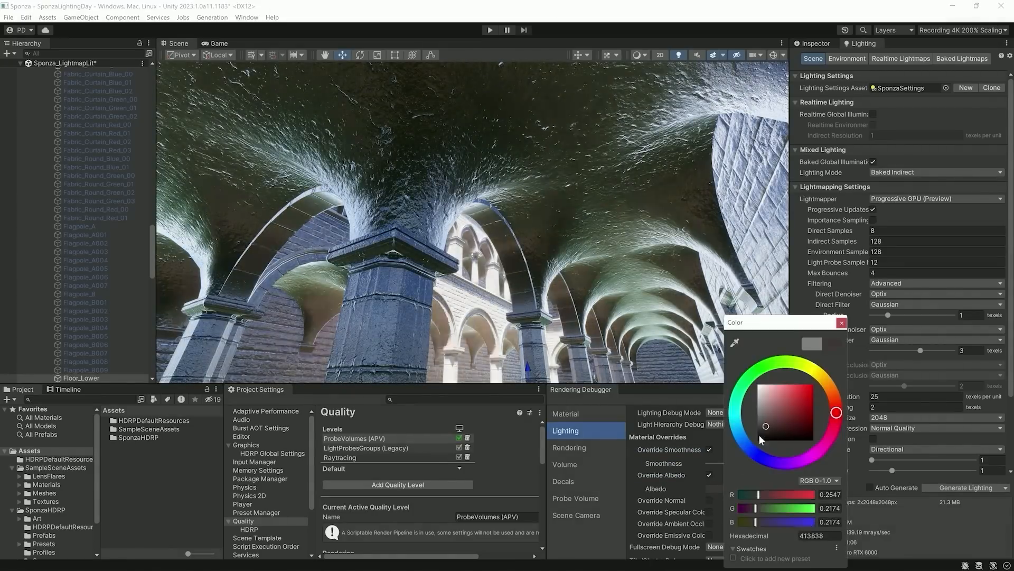
click(842, 322)
click(708, 500)
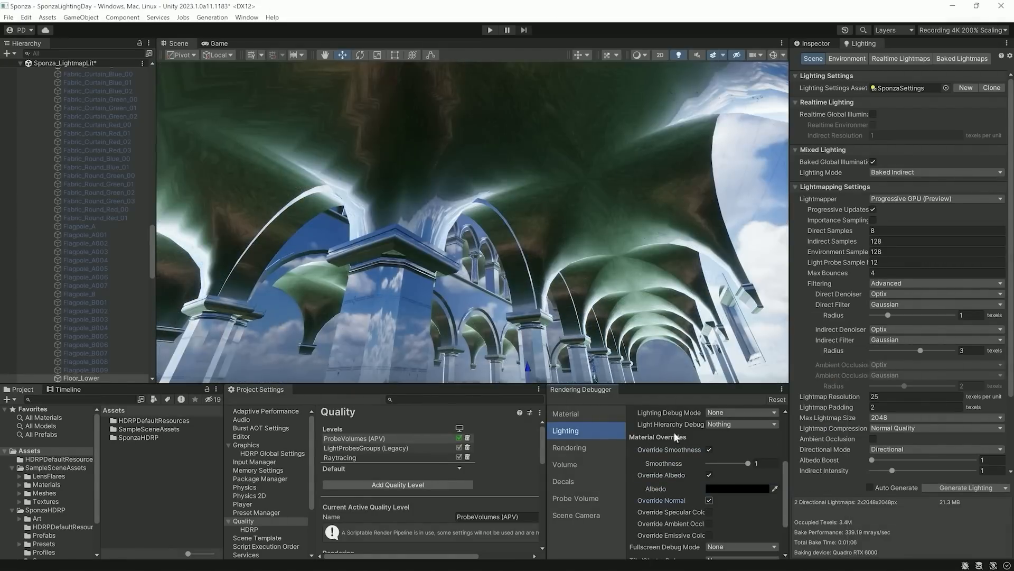
right_drag(621, 239, 624, 297)
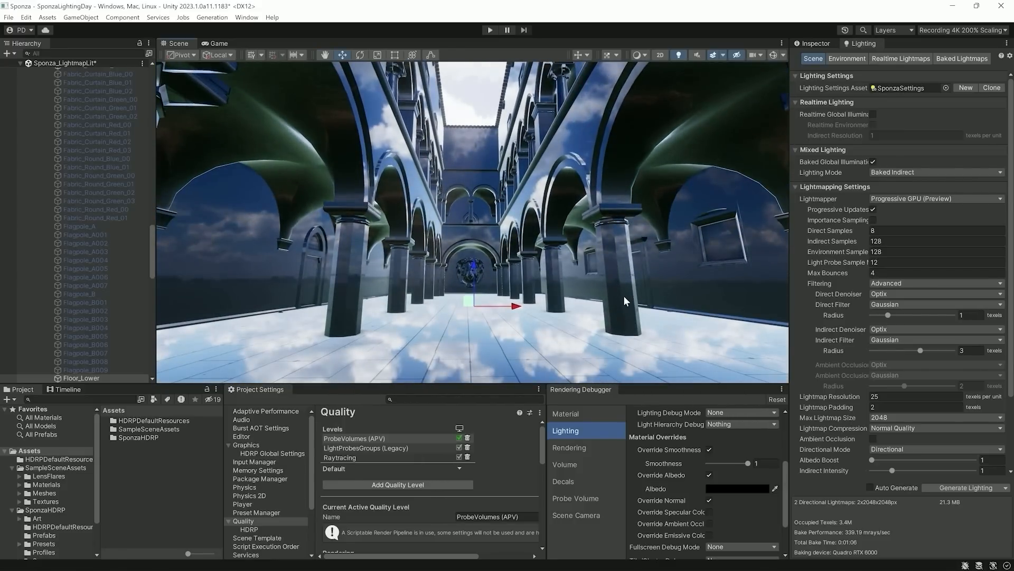
click(777, 399)
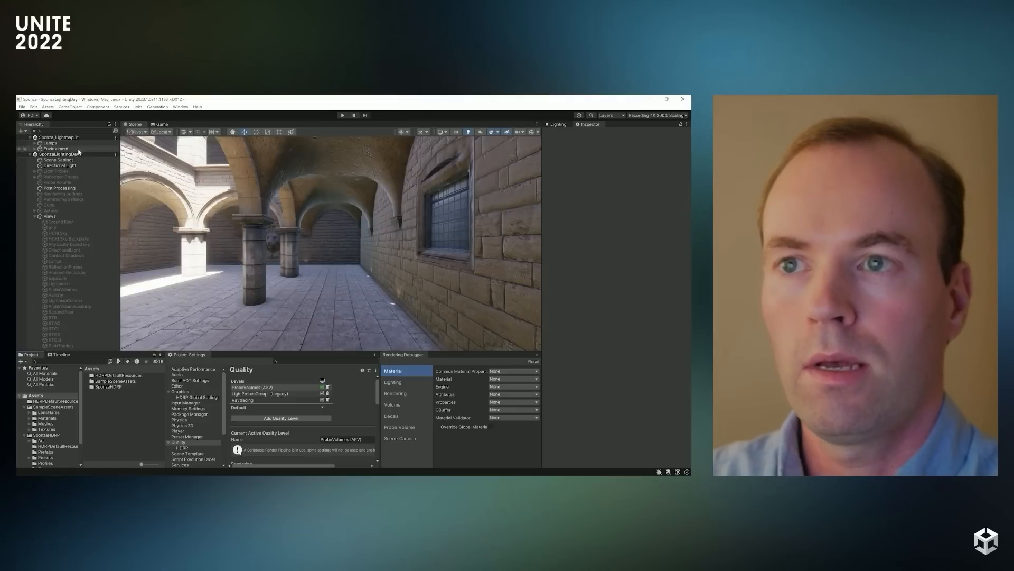
Add a Reflection Probe under the vaulted arcade and bake it at High resolution
click(21, 131)
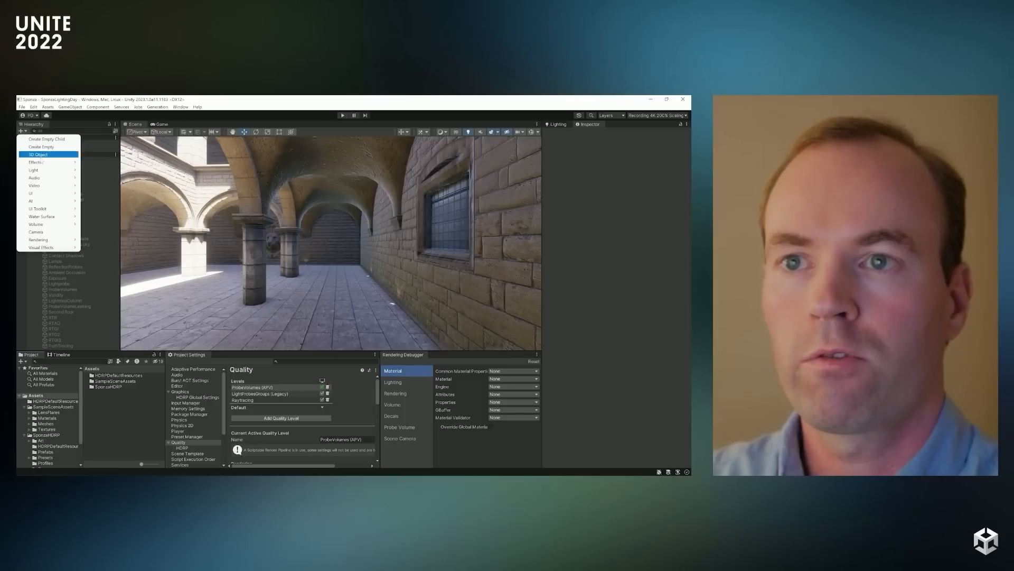
mouse_move(50, 170)
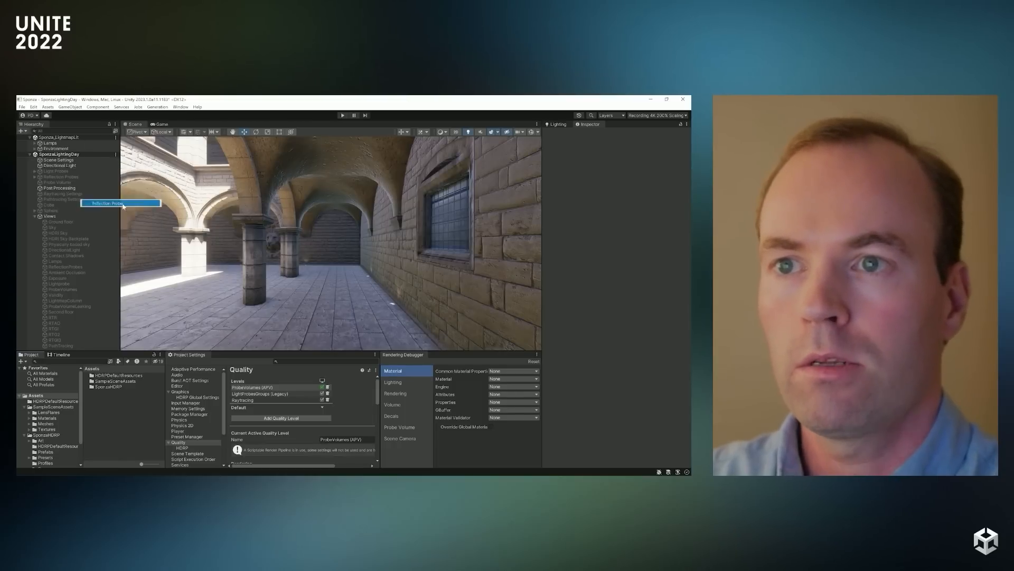
click(114, 203)
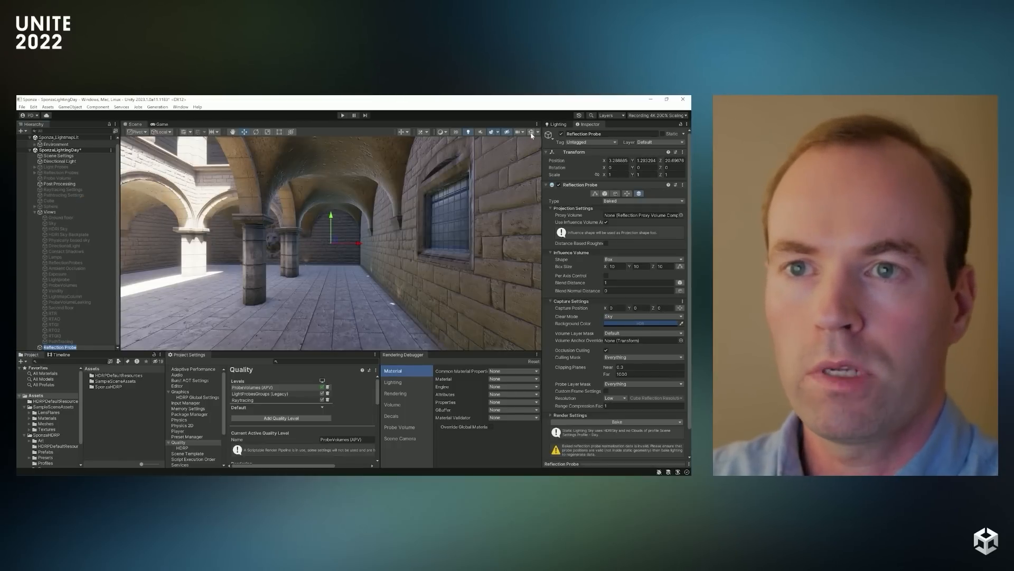
ctrl+shift+drag(337, 244, 324, 319)
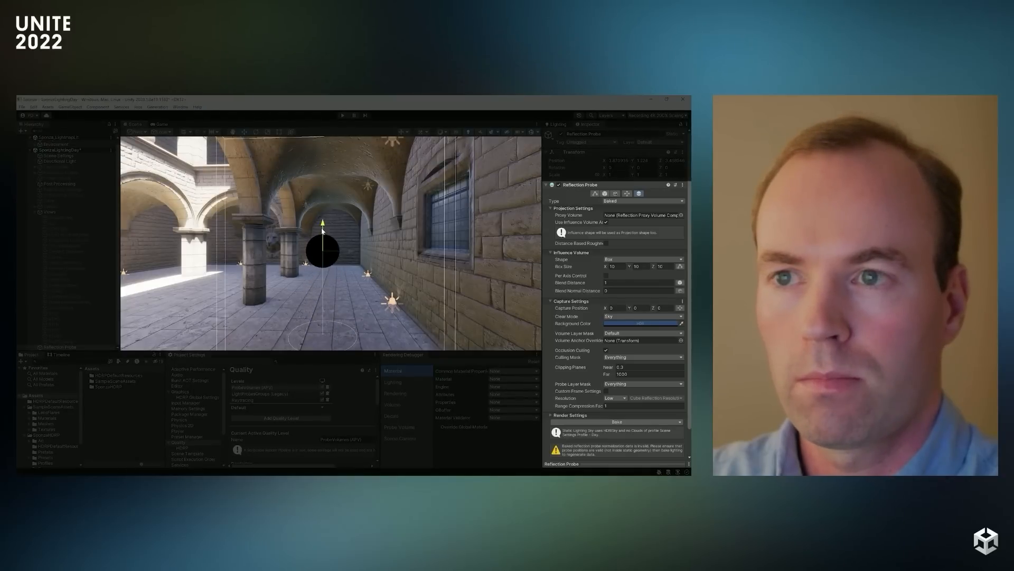
click(614, 421)
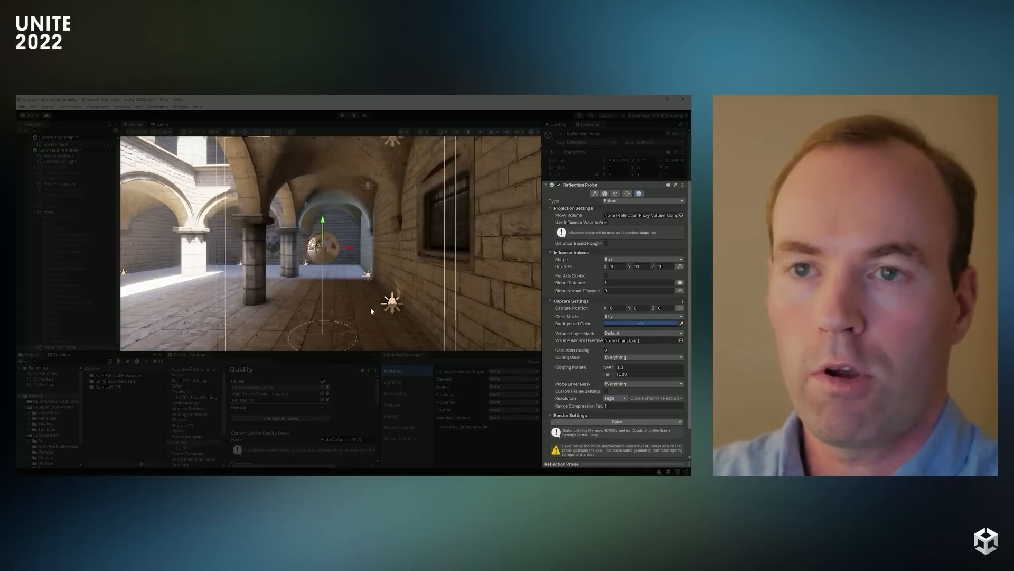
Resize the reflection probe's box influence volume to fit the arcade, making it about 23.5 units long in Z
key(s)
right_drag(317, 243, 382, 243)
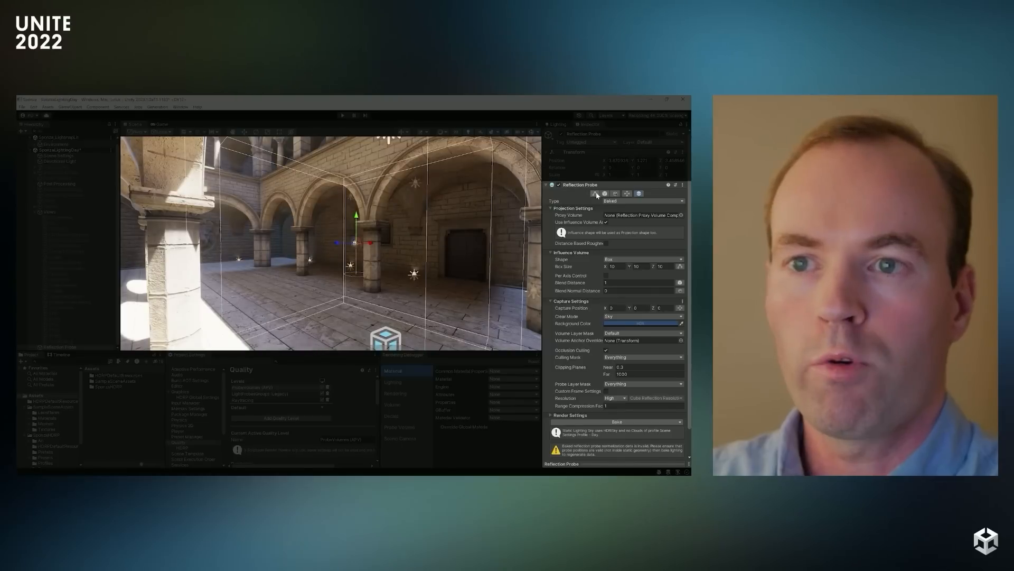
drag(222, 251, 313, 241)
right_drag(287, 240, 328, 248)
drag(327, 247, 521, 245)
right_drag(521, 245, 348, 153)
drag(347, 154, 346, 187)
right_drag(346, 187, 343, 326)
drag(344, 327, 345, 278)
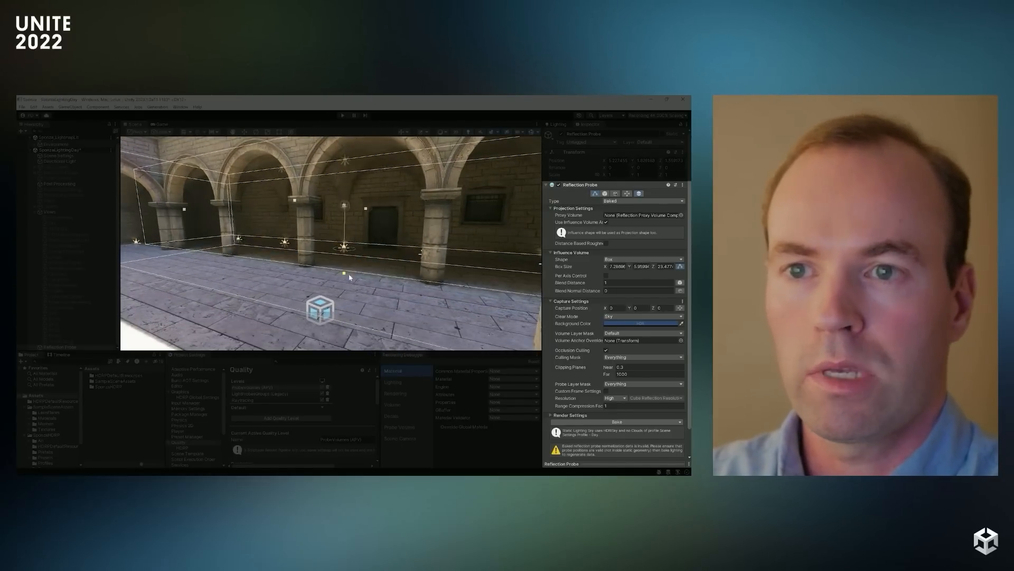
right_drag(345, 278, 338, 230)
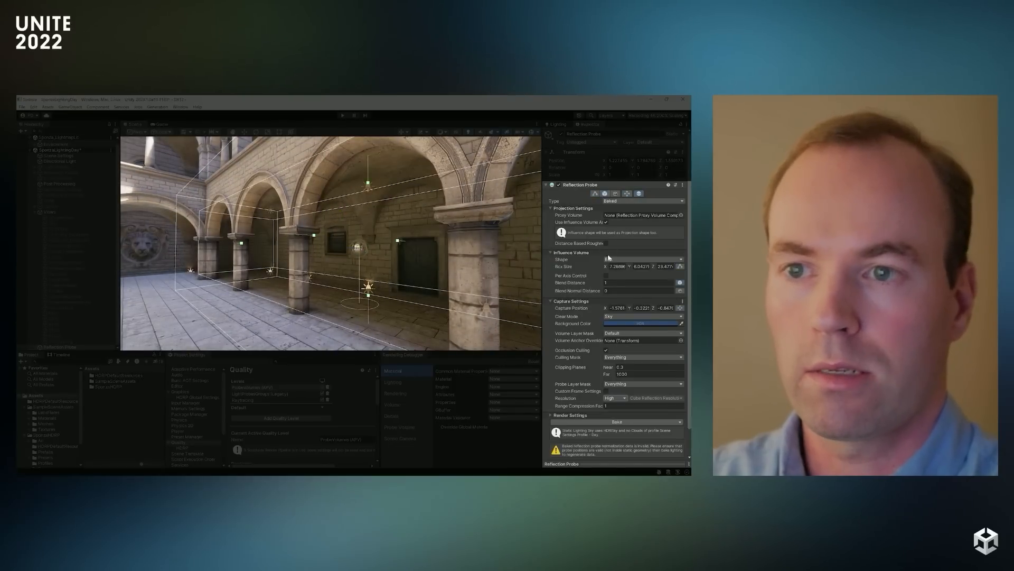
Enable Per Axis Control on the reflection probe and adjust the blend distance of one face of its volume
click(607, 275)
right_drag(391, 238, 376, 271)
mouse_move(375, 271)
mouse_down()
mouse_move(376, 243)
mouse_move(379, 280)
mouse_up()
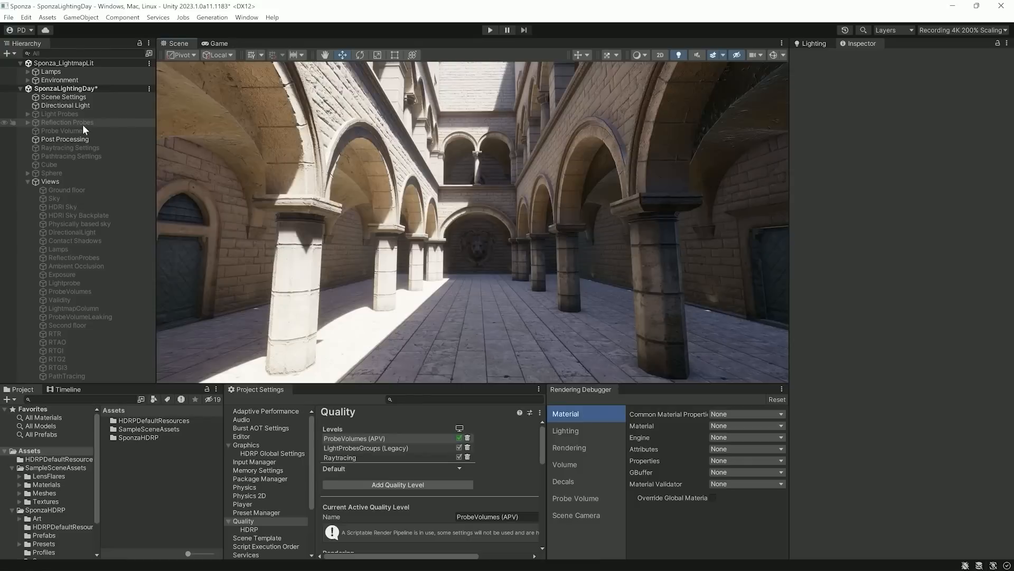
Activate the Reflection Probes group in the SponzaLightingDay scene and expand it
click(69, 176)
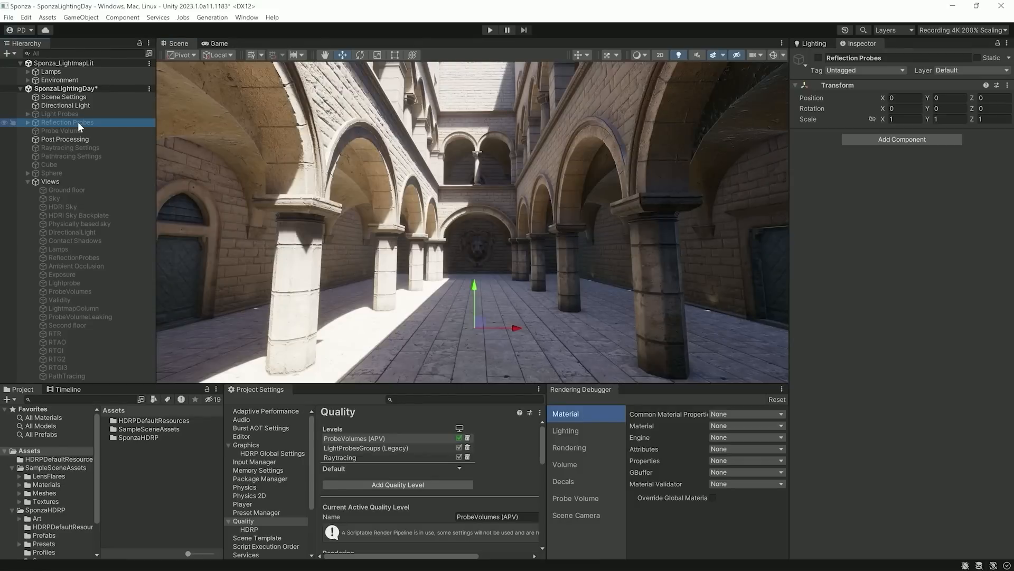
key(alt+shift+a)
click(28, 122)
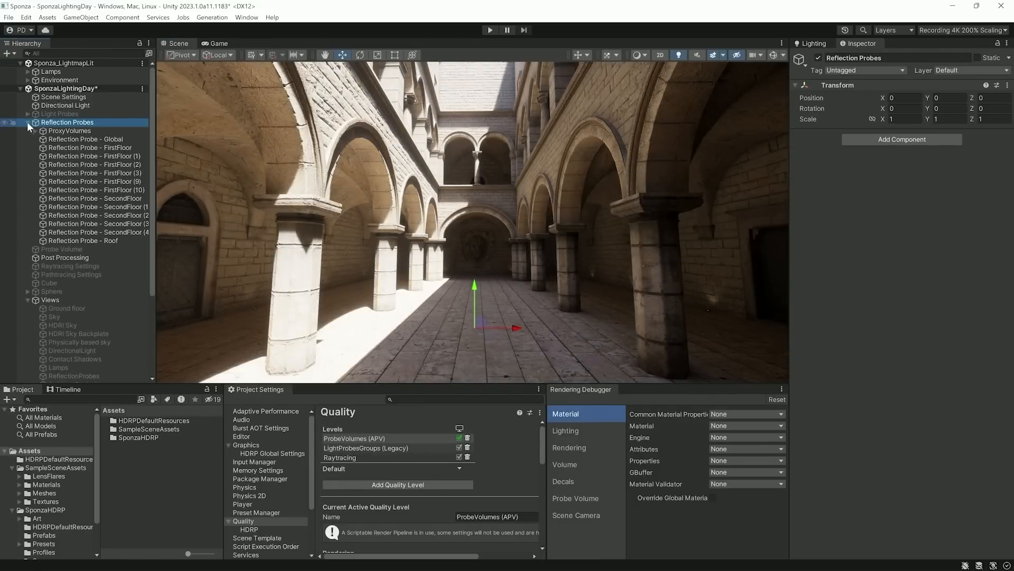
Select all reflection probes from Global through Roof and show the gizmos in the Scene view
click(91, 139)
shift+click(100, 241)
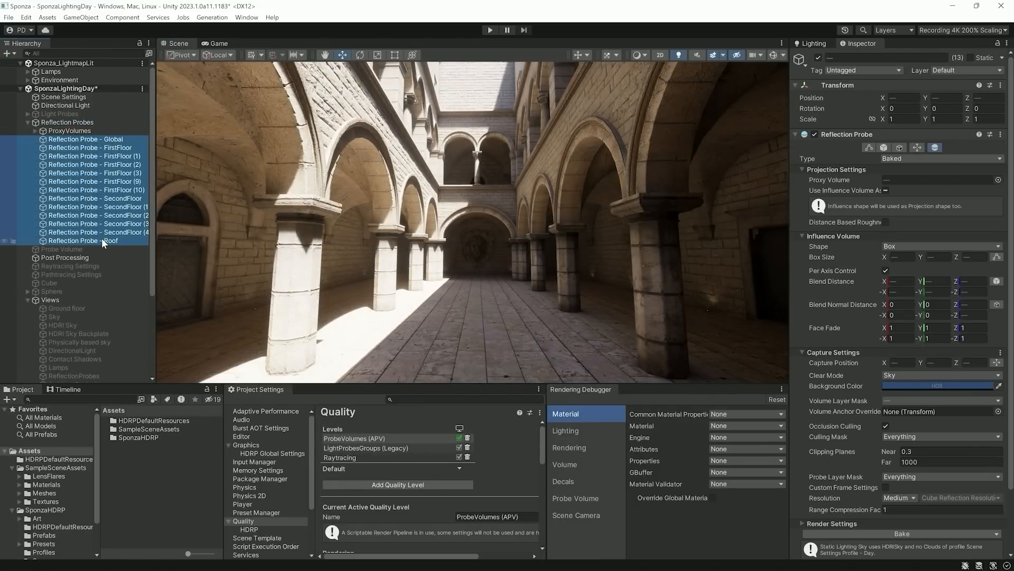
click(773, 55)
Examine the placement and influence volumes of the selected reflection probes throughout the building
right_drag(677, 153, 607, 196)
mouse_move(532, 222)
right_down()
mouse_move(530, 212)
mouse_move(556, 225)
mouse_move(444, 223)
mouse_move(550, 228)
mouse_move(517, 231)
right_up()
key(e)
key(d)
key(a)
key(w)
key(d)
key(w)
key(q)
right_drag(388, 256, 344, 242)
Examine the influence boxes and blend distances of the FirstFloor (1) and FirstFloor (2) reflection probes
click(111, 155)
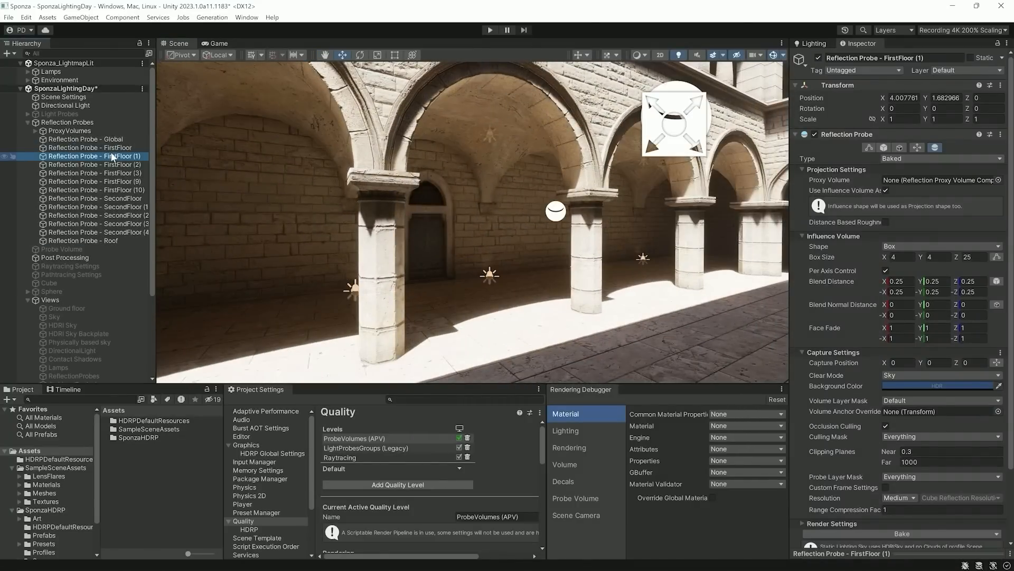
right_drag(518, 255, 304, 256)
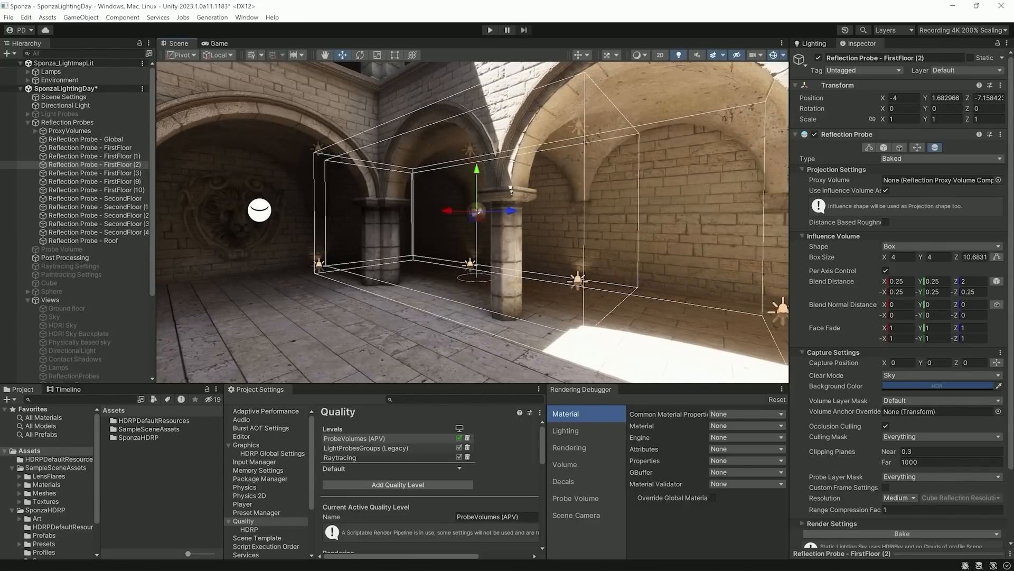
right_drag(555, 228, 162, 227)
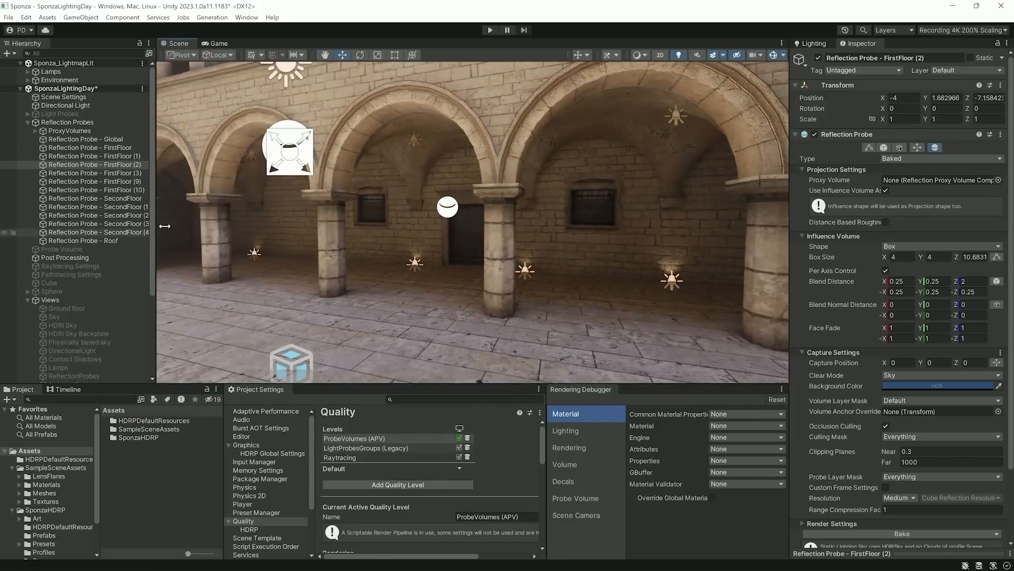
right_drag(445, 208, 409, 254)
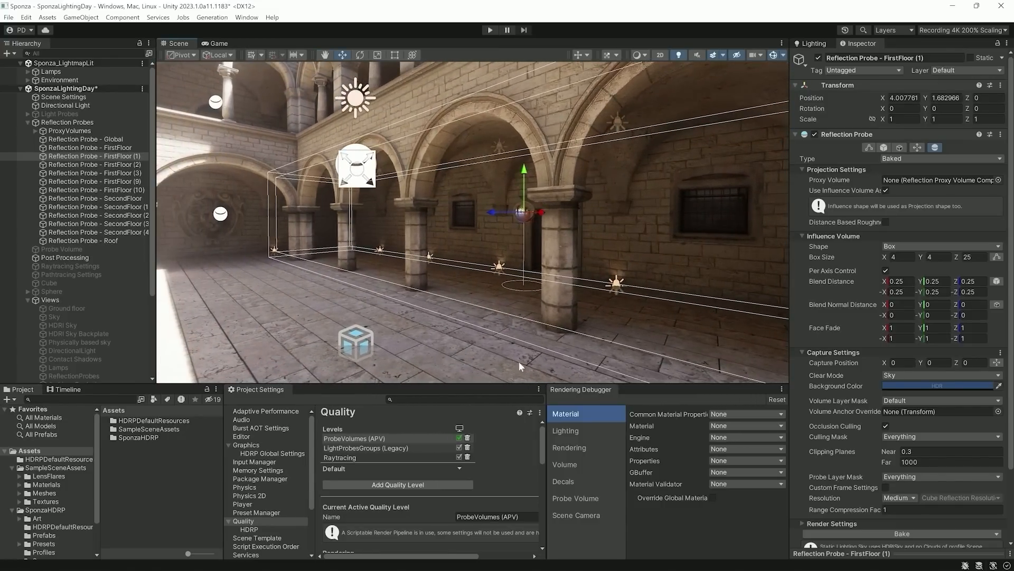
Override the scene's lighting debug materials with smoothness 1, black albedo and overridden normals
click(561, 428)
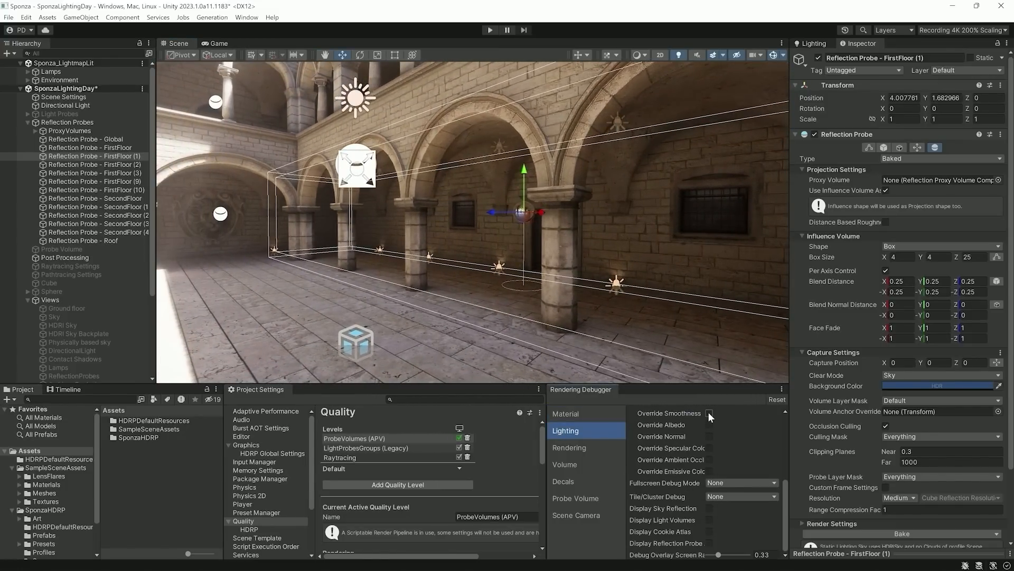
click(709, 413)
click(709, 438)
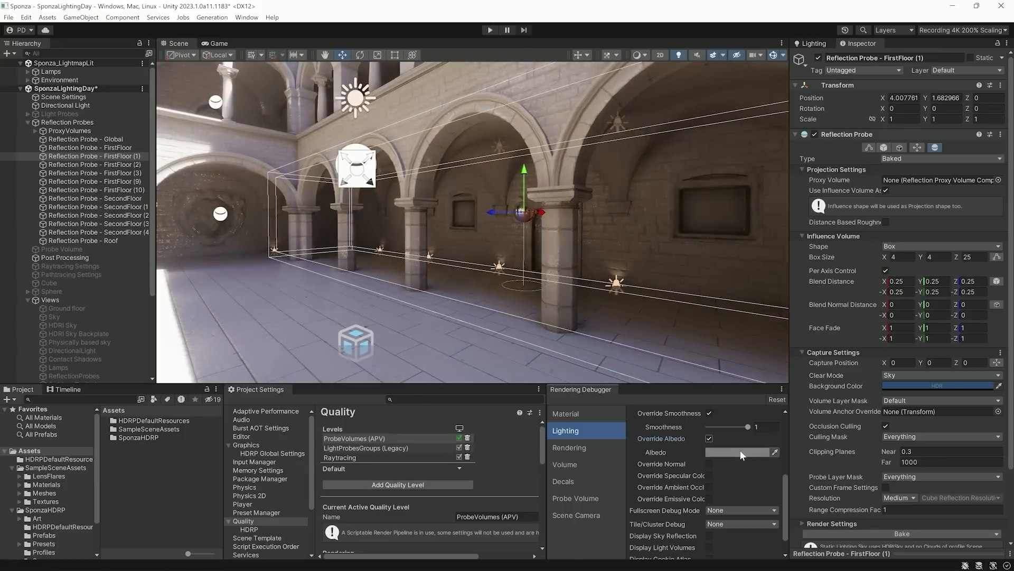
click(740, 452)
drag(790, 412, 772, 443)
click(859, 323)
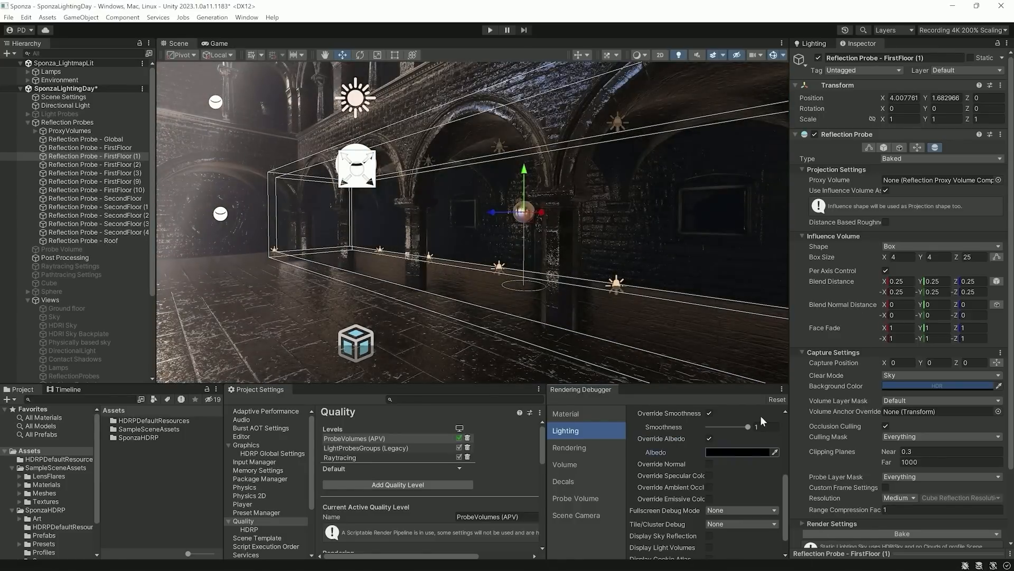
click(711, 463)
Inspect the mirror-like reflections down the courtyard and deactivate the Reflection Probes group to compare with sky-only reflections
right_drag(613, 333, 478, 327)
key(d)
key(w)
key(d)
right_drag(422, 301, 894, 315)
key(s)
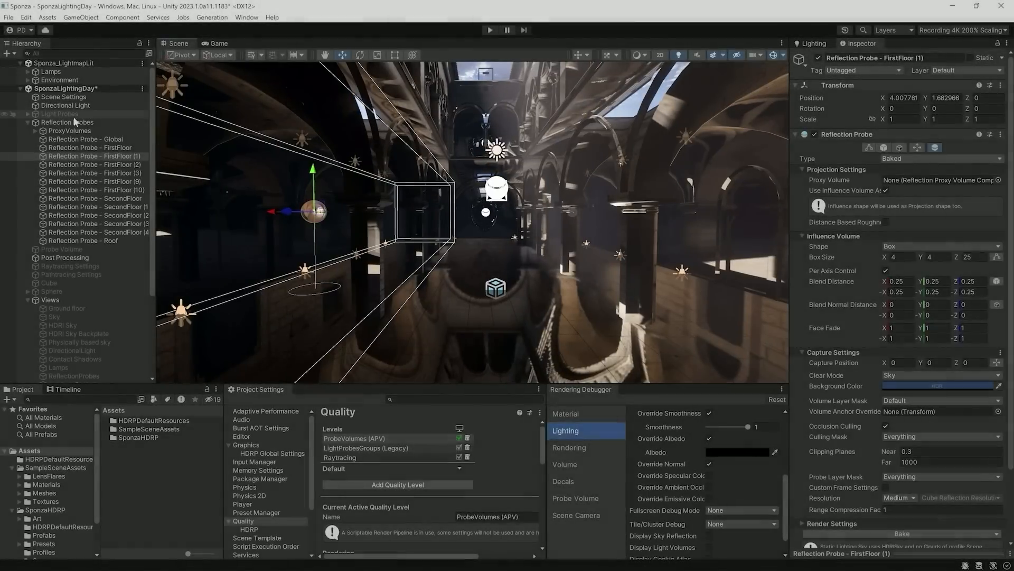
click(72, 121)
key(alt+shift+a)
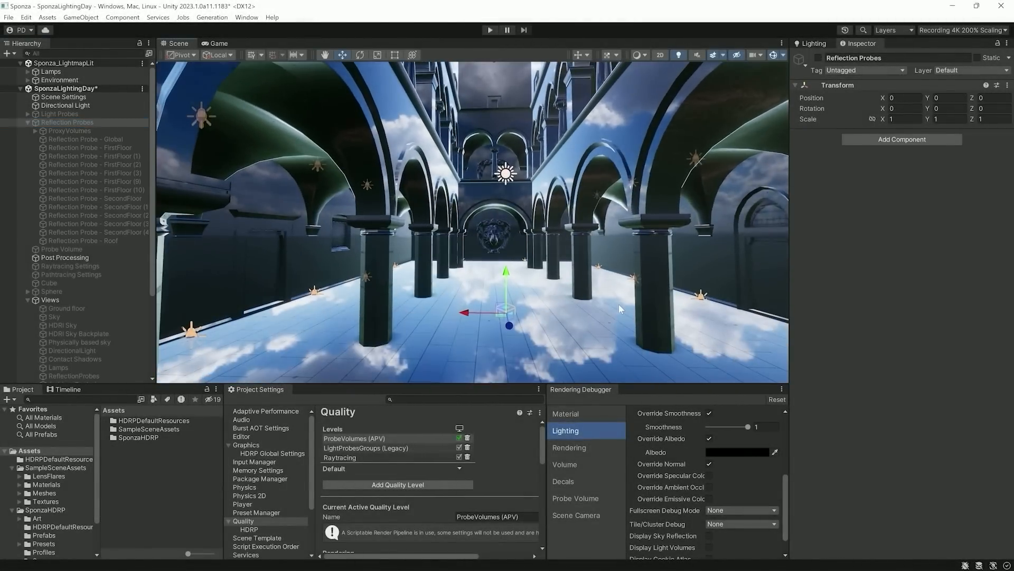
Reset the rendering debug overrides and toggle the Reflection Probes group repeatedly to compare the courtyard, leaving it active
click(777, 400)
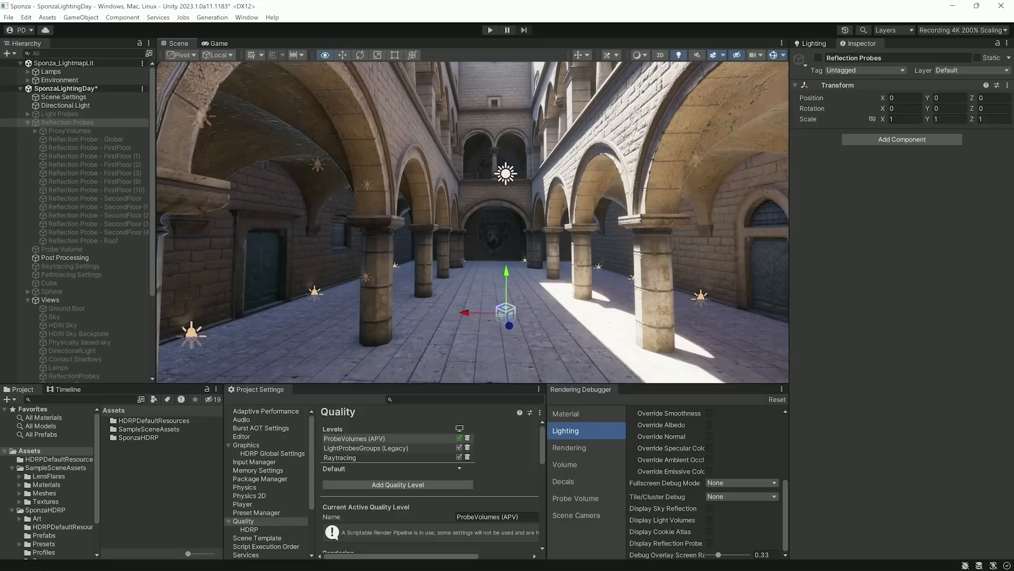
alt+drag(473, 237, 471, 206)
click(77, 124)
key(alt+shift+a)
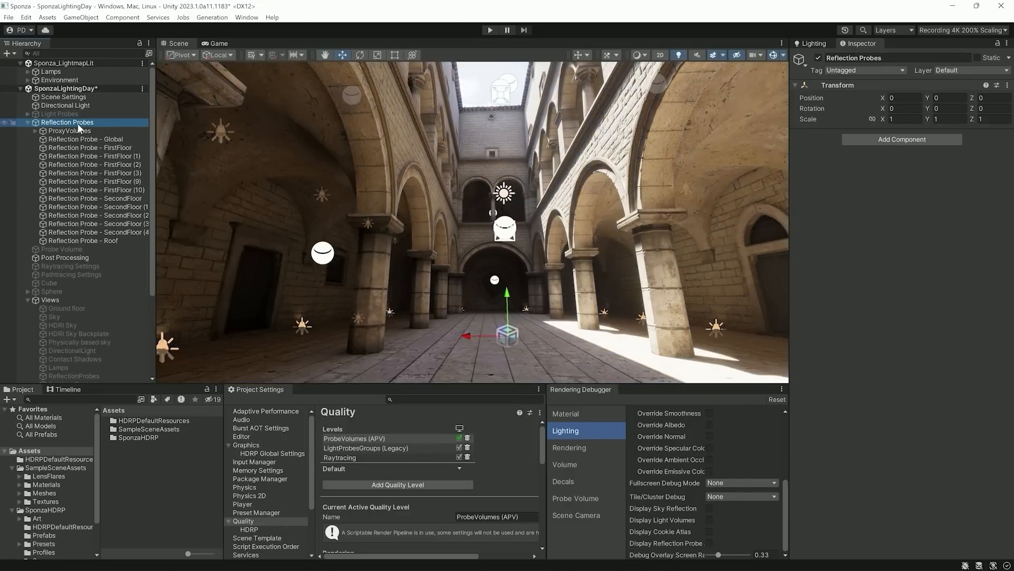
key(alt+shift+a)
key(alt+shift+a)
key(alt+shift+a)
key(alt+shift+a)
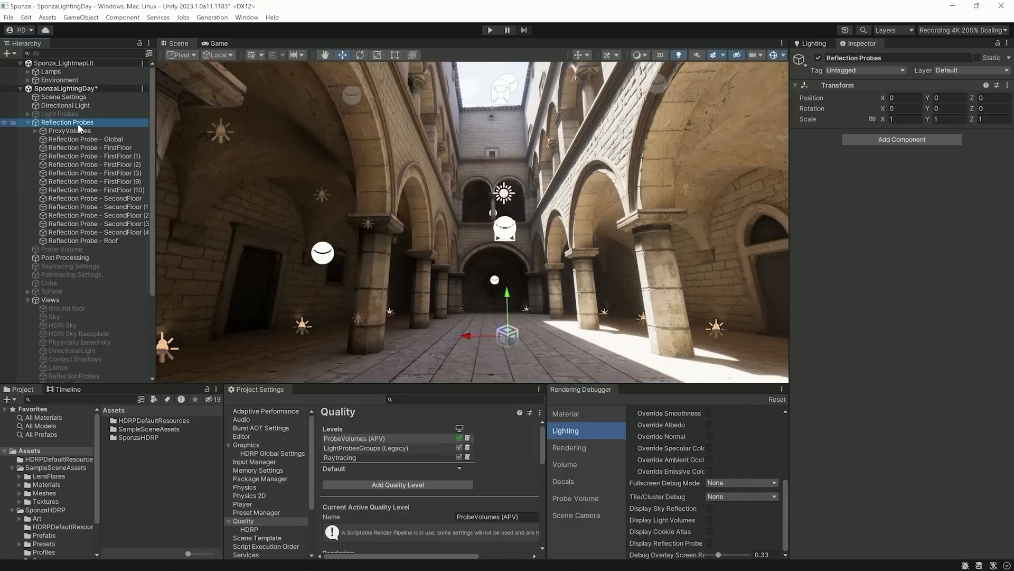
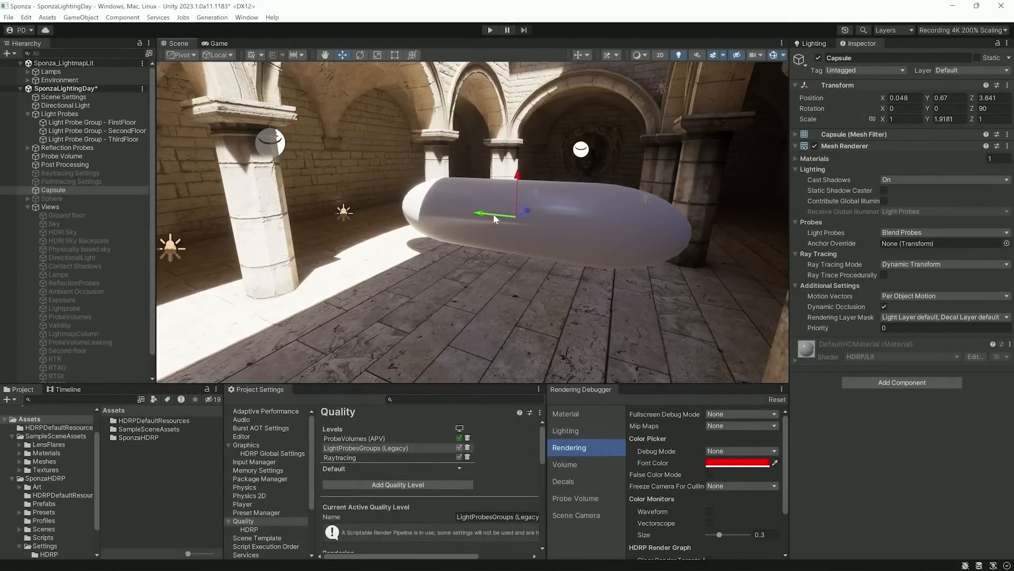
Lock the Inspector on the FirstFloor light probe group and start editing its probe positions
click(115, 122)
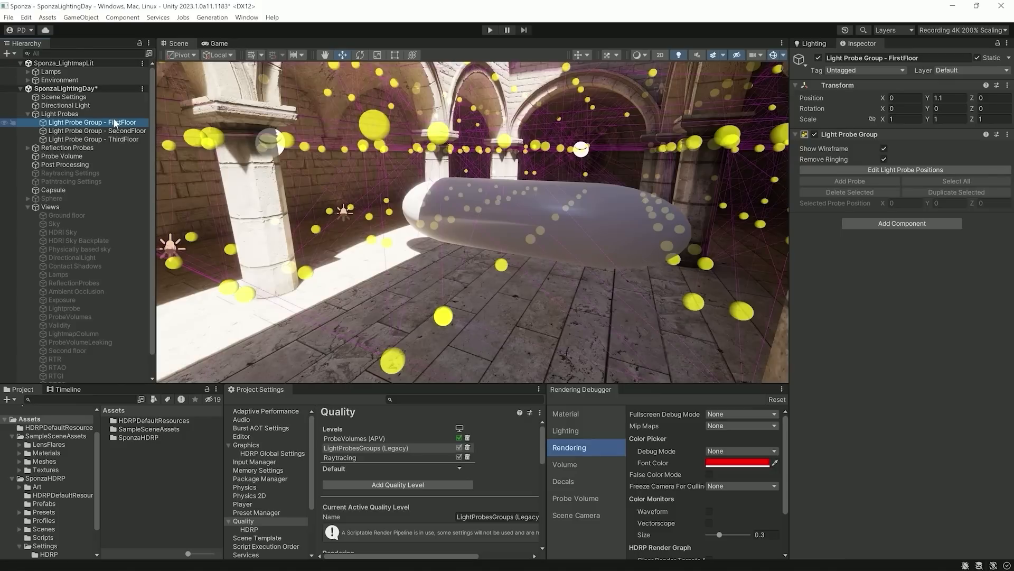
click(998, 43)
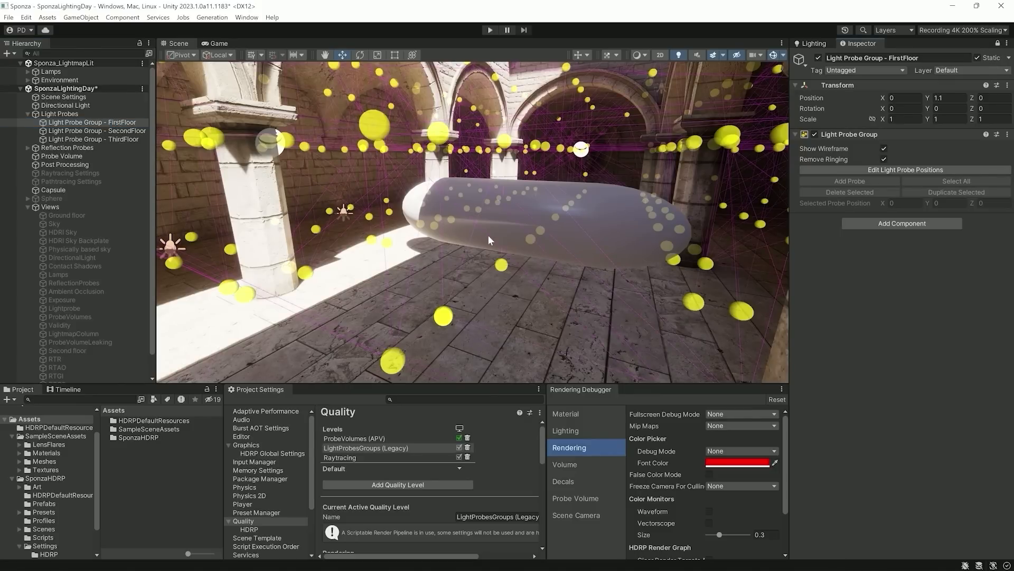
click(856, 169)
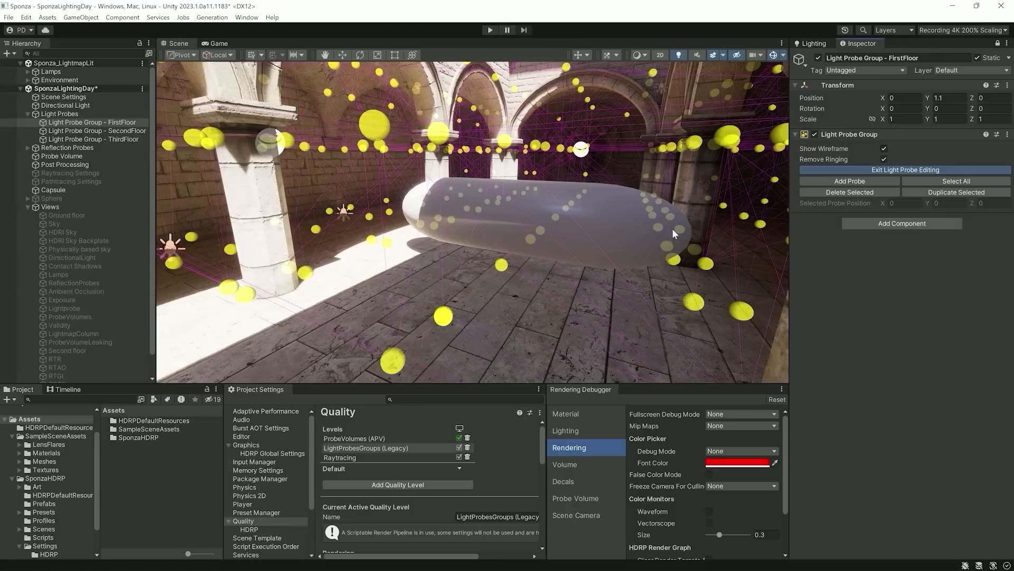
Duplicate light probes in a row along the sunlit floor edge, placing the last at Z about 0.998
click(446, 320)
drag(461, 319, 465, 237)
key(ctrl+d)
click(361, 293)
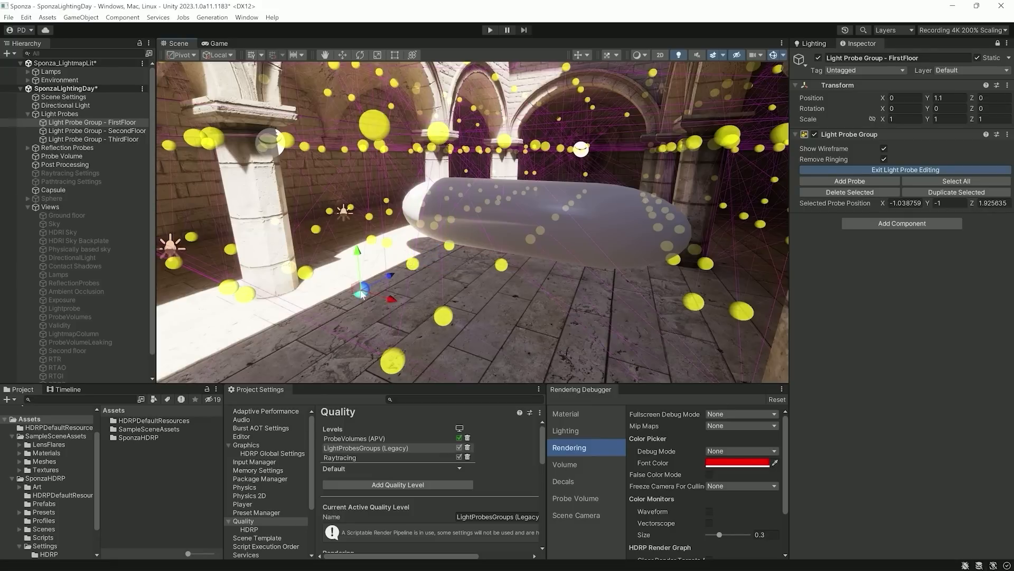
drag(390, 275, 292, 317)
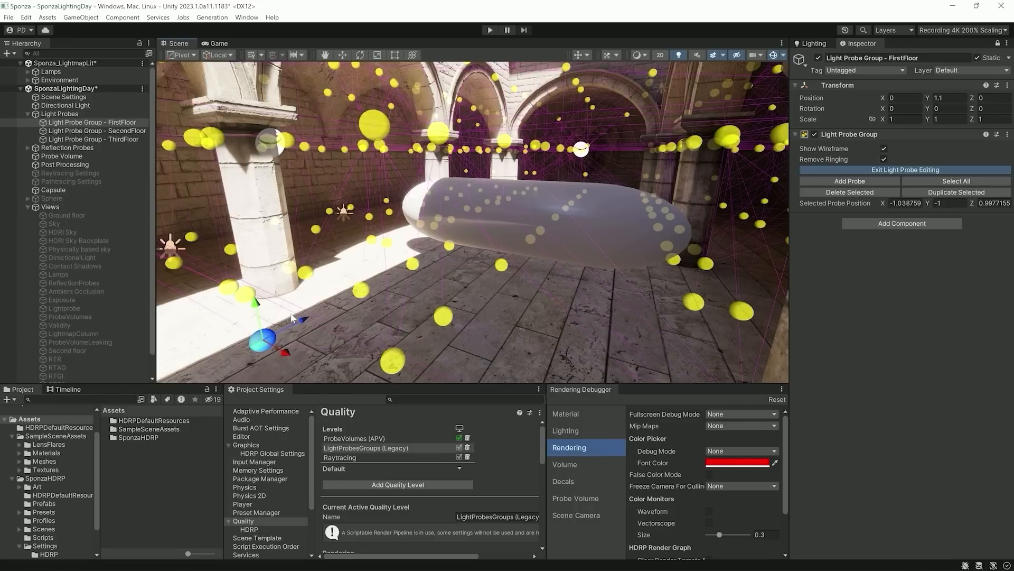
Move the capsule along its length through the light probes toward the sunlit column and back over the shaded floor
click(535, 216)
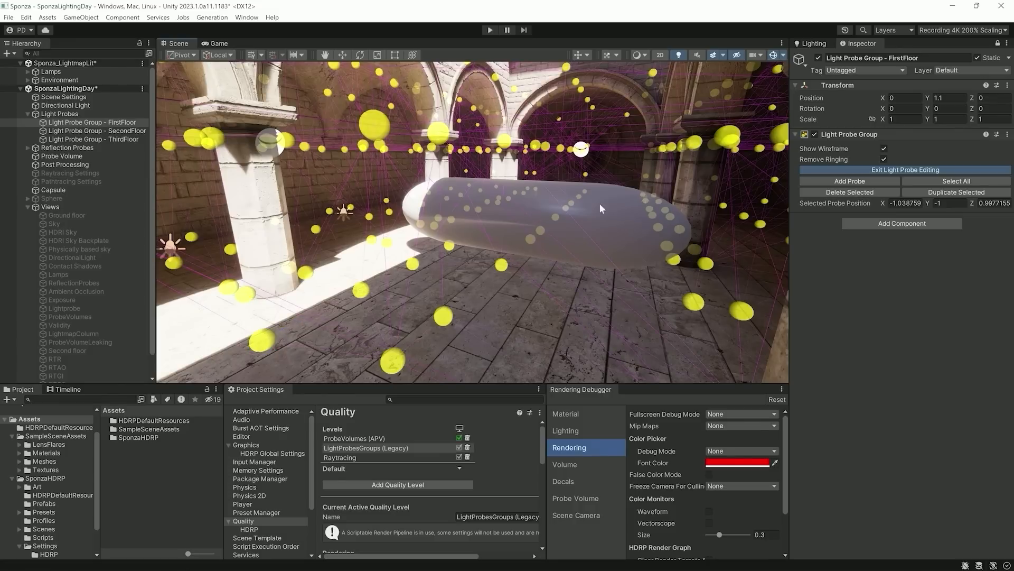
click(523, 210)
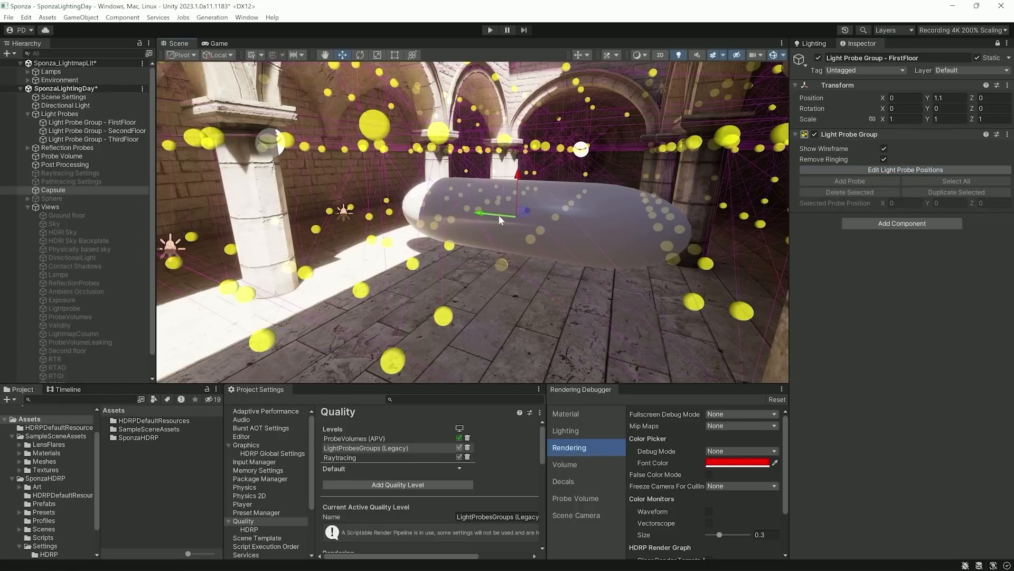
drag(499, 215, 463, 209)
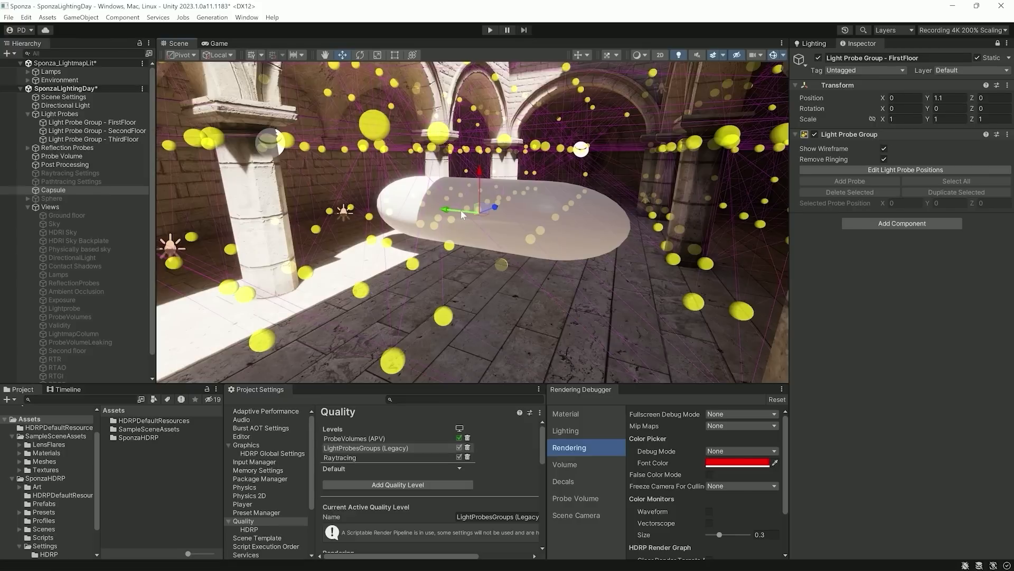
drag(461, 210, 309, 184)
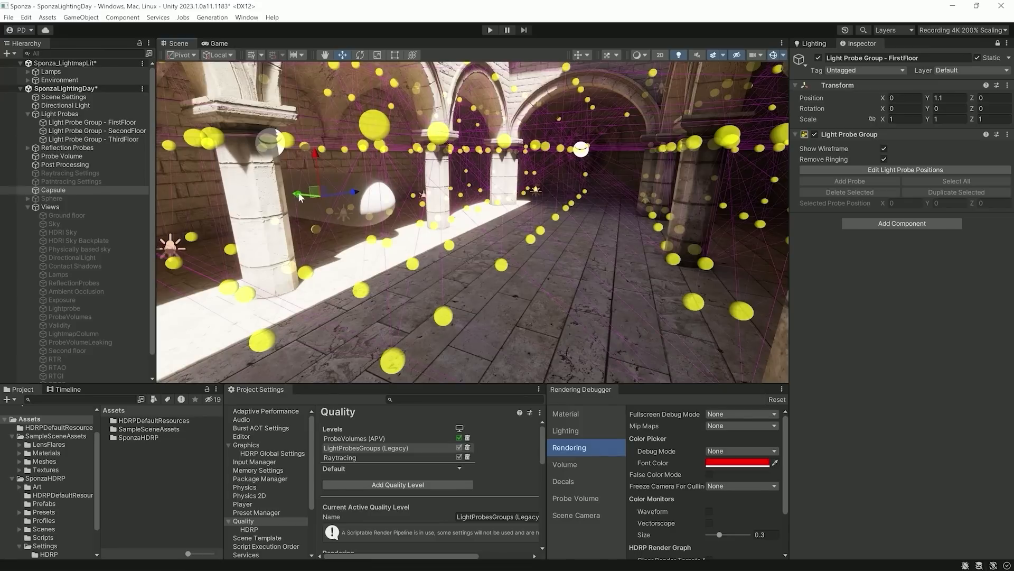
drag(301, 195, 461, 230)
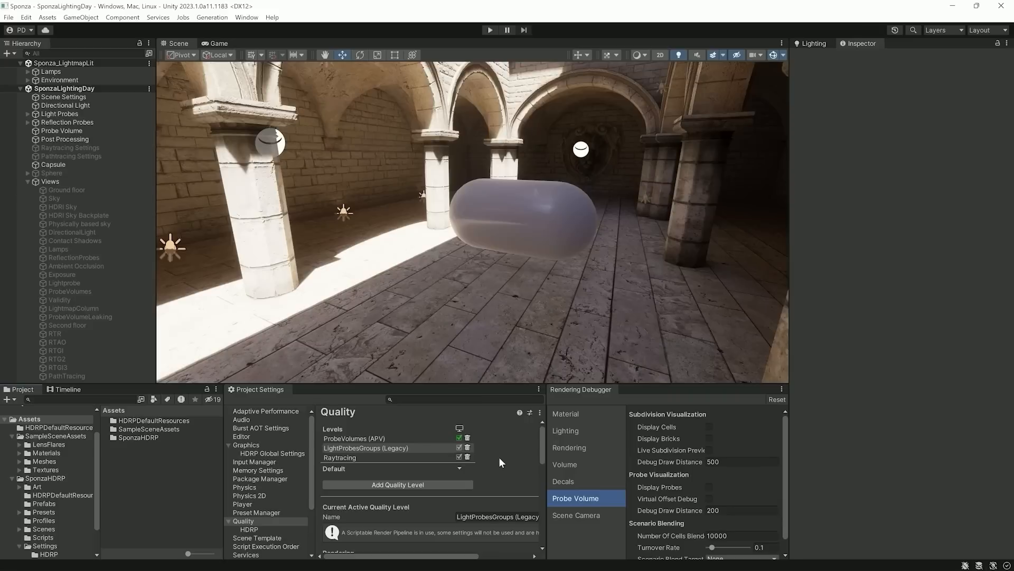
Set the Light Probe System to Probe Volumes in the LightProbeLegacyPipelineAsset used by the current quality level
scroll(499, 457, down, 3)
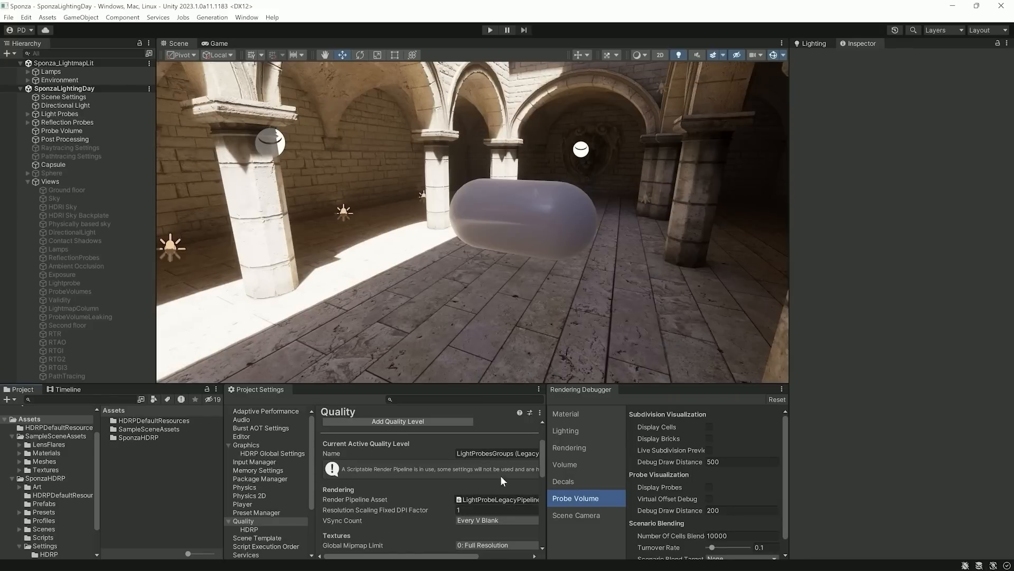
double_click(501, 499)
scroll(993, 422, down, 6)
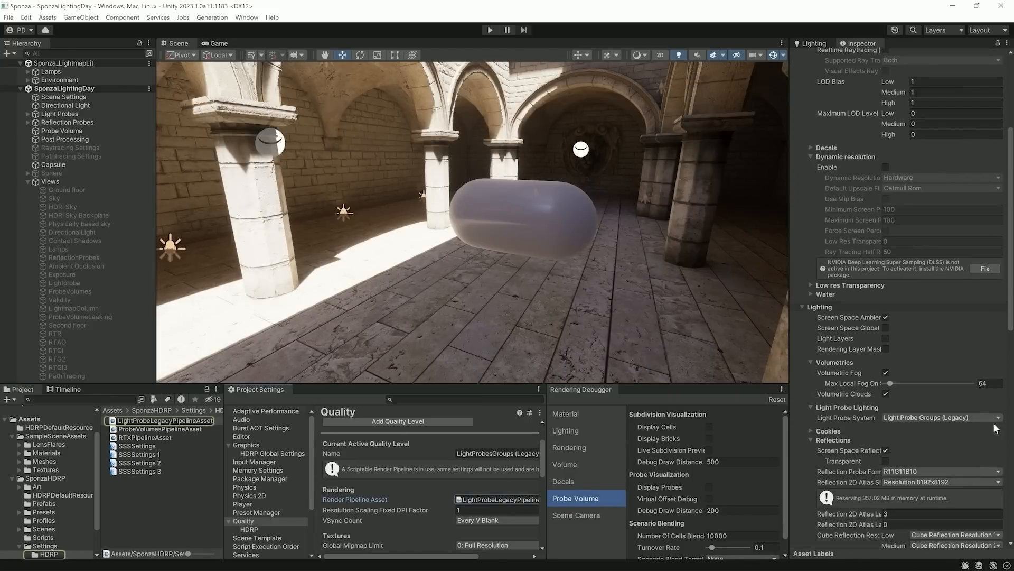
click(920, 420)
click(917, 440)
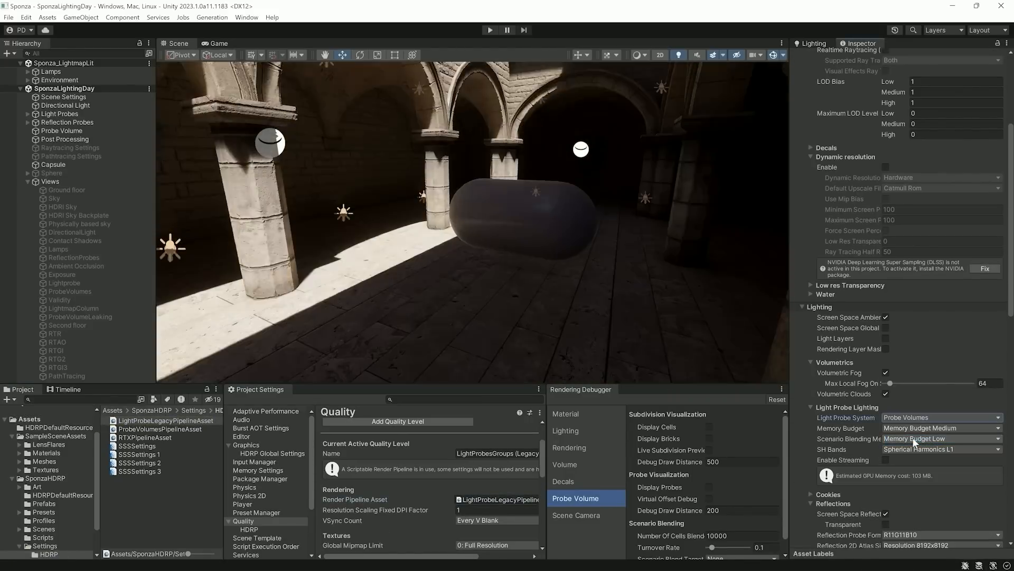
Move the capsule to X 0.739, try stretching it lengthwise to a Y scale of about 2.19, and undo the stretch
click(518, 223)
drag(509, 219, 549, 253)
key(r)
mouse_move(530, 218)
mouse_down()
mouse_move(422, 201)
mouse_move(708, 258)
mouse_move(533, 218)
mouse_up()
key(w)
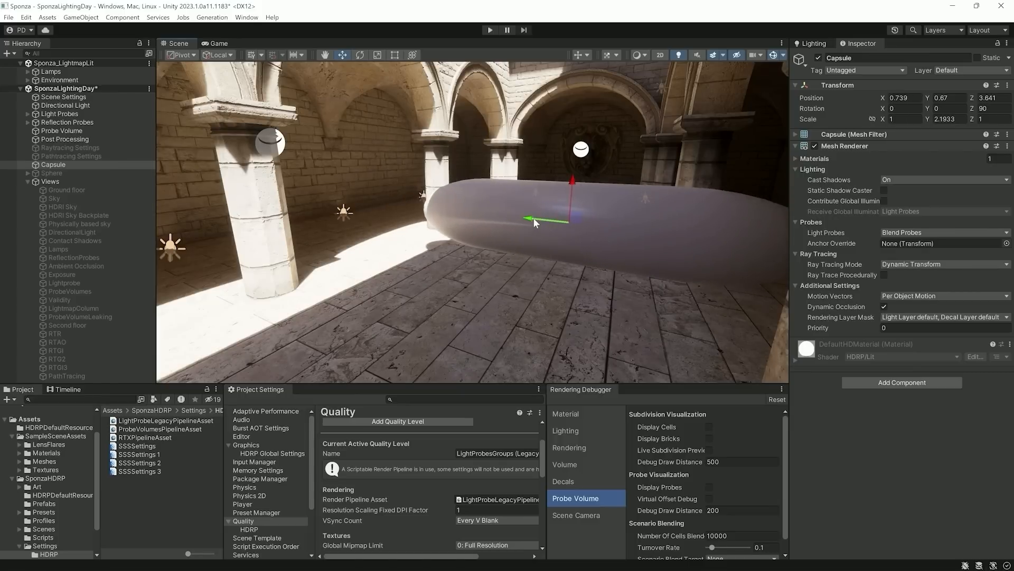
key(ctrl+z)
key(ctrl+z)
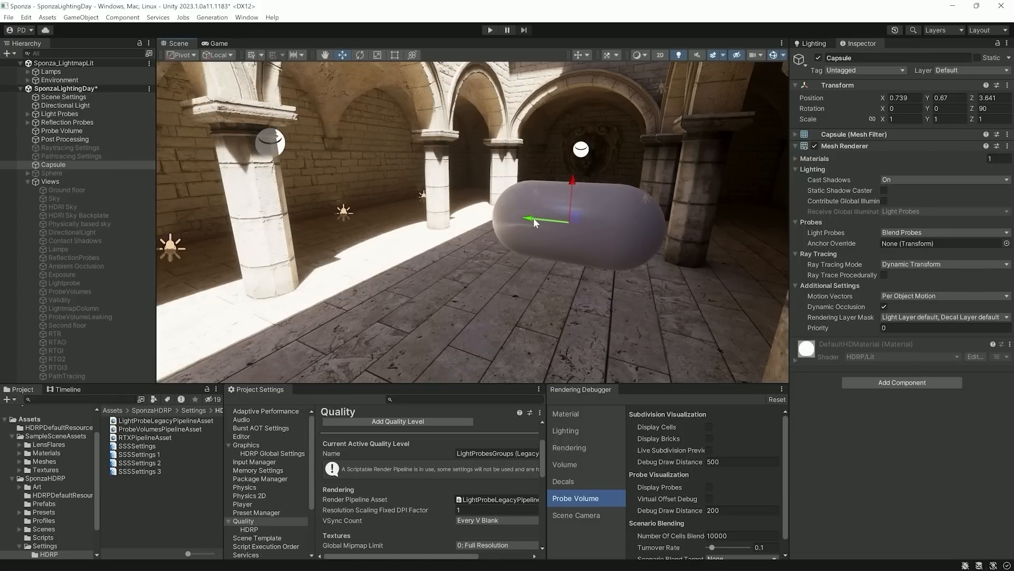
Display the baked probes of the probe volume and view the whole building from the ProbeVolumes view
click(707, 485)
right_drag(629, 306, 680, 250)
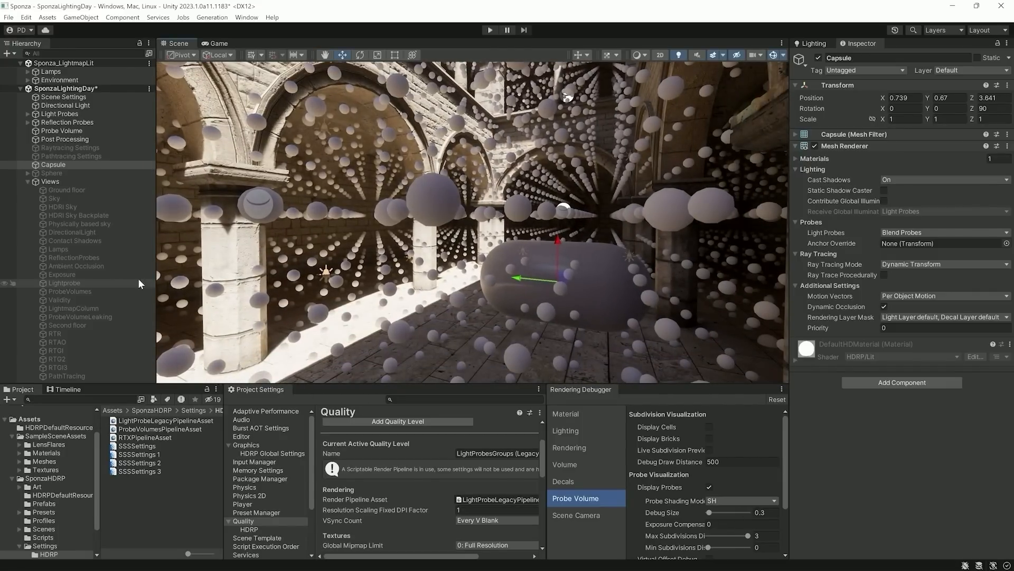
click(86, 292)
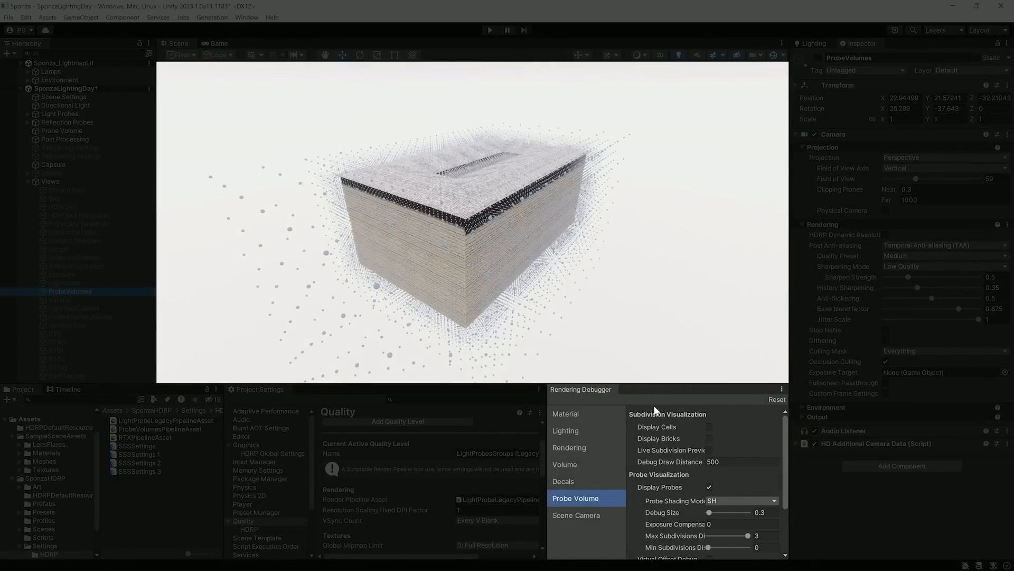
Display the probe volume's cells and bricks and select the Probe Volume object to show its bounds
click(709, 427)
click(709, 438)
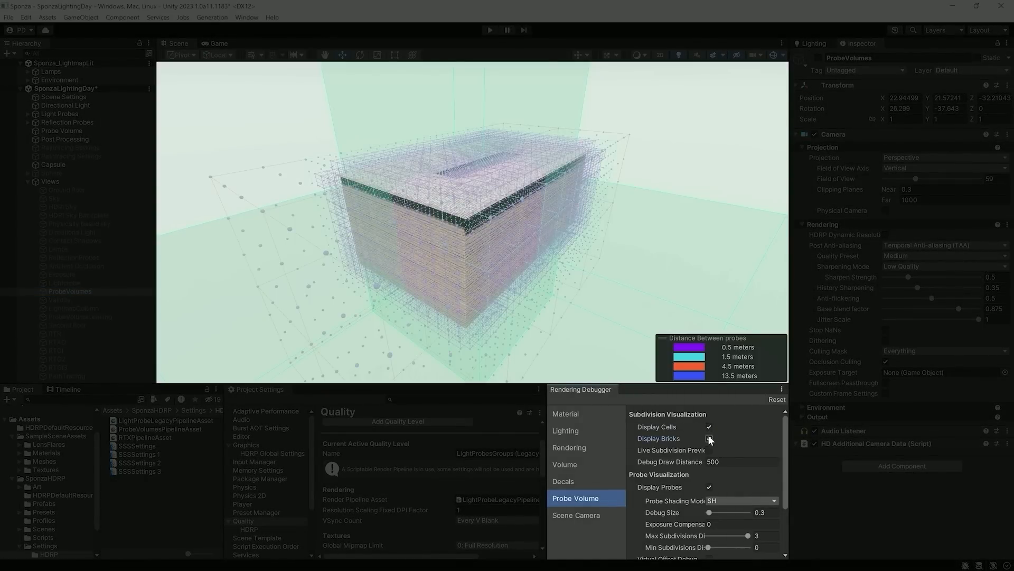
click(75, 132)
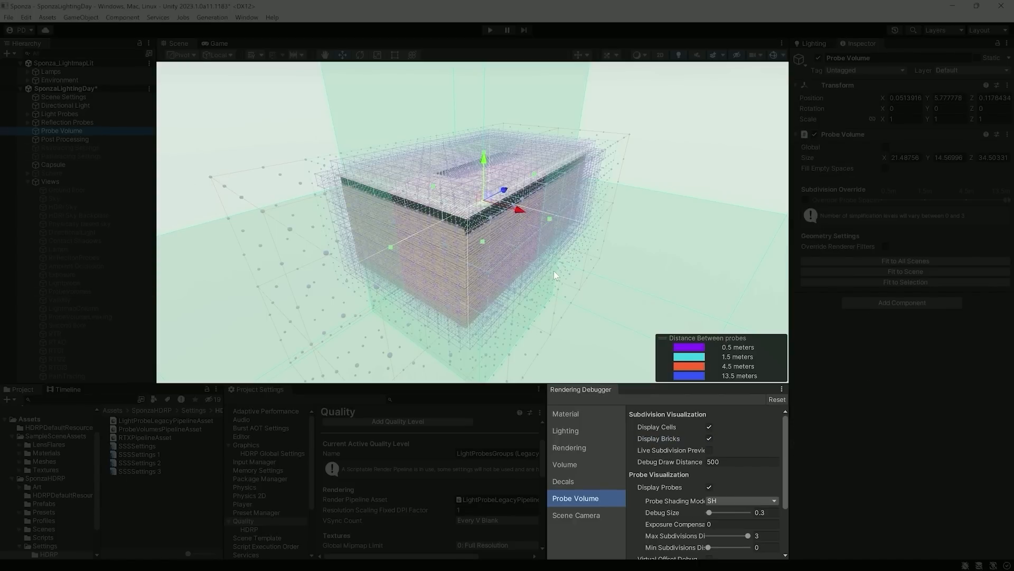
Hide the cells, bricks and probes in the probe volume debug visualization
click(709, 426)
click(709, 438)
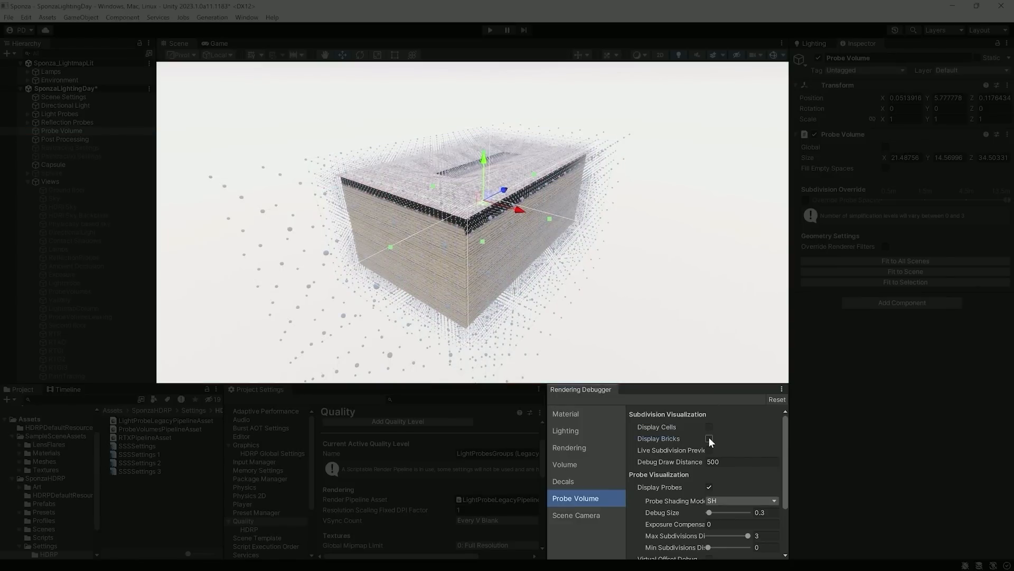
click(709, 486)
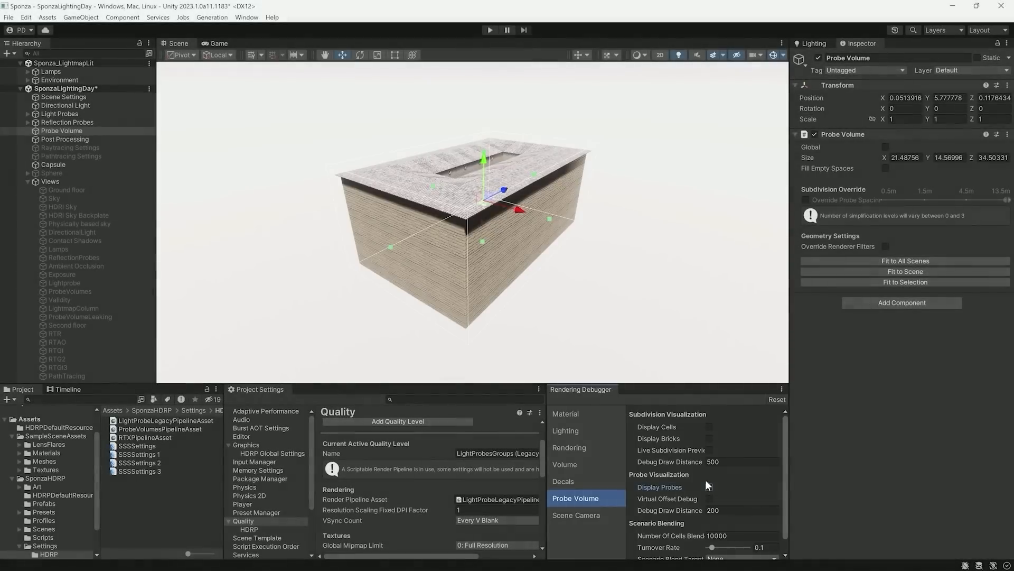
Open the Probe Volume Settings, review the Default baking set's scenes and probe spacing, and close the window
click(247, 17)
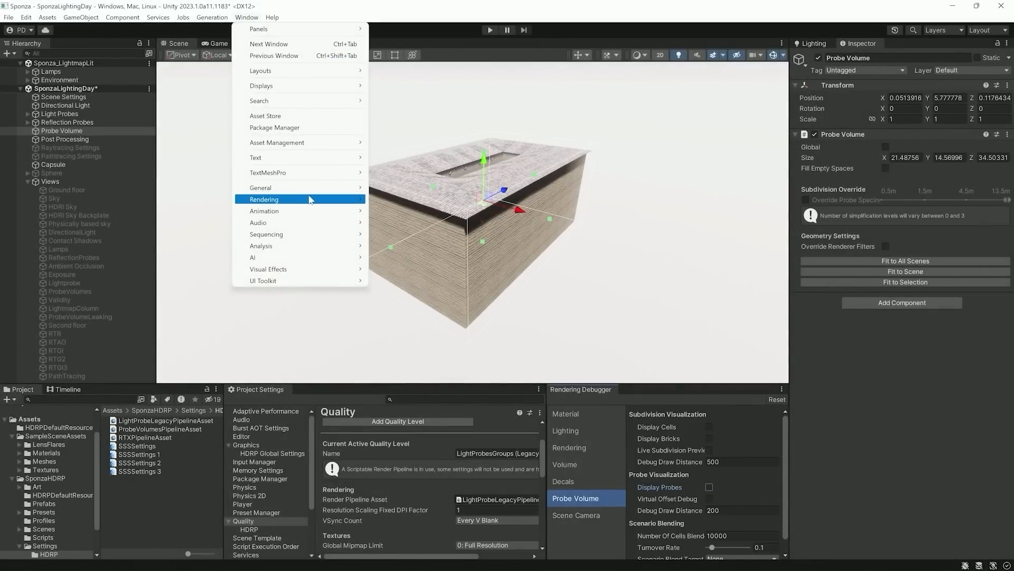
mouse_move(310, 199)
click(431, 223)
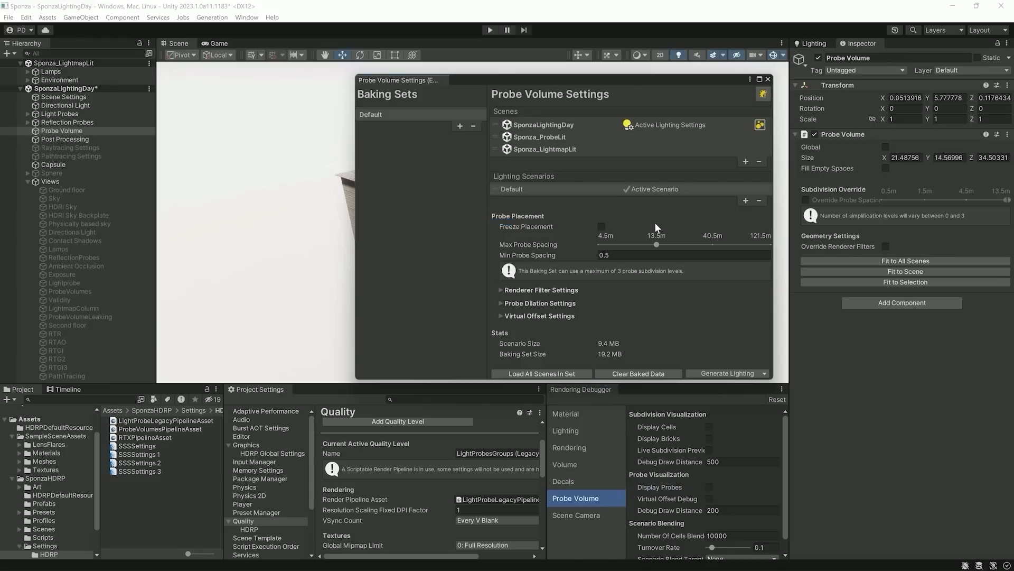
mouse_move(674, 121)
click(767, 79)
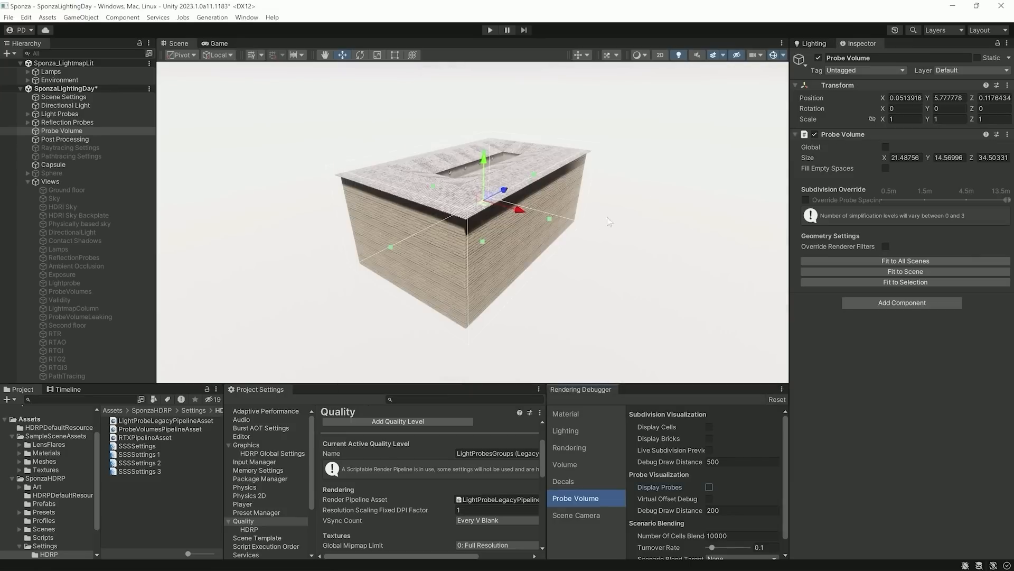
Display only the subdivision bricks around the building to examine the probe spacing
click(709, 438)
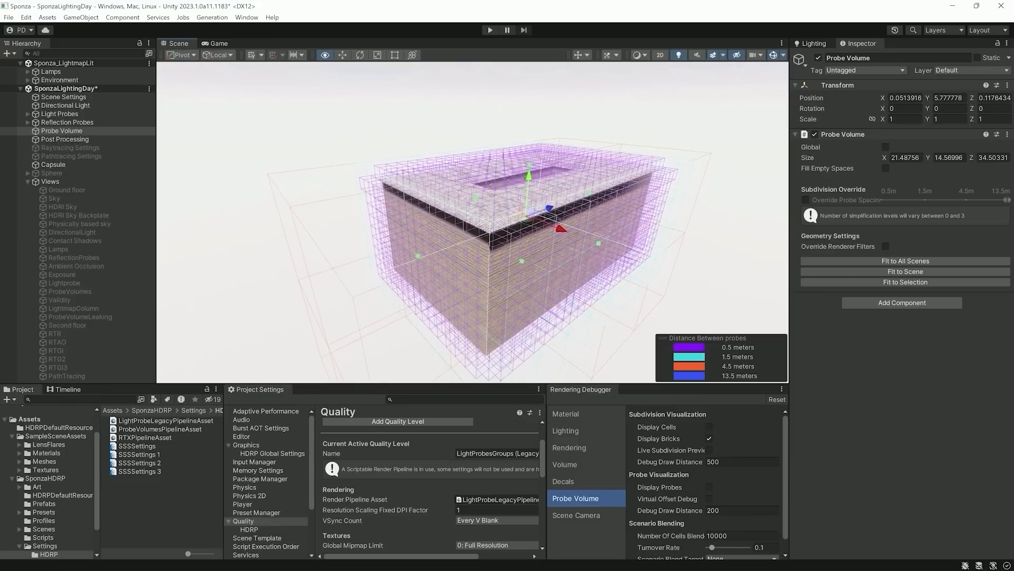
alt+drag(507, 265, 415, 189)
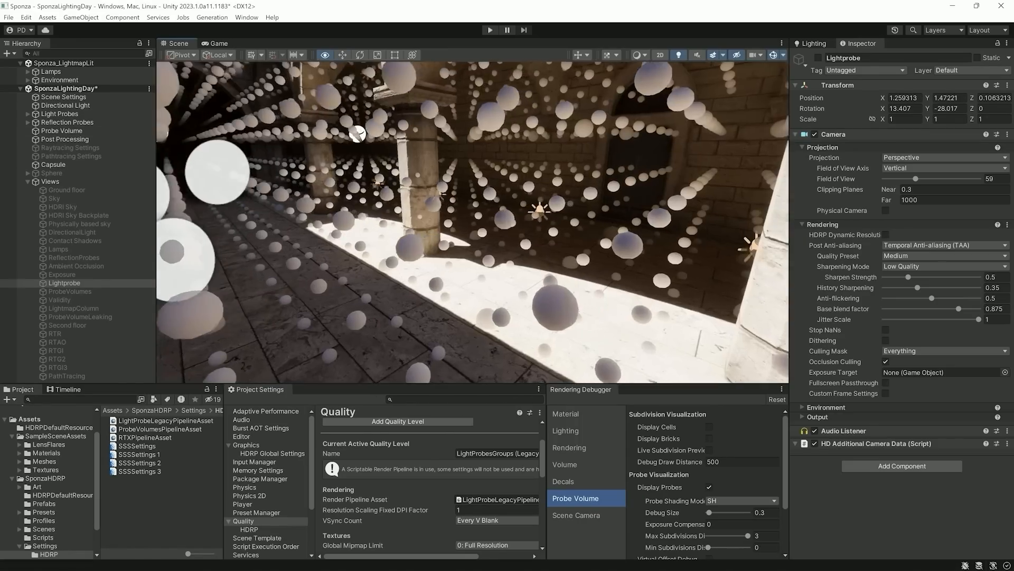
Switch to the Validity view and shade the probes first by Validity Over Dilation Threshold, finally by Validity
alt+drag(355, 134, 545, 252)
right_drag(174, 214, 769, 234)
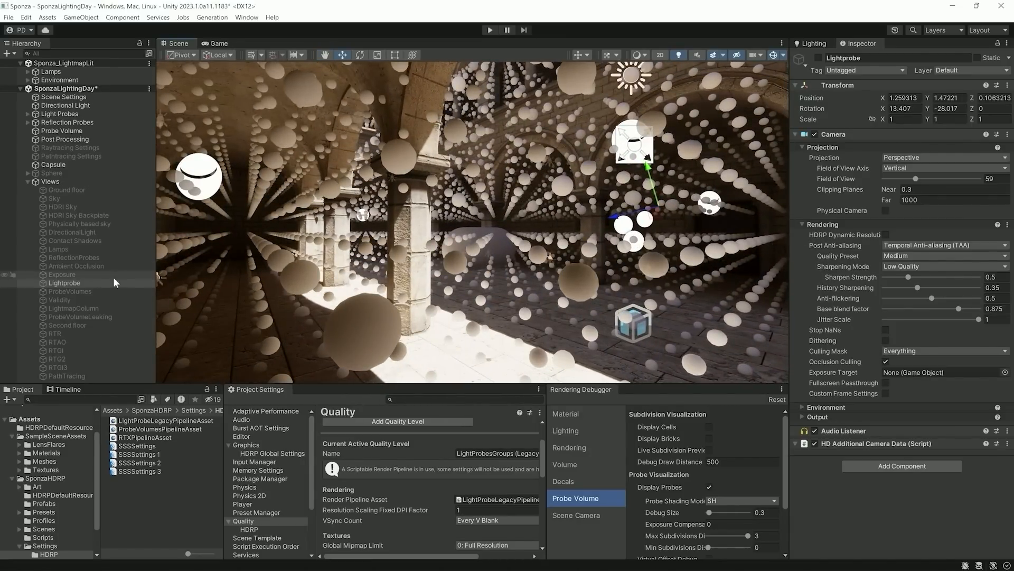
click(62, 299)
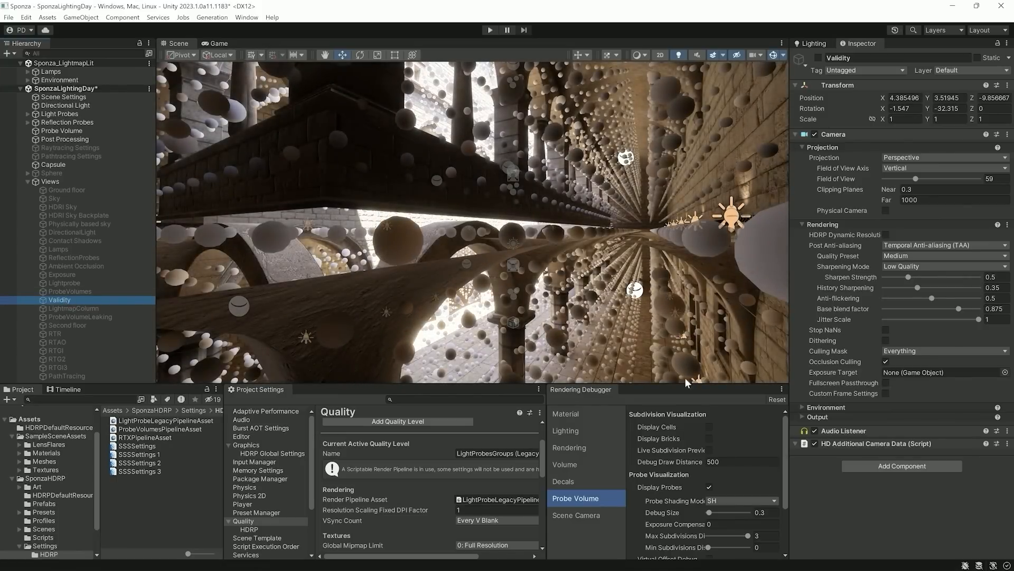
click(729, 503)
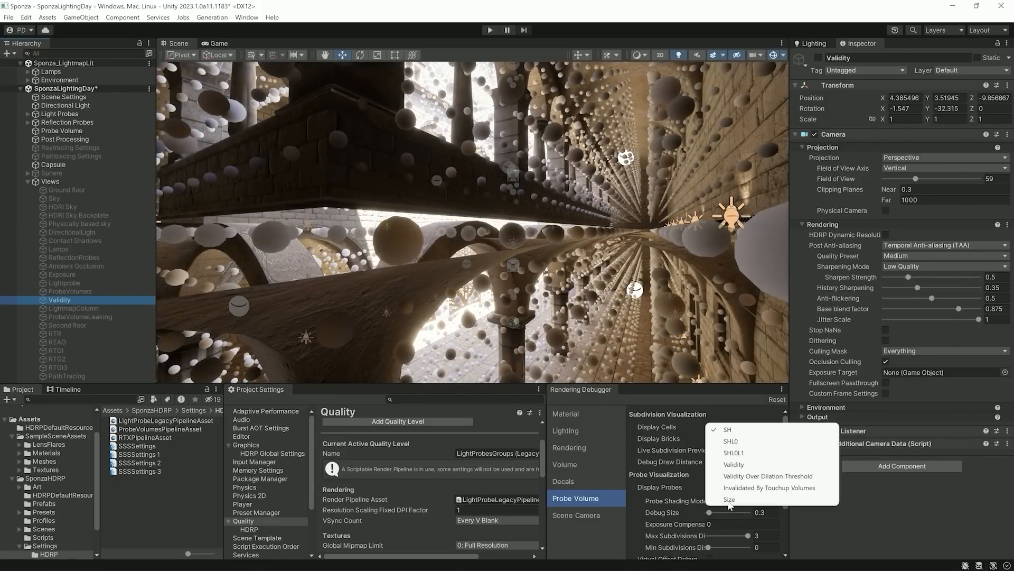
click(744, 476)
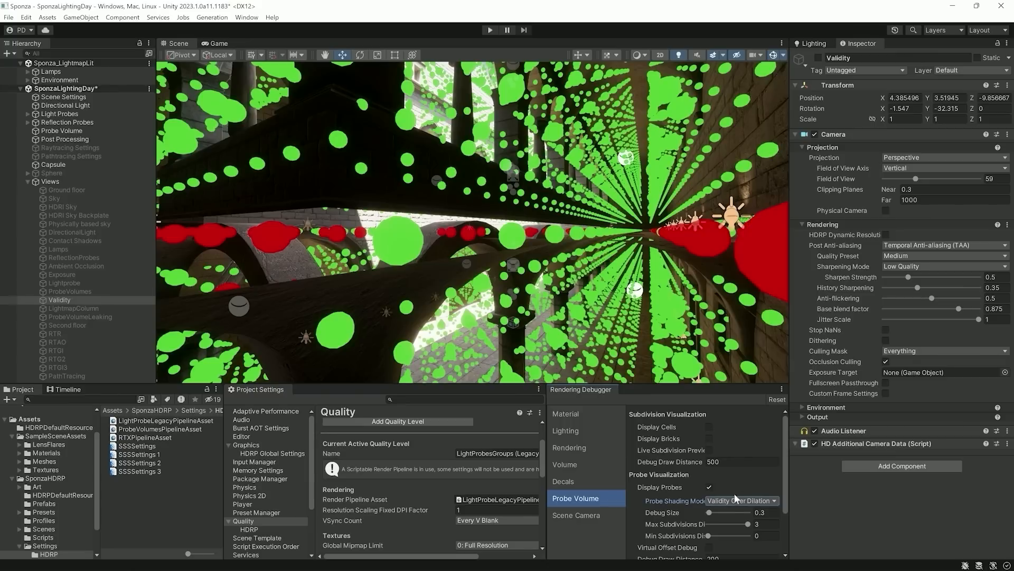
click(735, 499)
click(740, 464)
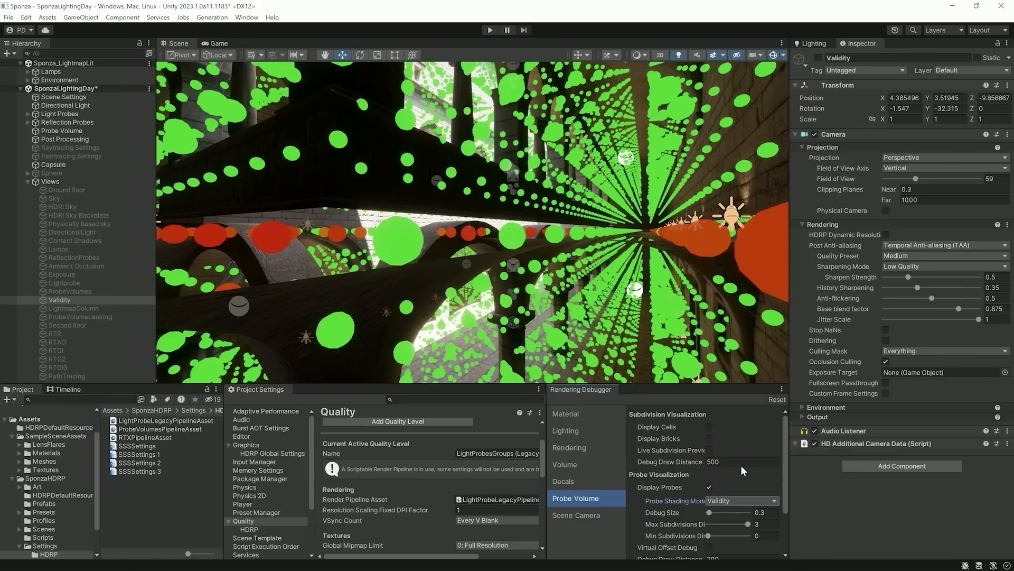
Turn on Virtual Offset Debug for the probe volume and examine the probe offsets around the building
click(710, 547)
right_drag(613, 294, 457, 292)
right_drag(198, 290, 280, 241)
key(d)
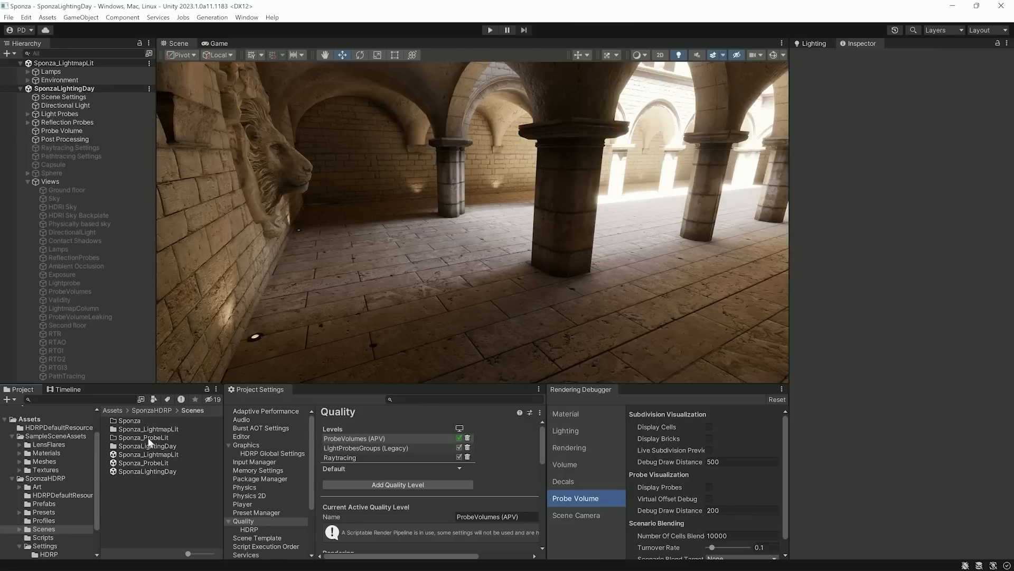
Add the Sponza_ProbeLit scene to the hierarchy and clear the baked lighting data
drag(139, 460, 103, 60)
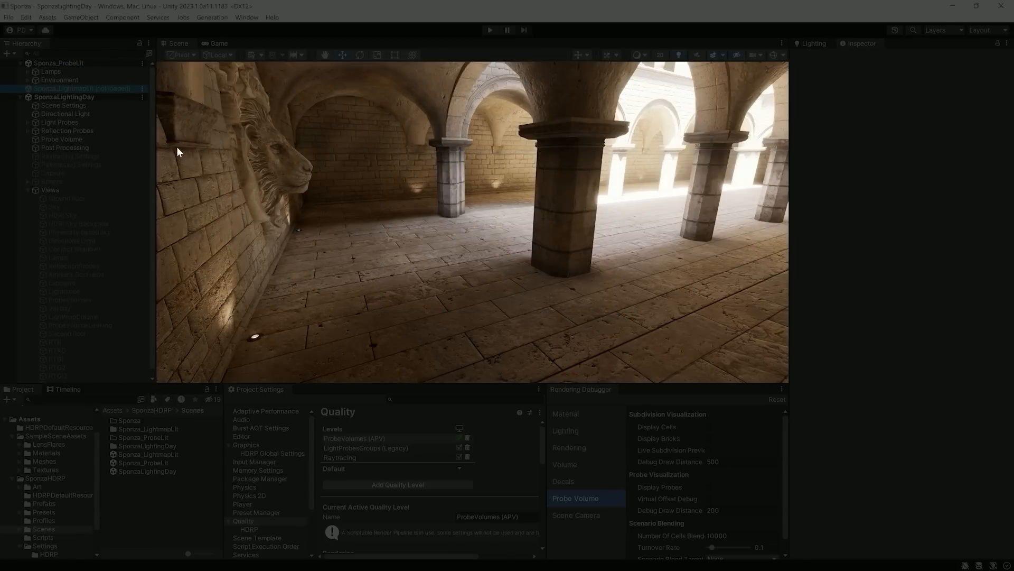
click(812, 44)
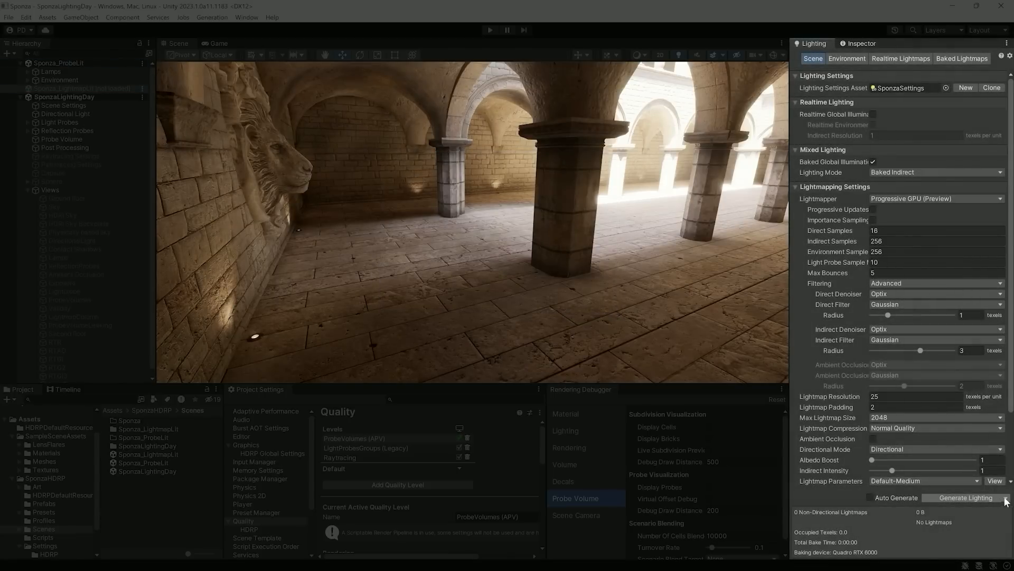
click(1005, 498)
click(951, 521)
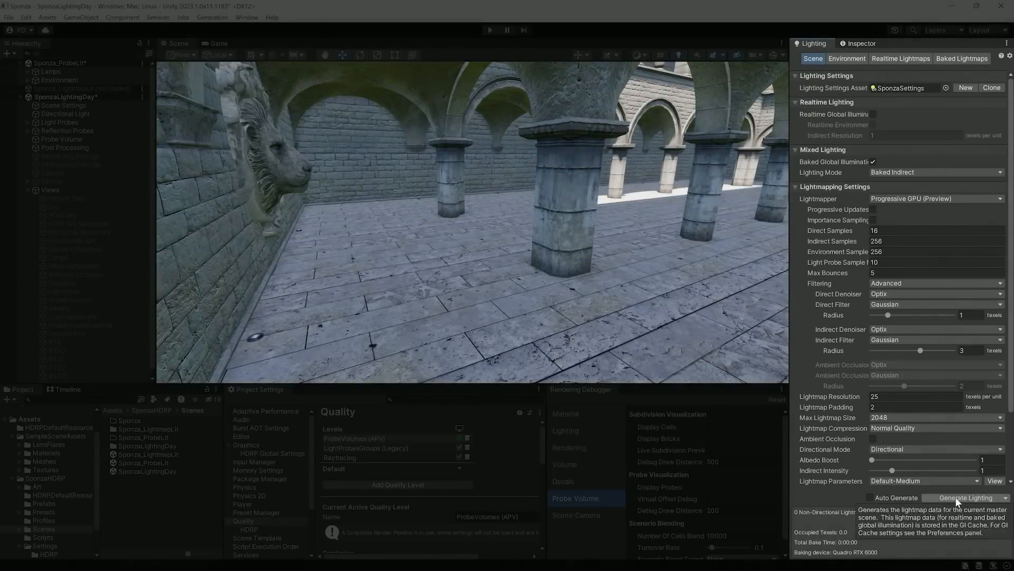
Generate the lighting with Sponza_ProbeLit loaded and inspect the baked result along the vaulted gallery
click(956, 497)
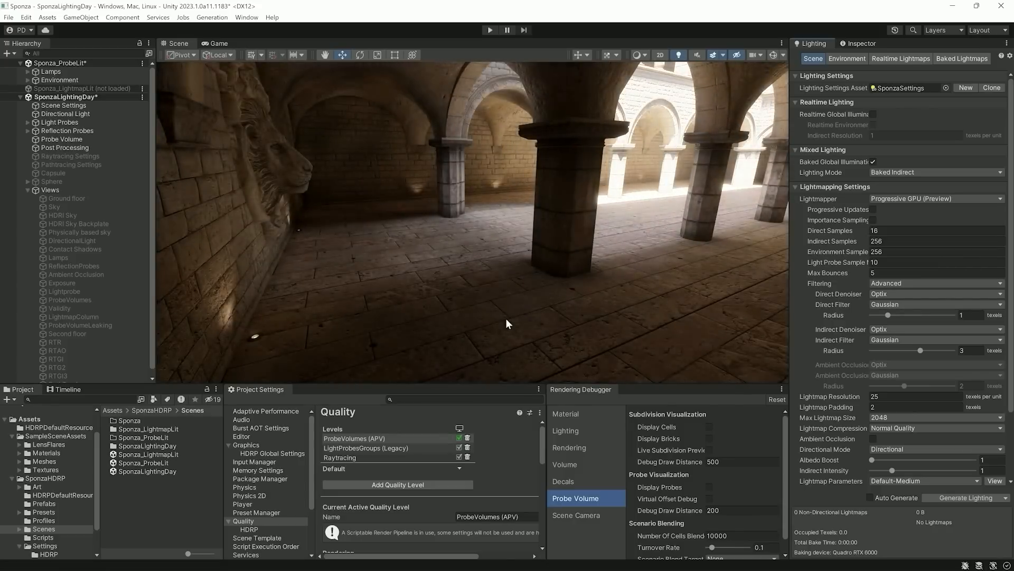
right_drag(506, 318, 585, 315)
key(w)
key(e)
right_drag(651, 318, 533, 360)
key(w)
right_drag(560, 312, 222, 278)
Load the Sponza_LightmapLit scene and unload Sponza_ProbeLit, saving its changes
right_click(143, 89)
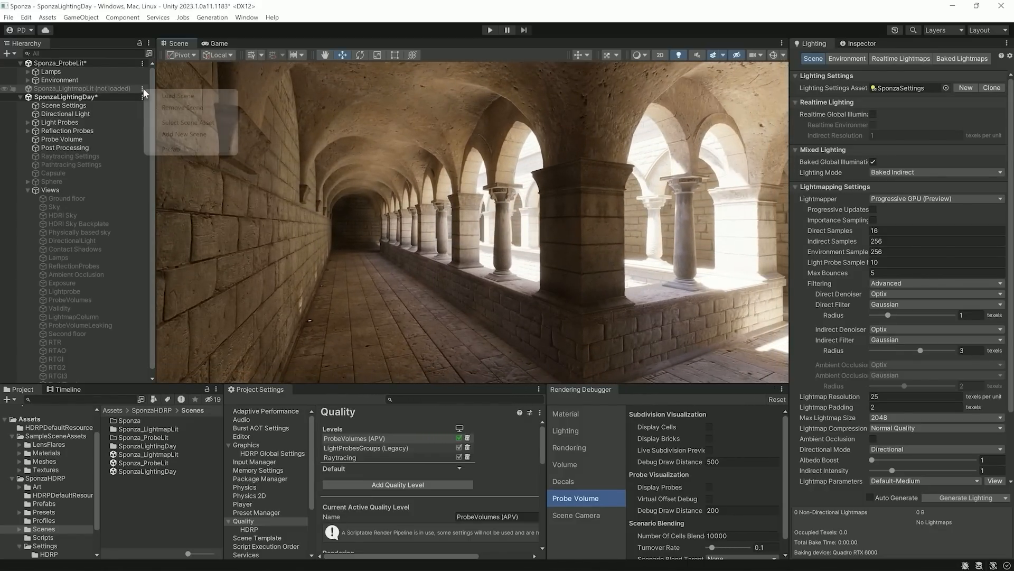
click(161, 96)
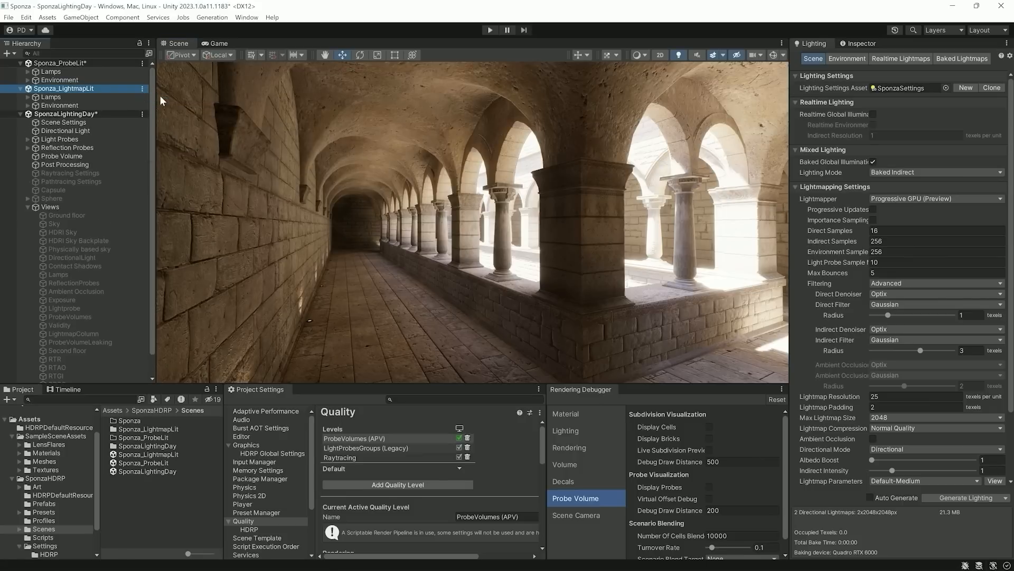
click(142, 64)
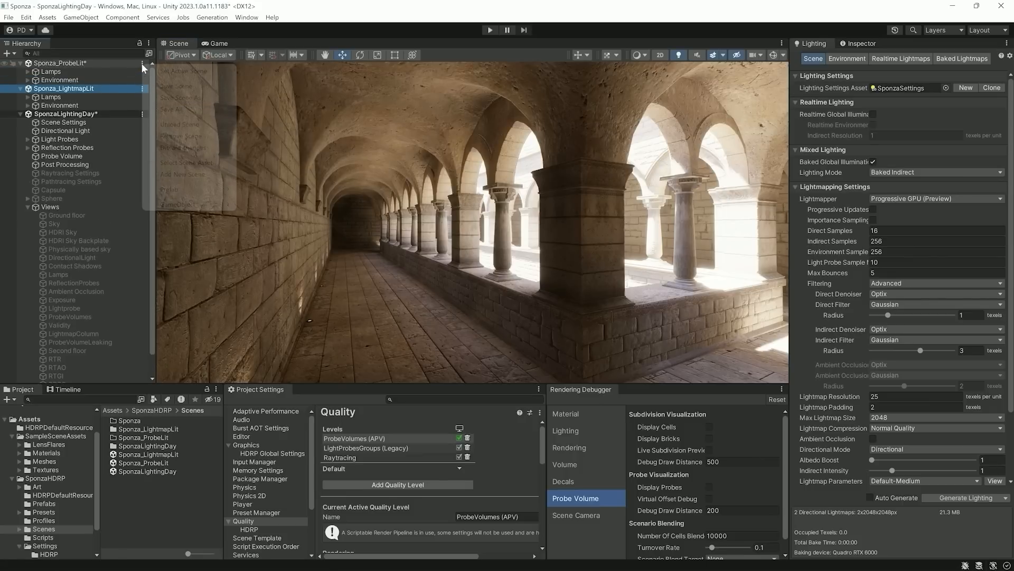
click(182, 126)
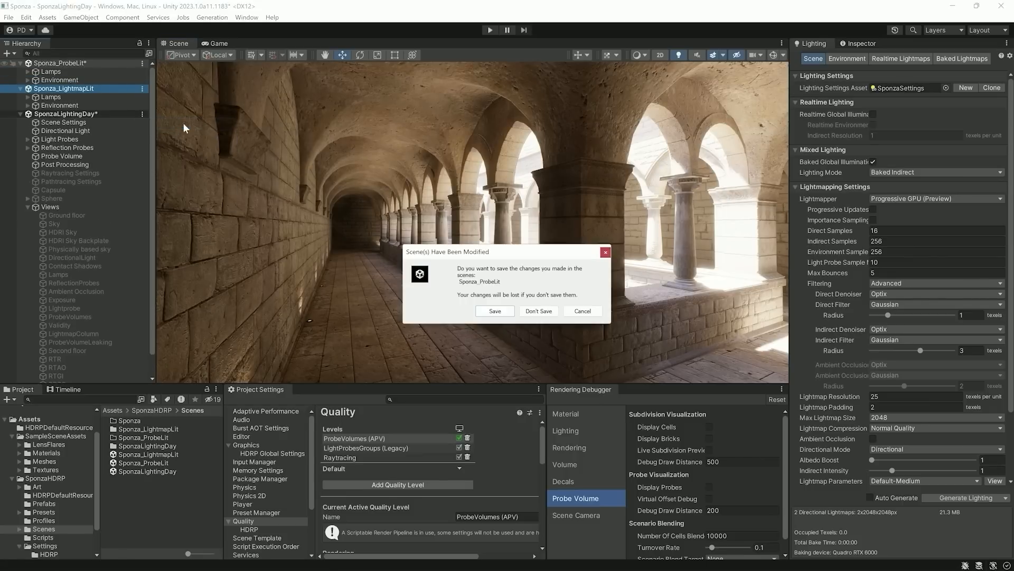
click(494, 311)
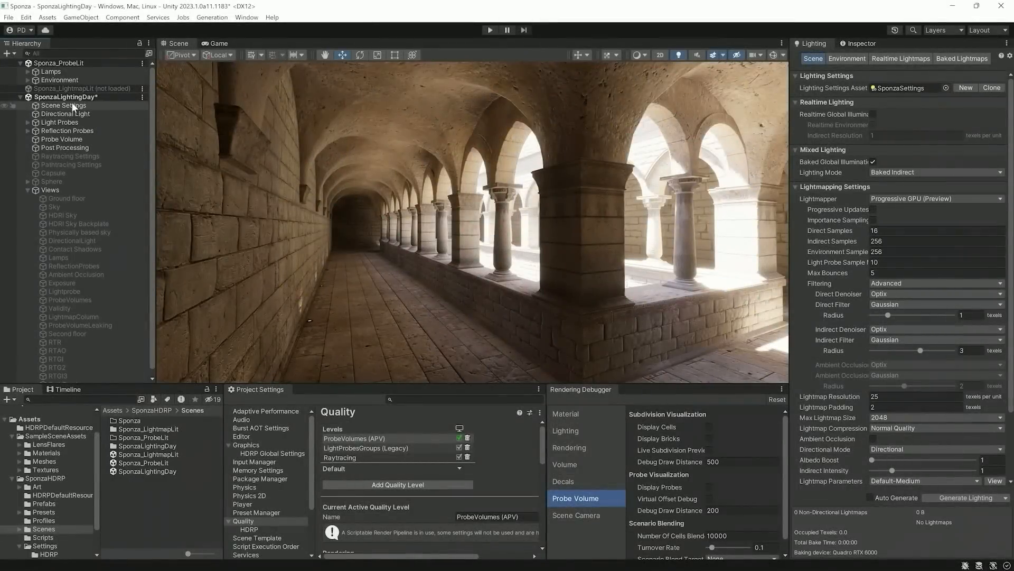
In the Scene Settings volume's Probe Volumes Options, set Normal Bias to 0.08 and View Bias to 0.54
click(72, 106)
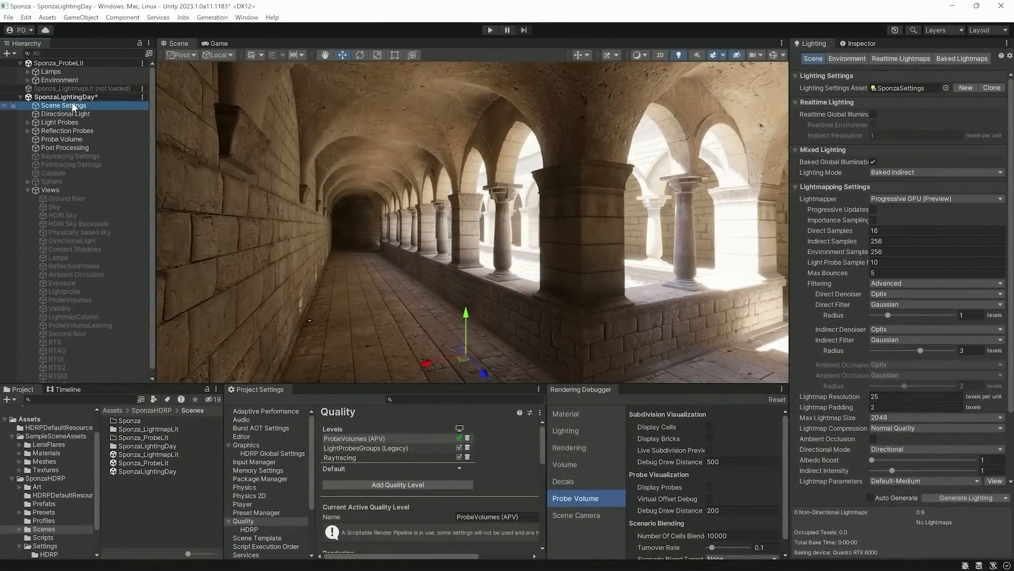
click(863, 46)
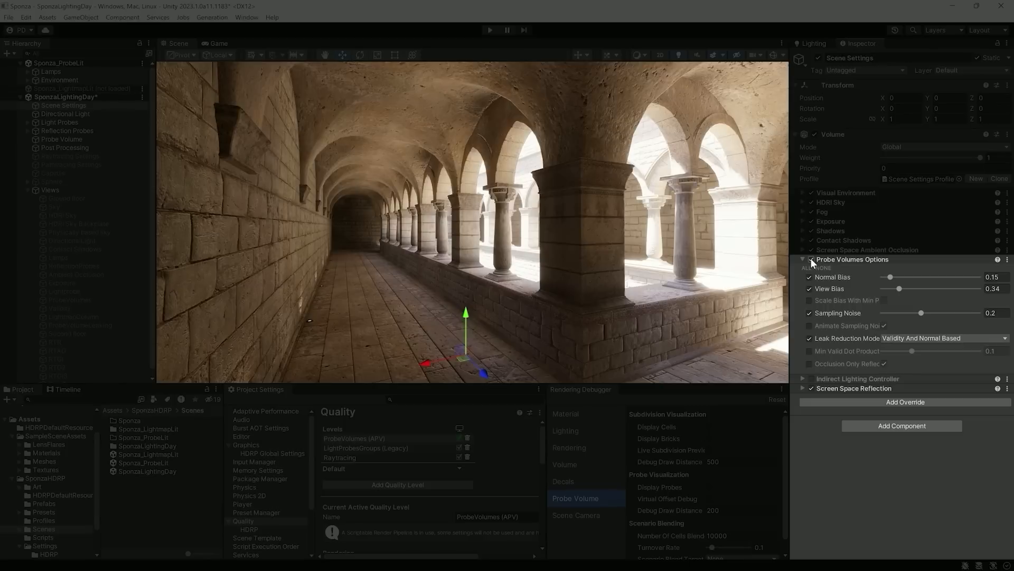
drag(892, 279, 909, 292)
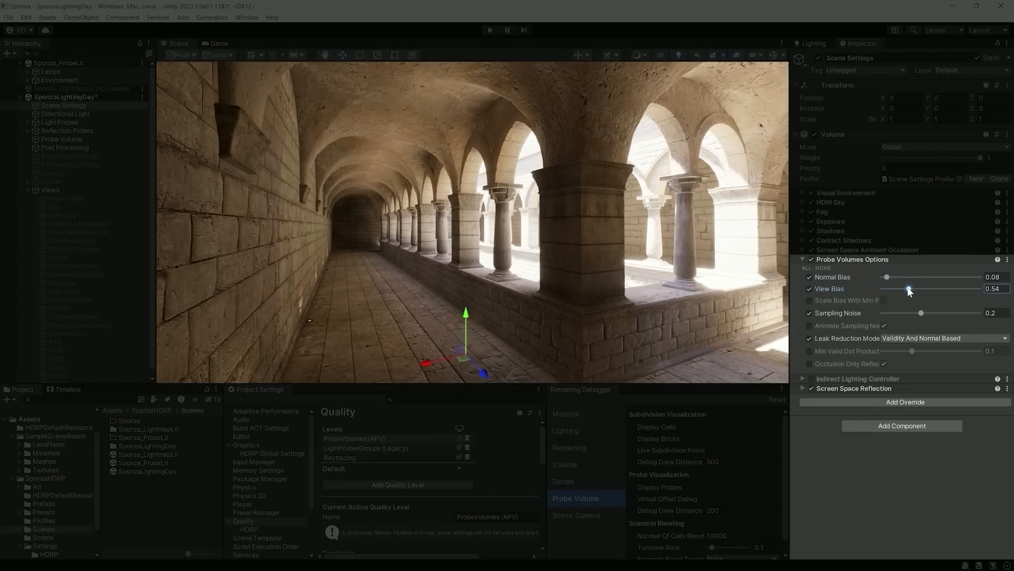
Try Leak Reduction Mode None in the Probe Volumes Options while viewing the dark end of the gallery
key(w)
right_drag(580, 250, 380, 241)
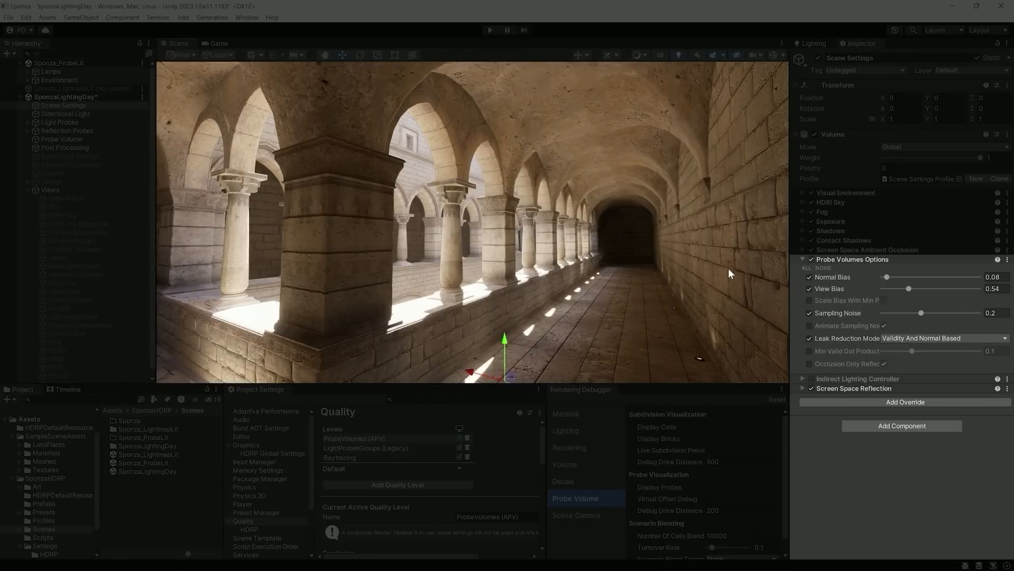
click(894, 337)
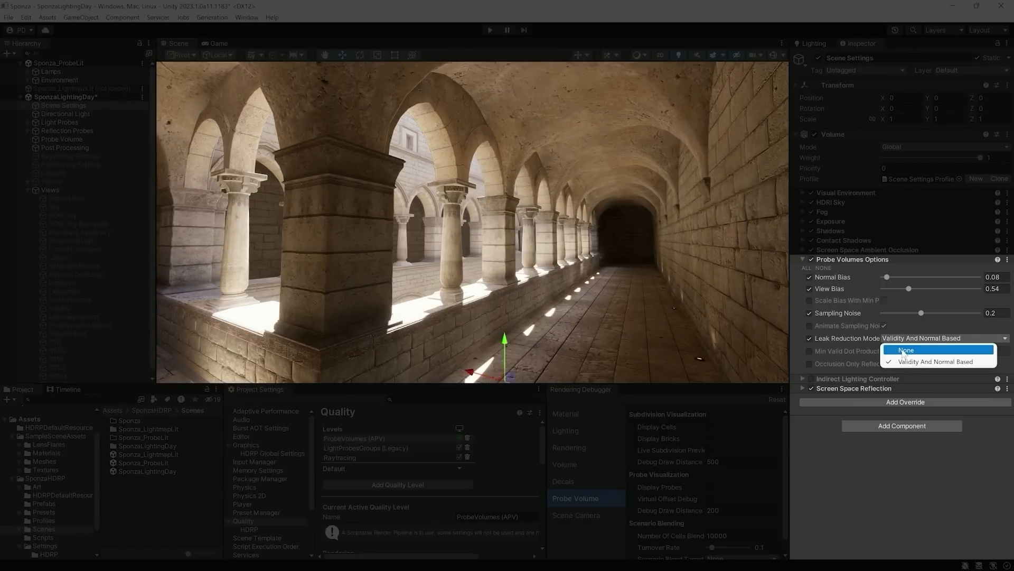
click(903, 350)
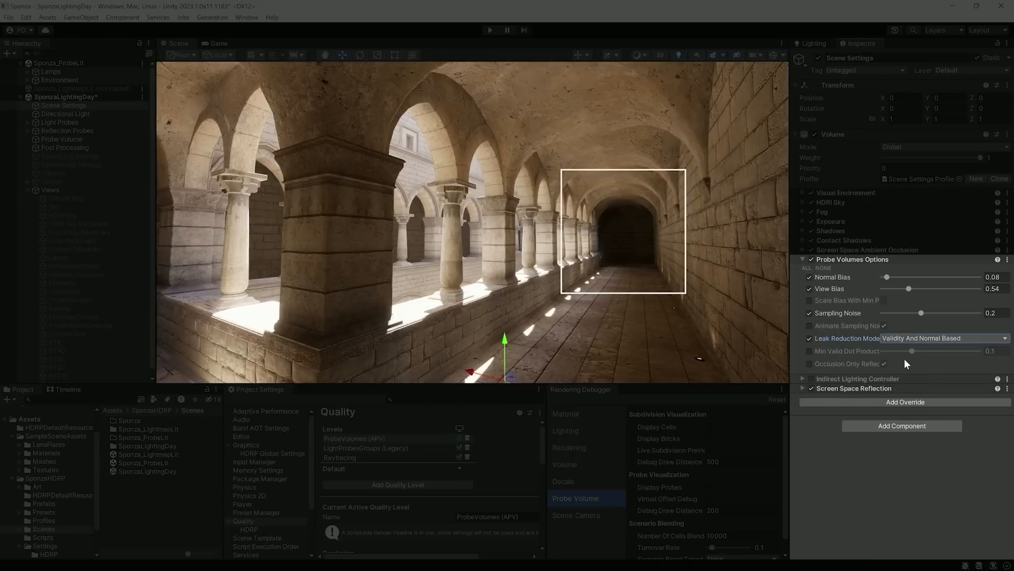
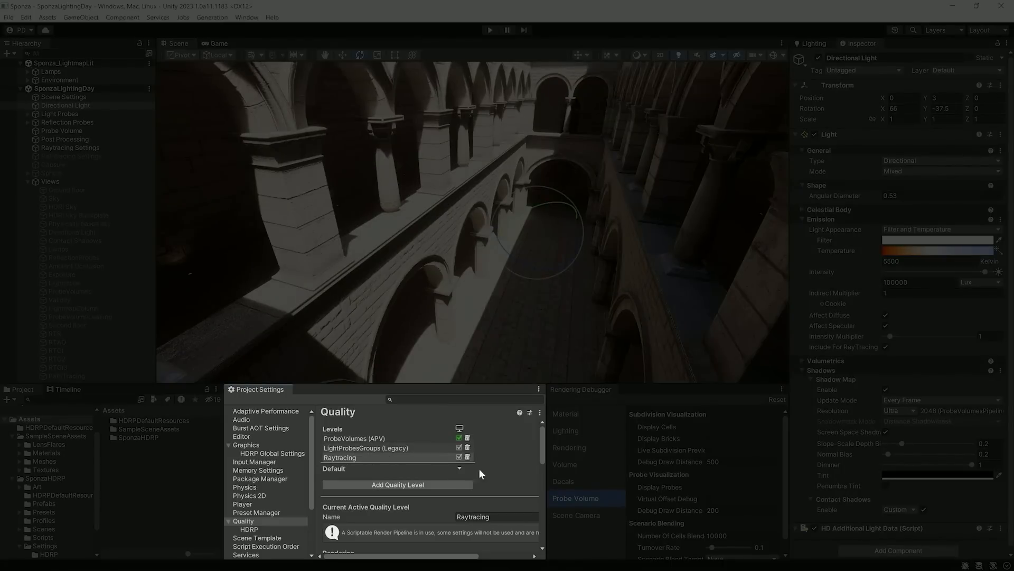
Open the Raytracing quality level's RTXPipelineAsset and review its Realtime Raytracing, lighting and shadow settings
scroll(480, 474, down, 3)
double_click(472, 500)
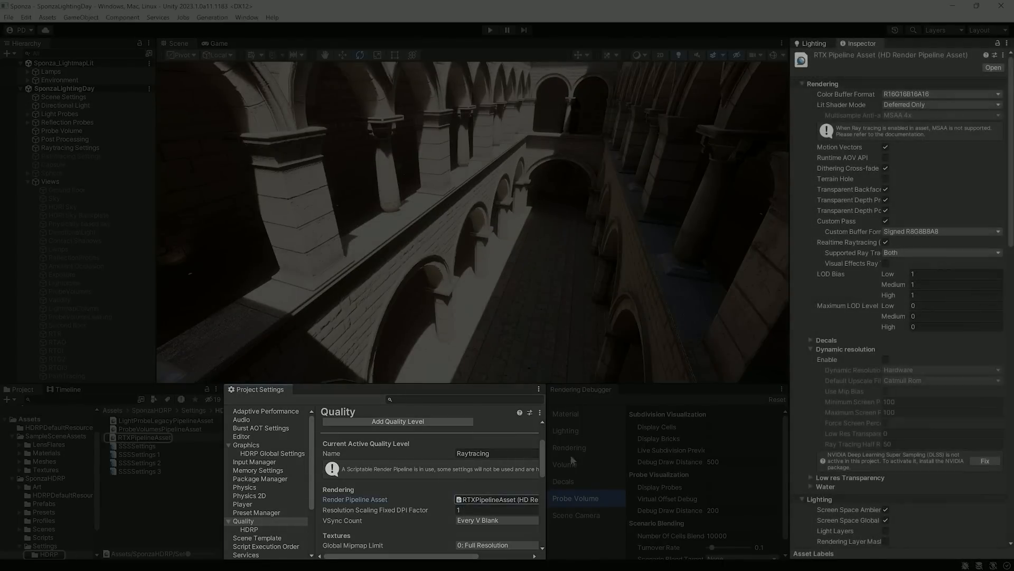
click(886, 243)
click(887, 224)
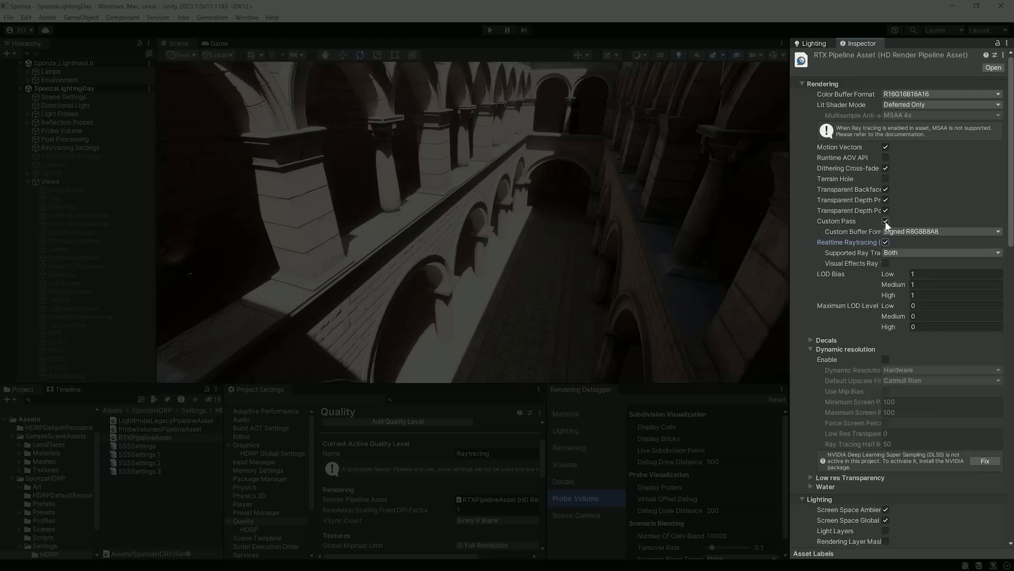
scroll(914, 342, down, 15)
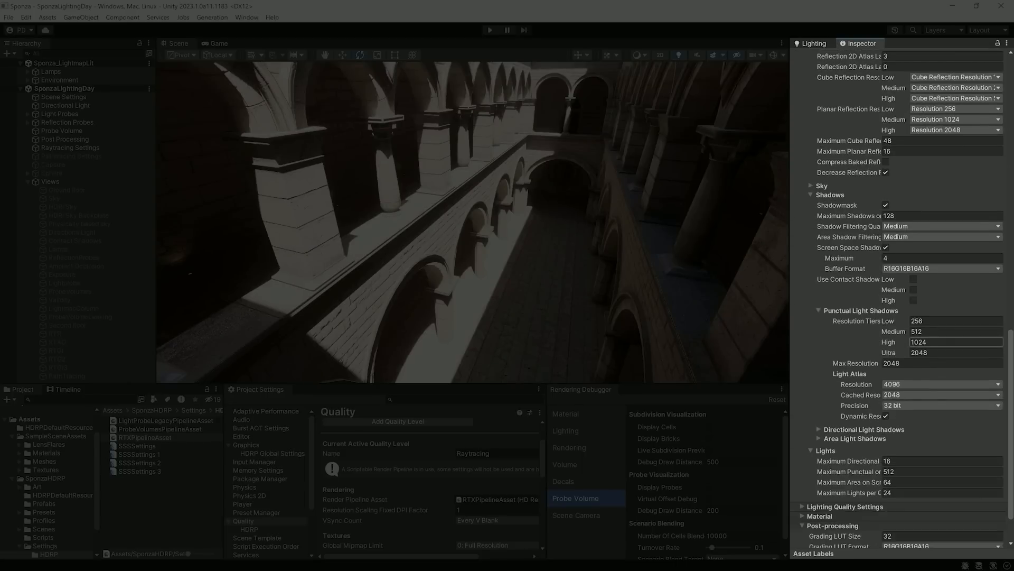
scroll(914, 296, down, 2)
click(898, 442)
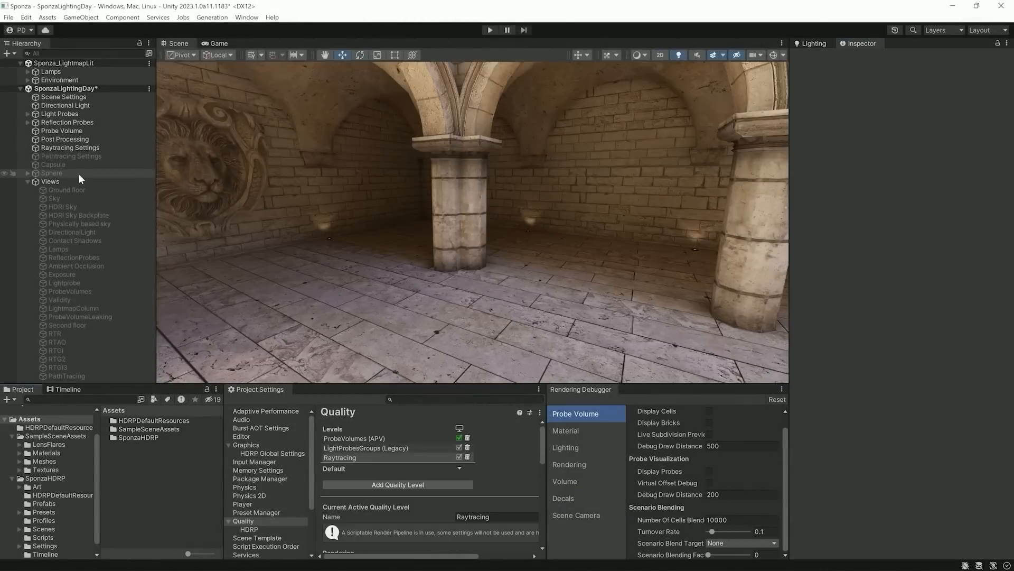
Activate the Sphere object and adjust the Directional Light's X rotation
click(73, 173)
key(alt+shift+a)
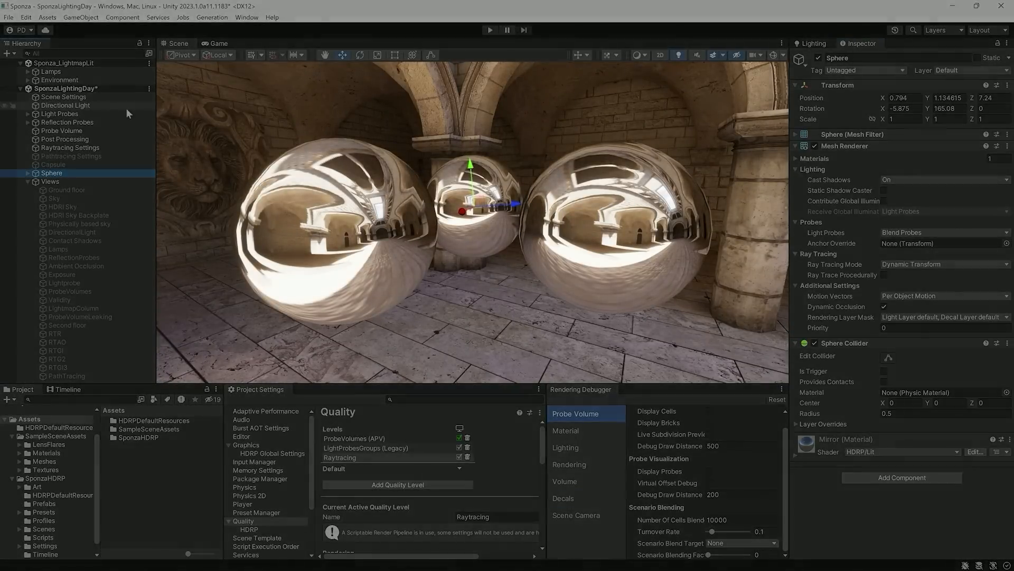
click(110, 106)
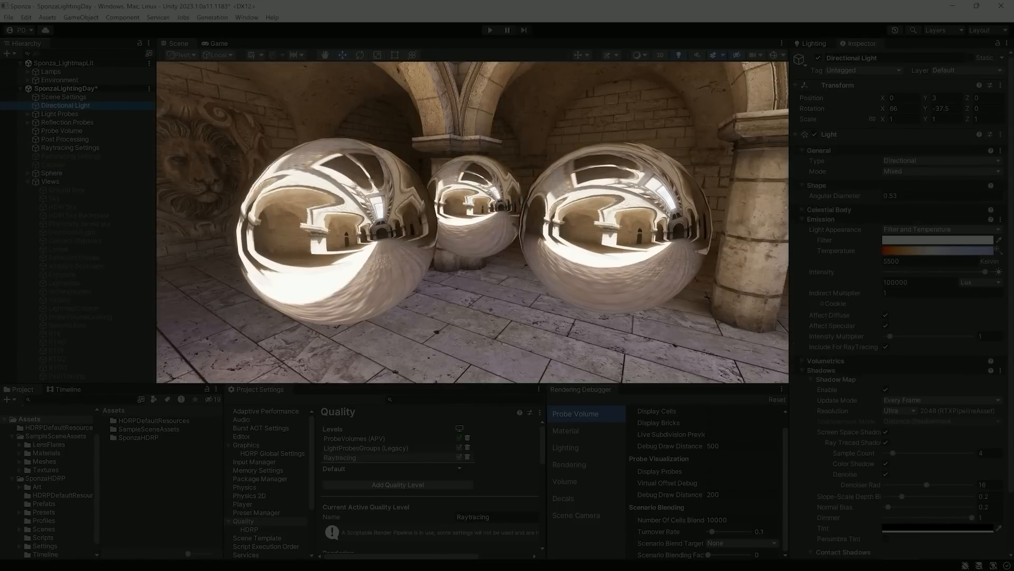
mouse_move(882, 108)
mouse_down()
mouse_move(1007, 108)
mouse_move(883, 108)
mouse_up()
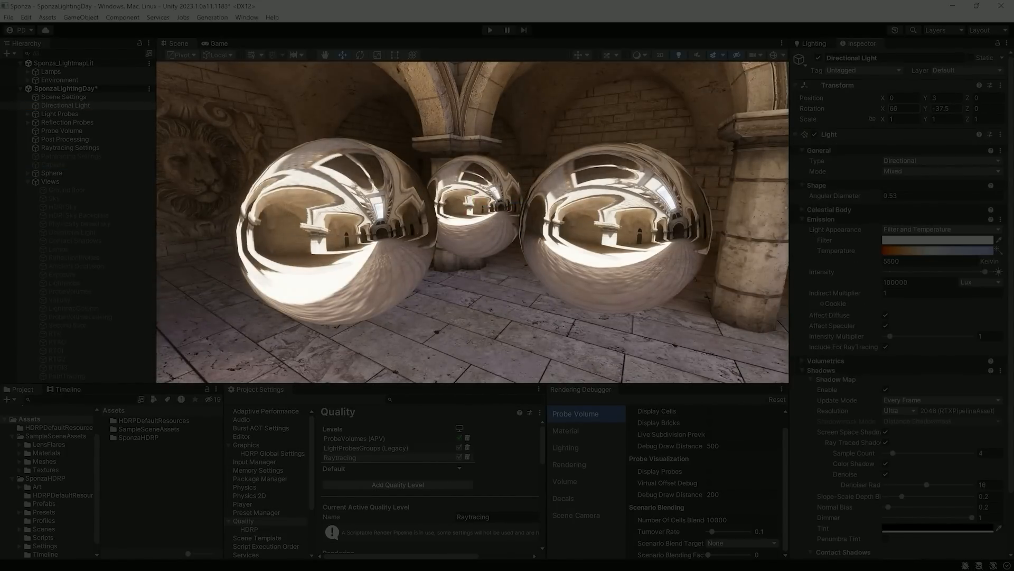
Lock the inspector on the Raytracing Settings volume and add a Screen Space Reflection override
click(102, 149)
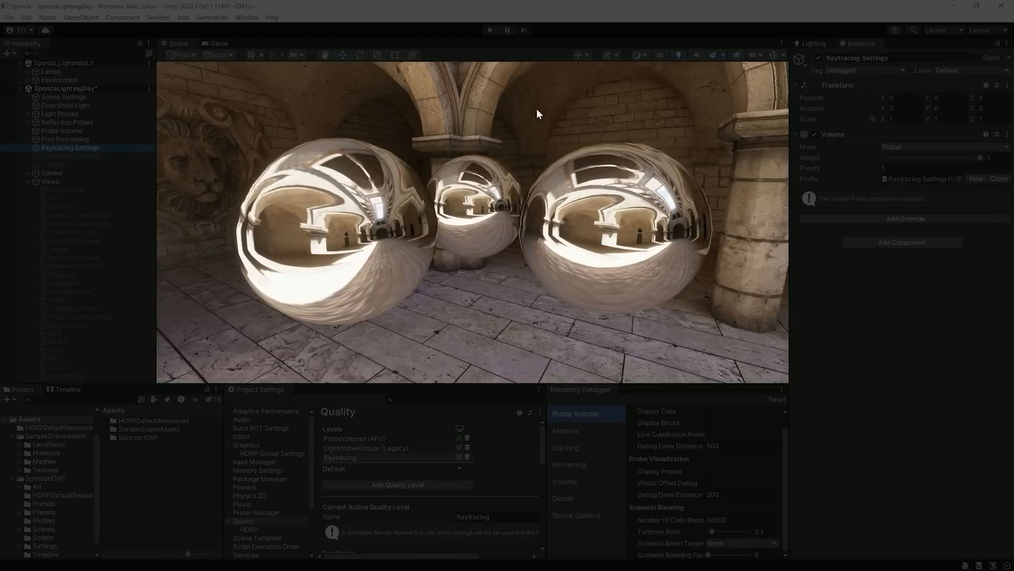
click(998, 44)
click(866, 219)
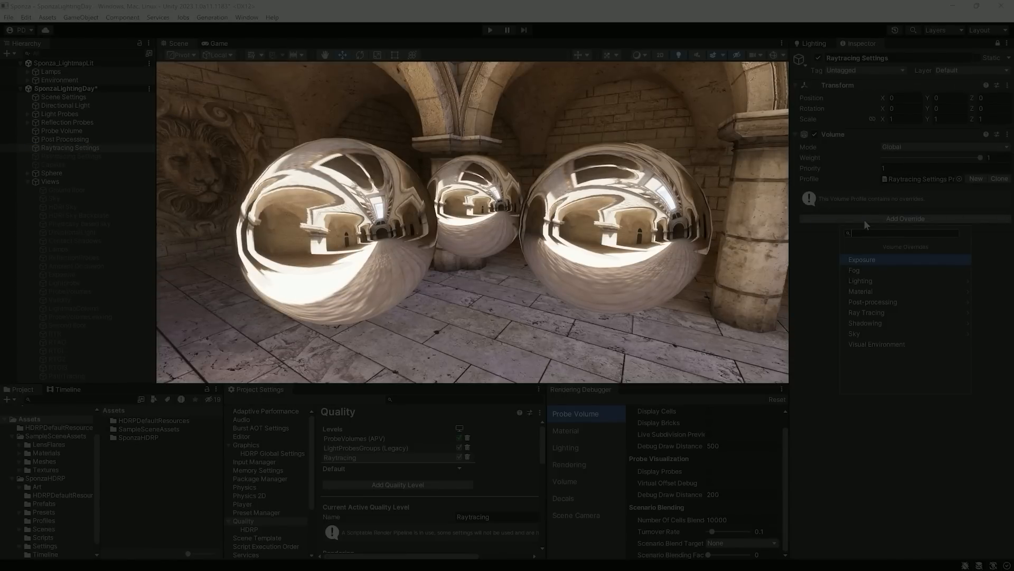
text(ref)
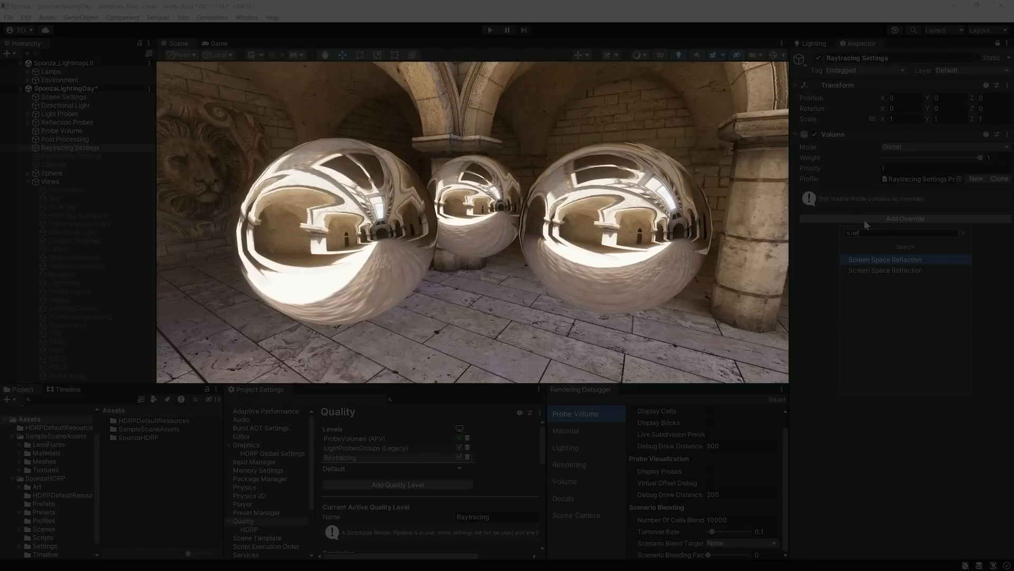
key(Return)
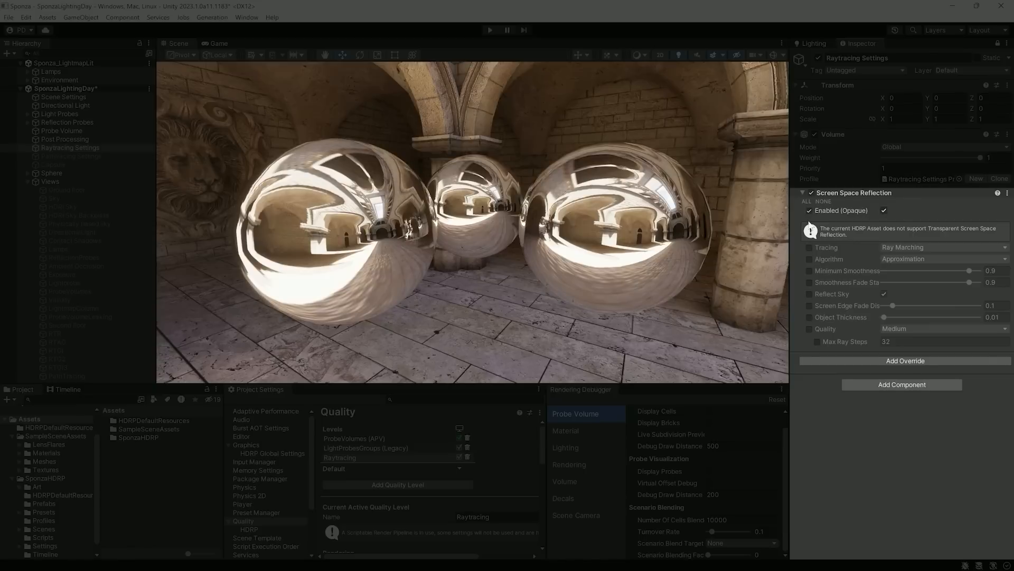
Enable the Tracing property of the Screen Space Reflection override and set it to Ray Tracing (Preview)
click(809, 246)
click(914, 247)
click(915, 270)
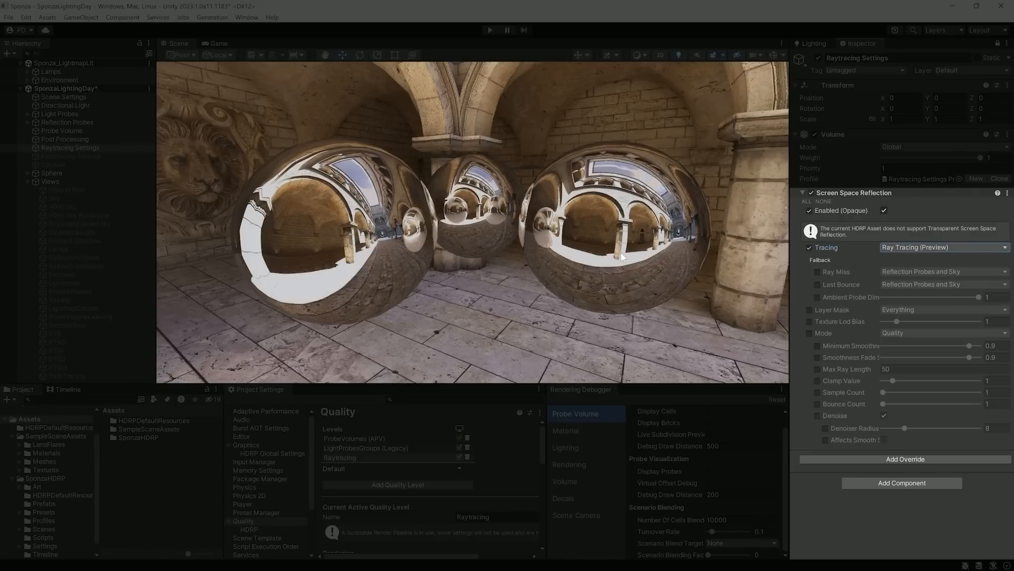
Add a Light Cluster (Preview) override to the Raytracing Settings volume and set its Camera Cluster Range to 25.8
click(849, 457)
text(clu)
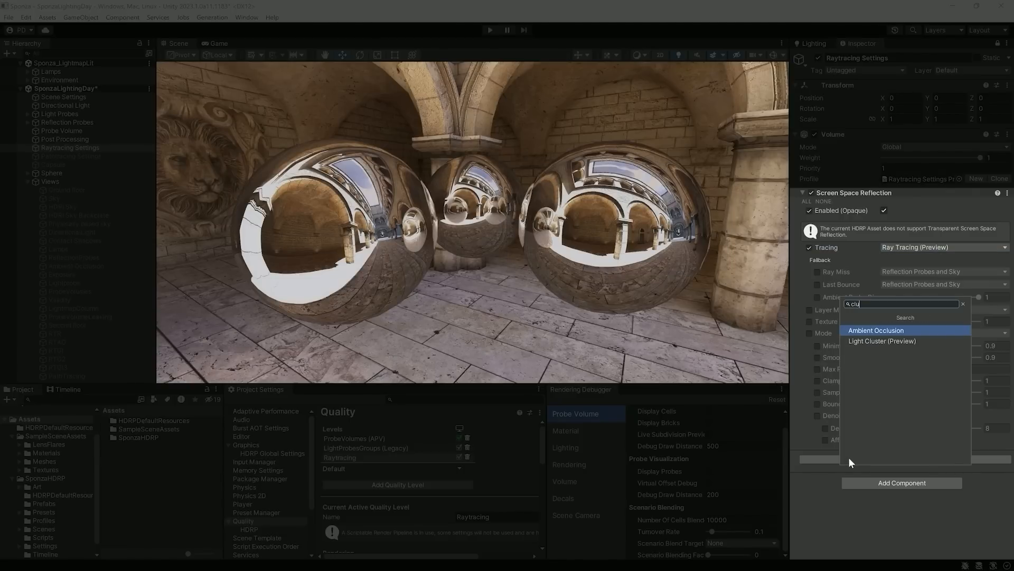
key(Return)
click(809, 472)
click(887, 472)
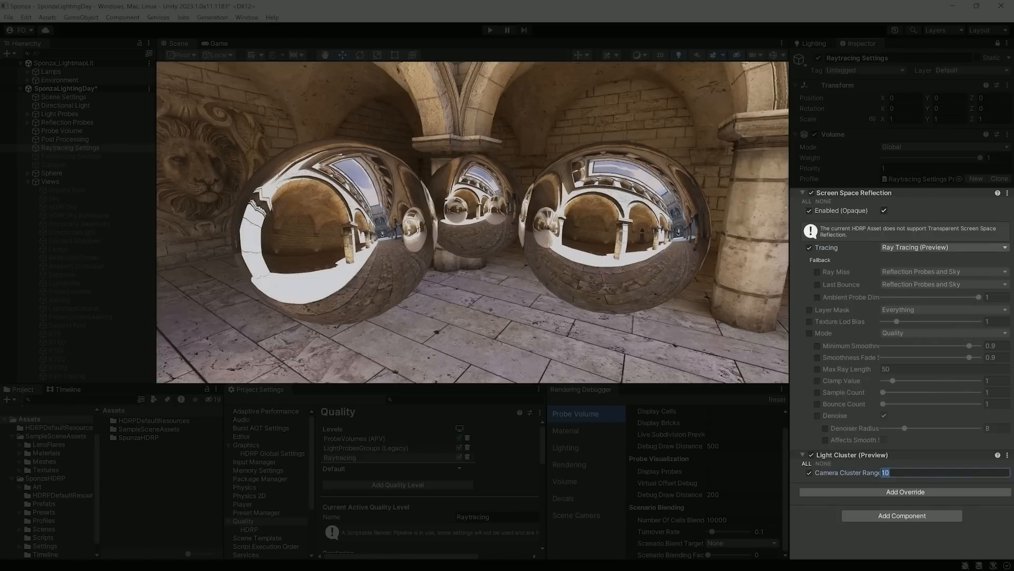
text(25.4)
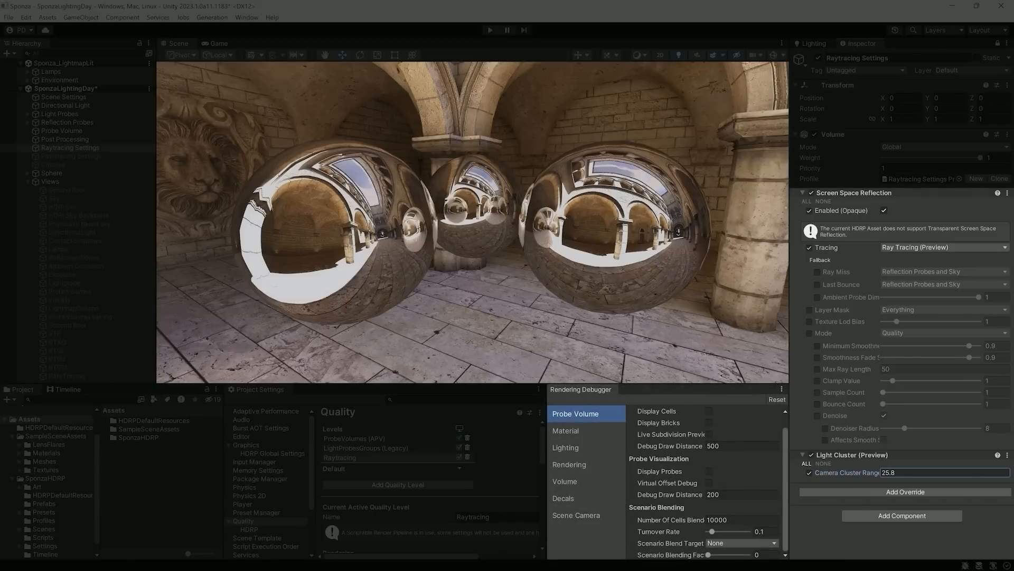
Display the LightCluster fullscreen debug mode in the Rendering Debugger's lighting options and examine the cluster coverage in the courtyard
click(571, 449)
scroll(702, 479, down, 5)
click(728, 529)
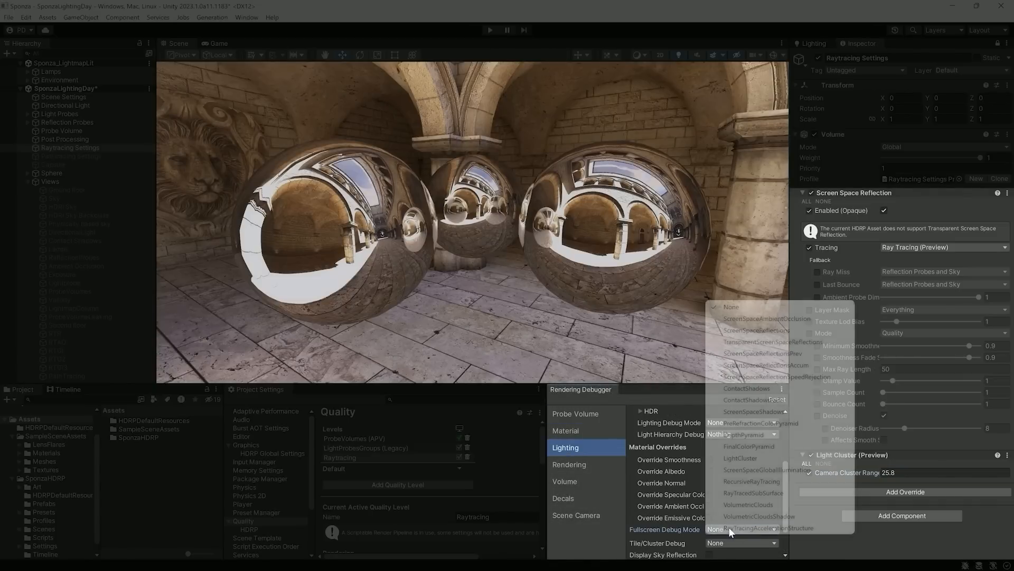
click(742, 458)
mouse_move(362, 278)
right_down()
mouse_move(370, 283)
mouse_move(359, 282)
right_up()
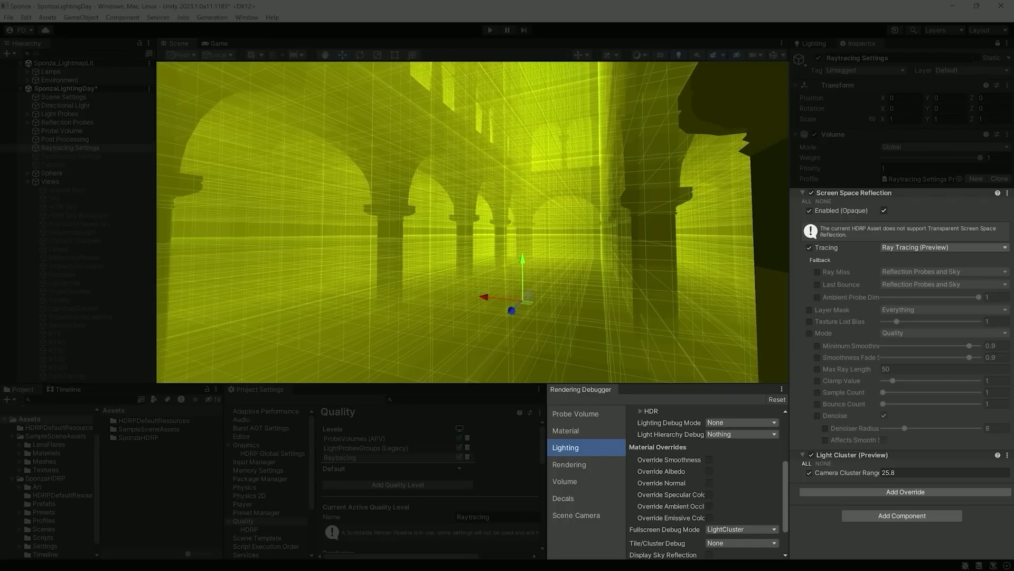
Reduce the Camera Cluster Range to 19.84 and reset the Rendering Debugger
drag(845, 472, 813, 460)
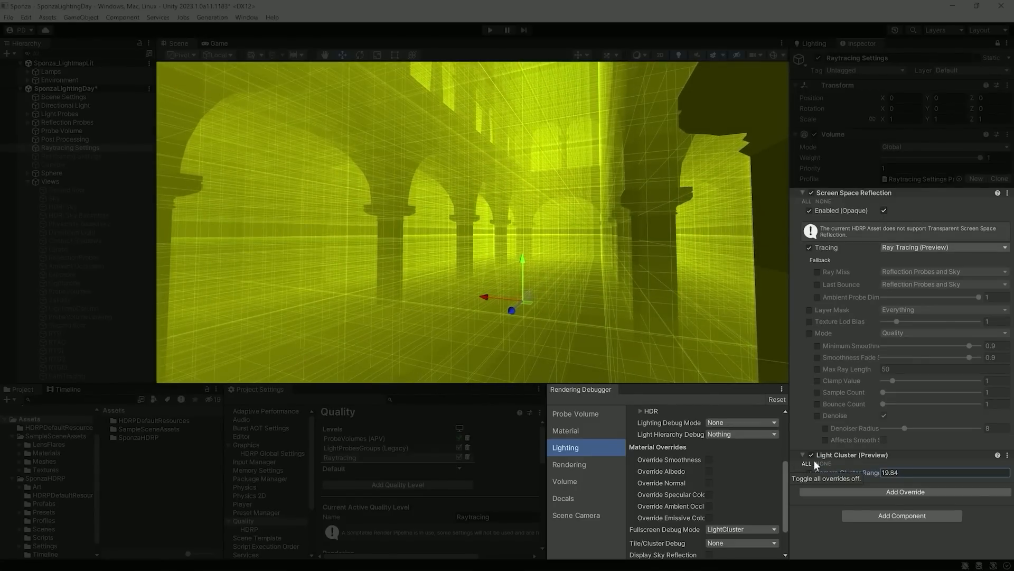
click(777, 399)
click(61, 335)
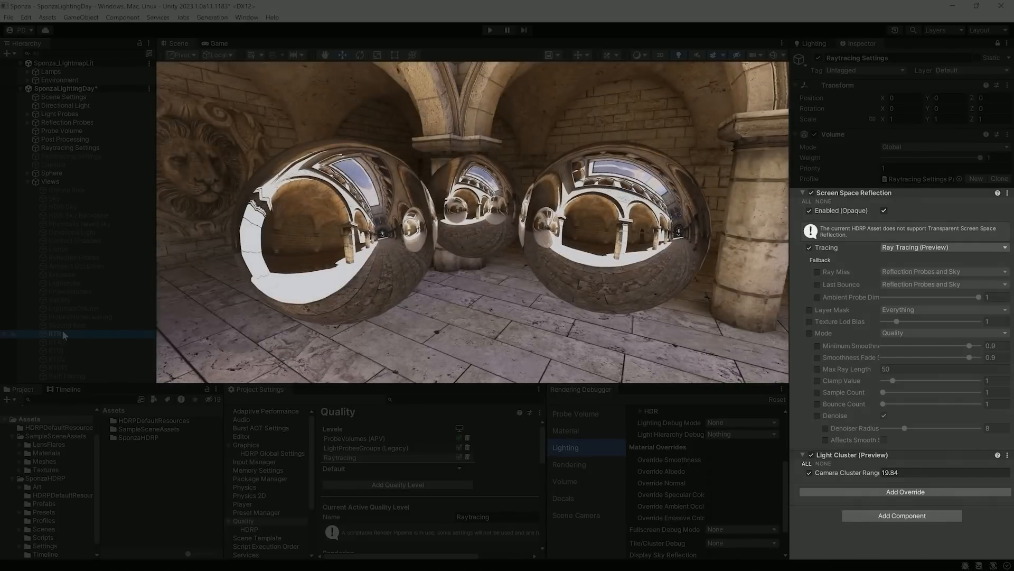
Add a Ray Tracing Settings (Preview) override and enable Extend Shadow Culling
click(891, 492)
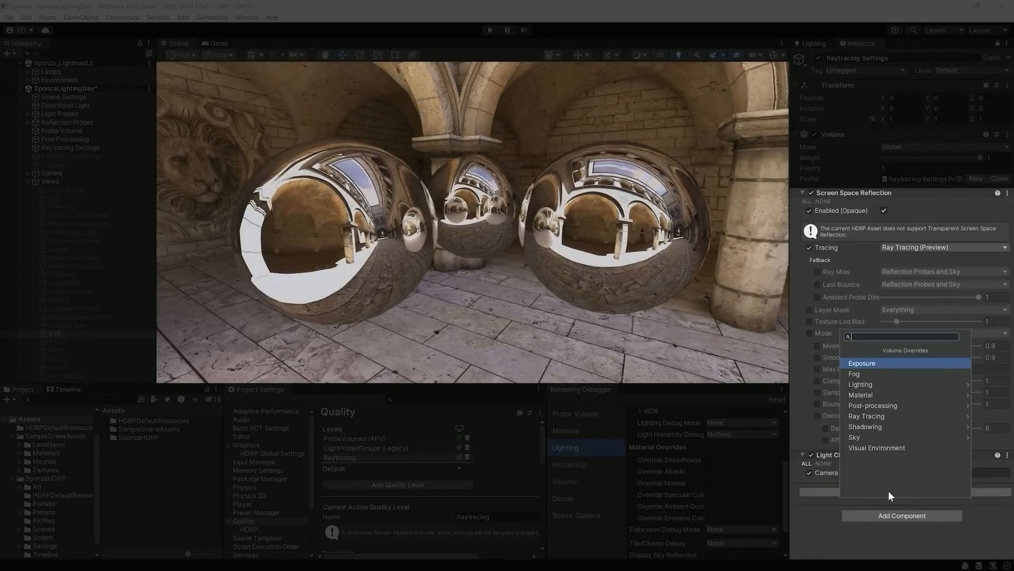
text(ray)
key(Return)
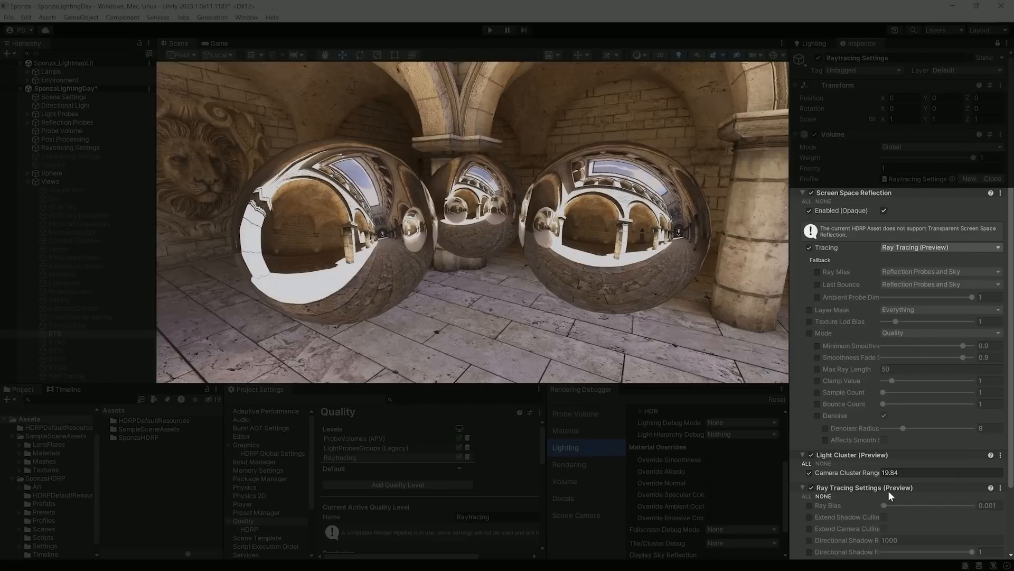
scroll(882, 491, down, 3)
click(809, 443)
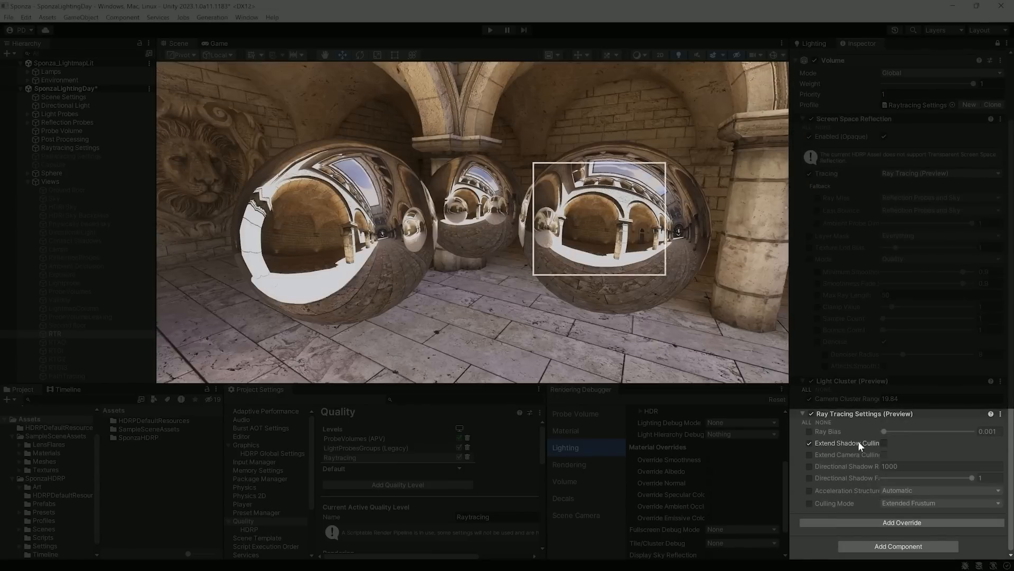
click(884, 444)
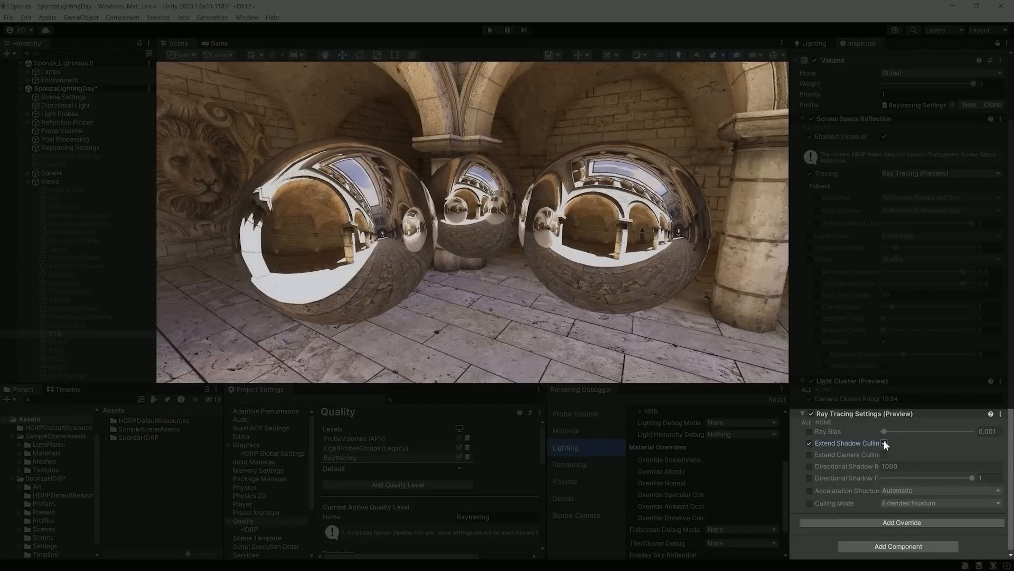
Override the directional shadow fallback in the Ray Tracing Settings and set it to 0
click(810, 478)
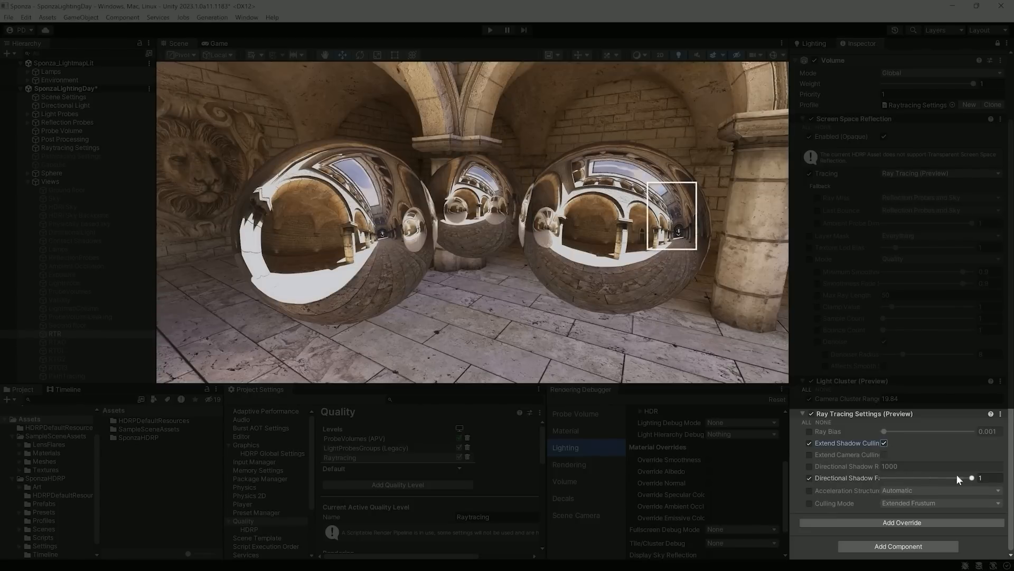
click(969, 478)
drag(952, 477, 883, 478)
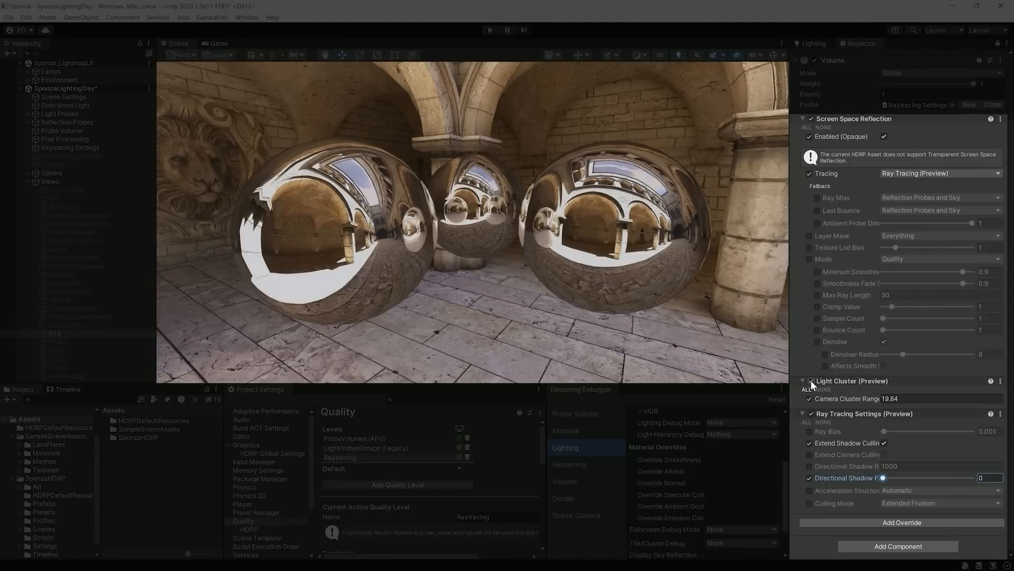
Override the Screen Space Reflection's Clamp Value with 10 and its Mode with Quality
click(817, 306)
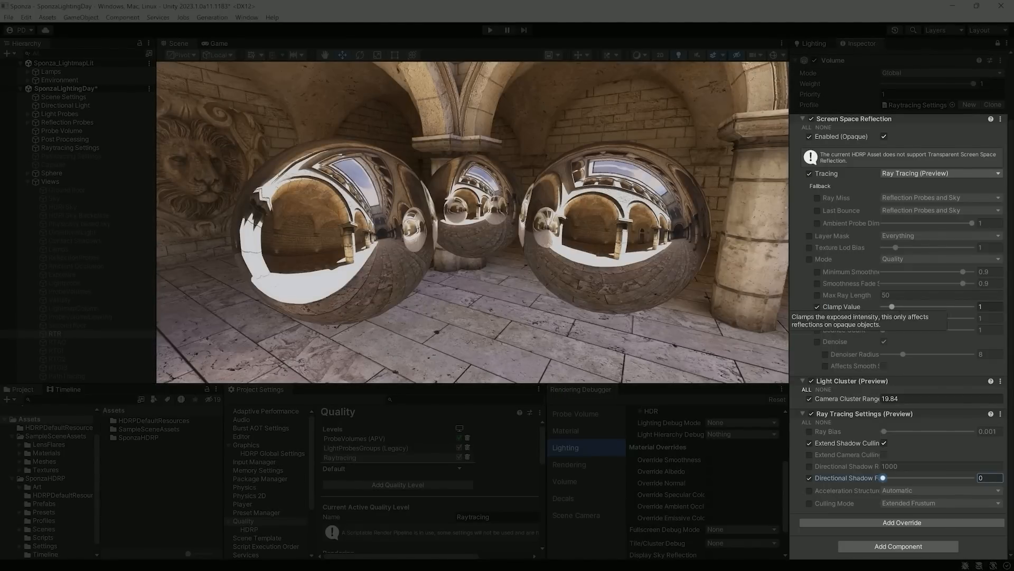
click(892, 307)
drag(892, 307, 1010, 316)
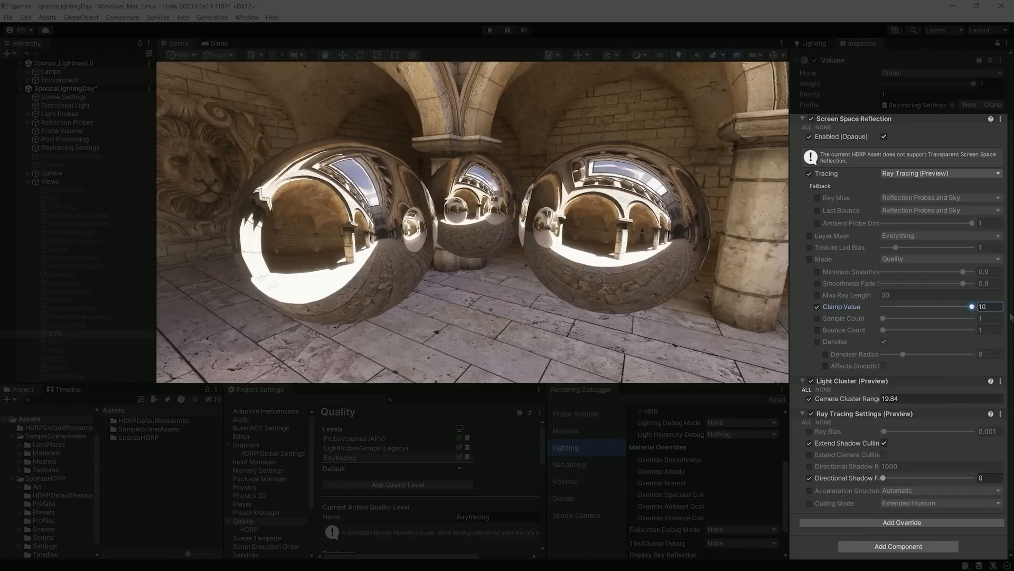
click(809, 258)
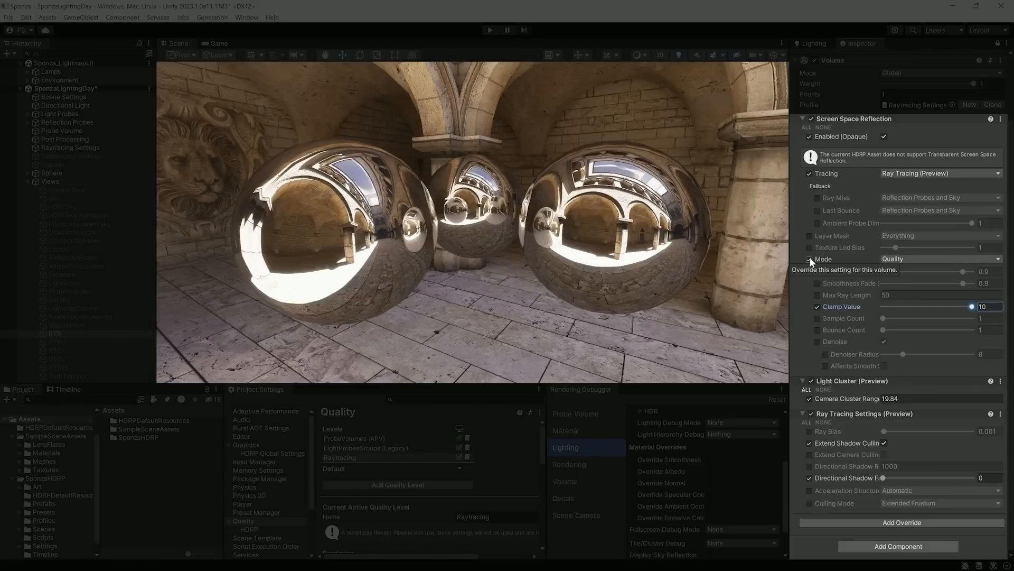
click(916, 261)
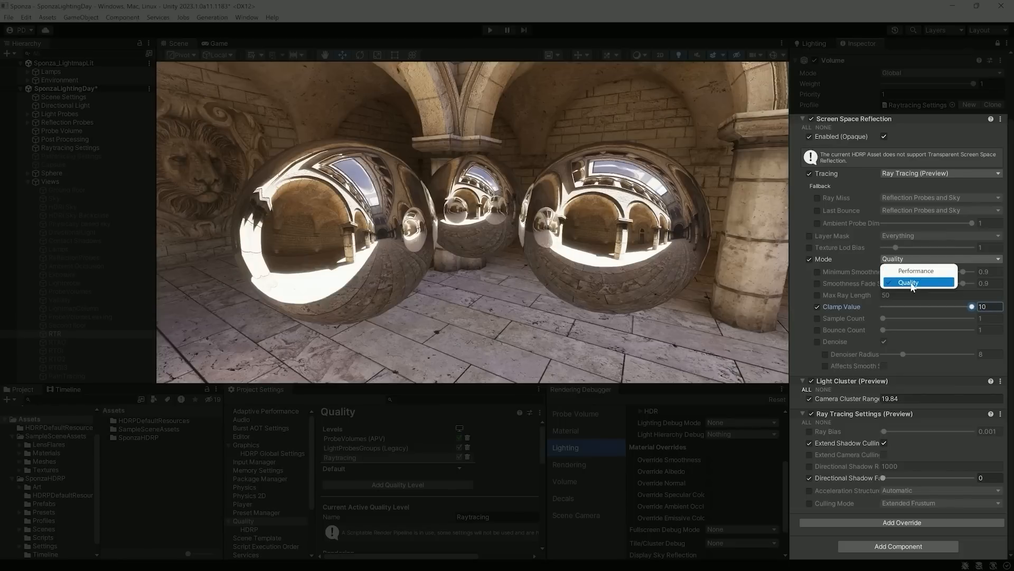
click(911, 283)
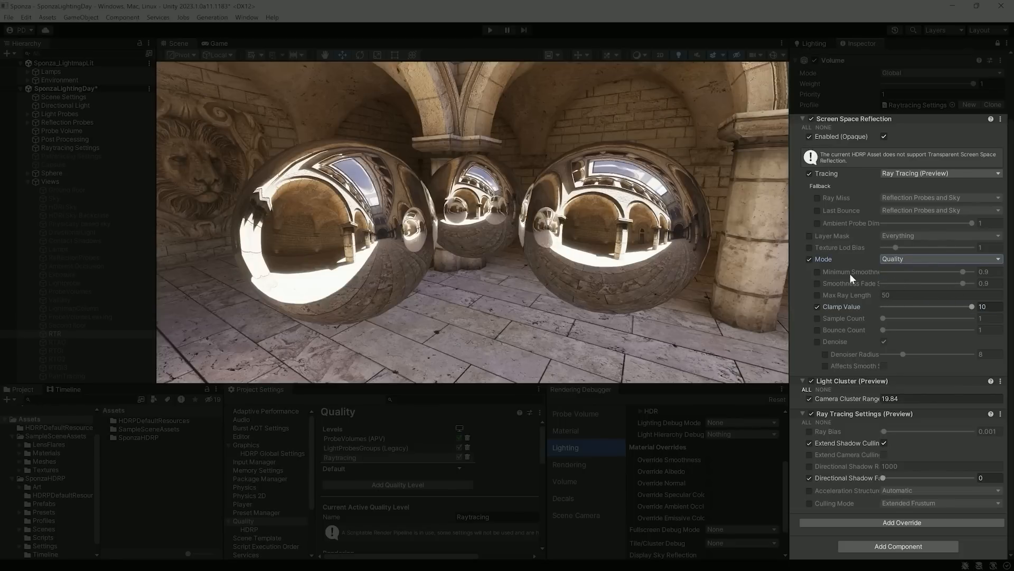
Override the reflection's Minimum Smoothness and Smoothness Fade Start, setting both to 0.11
click(818, 272)
drag(948, 271, 892, 273)
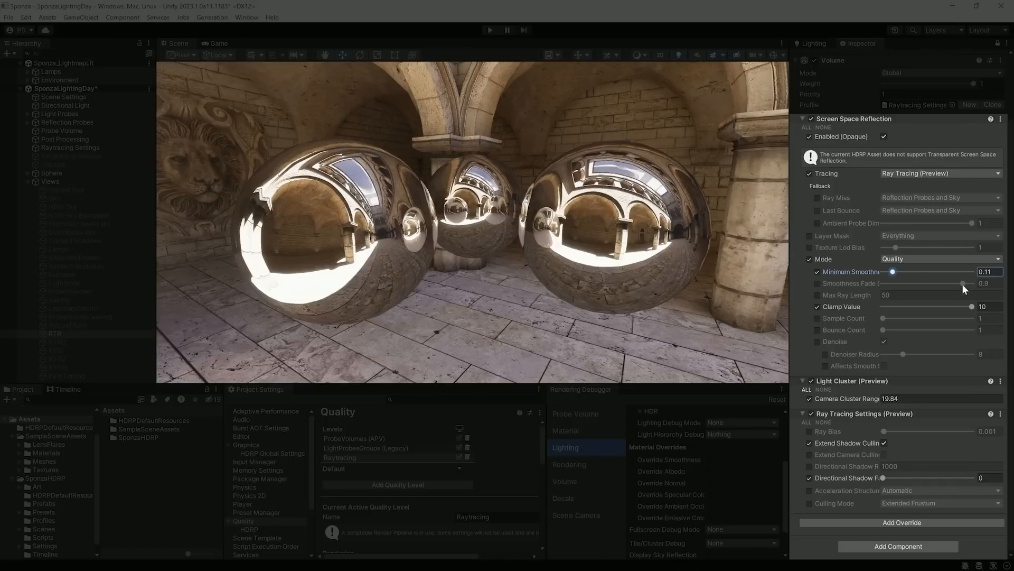
click(817, 284)
drag(964, 284, 893, 286)
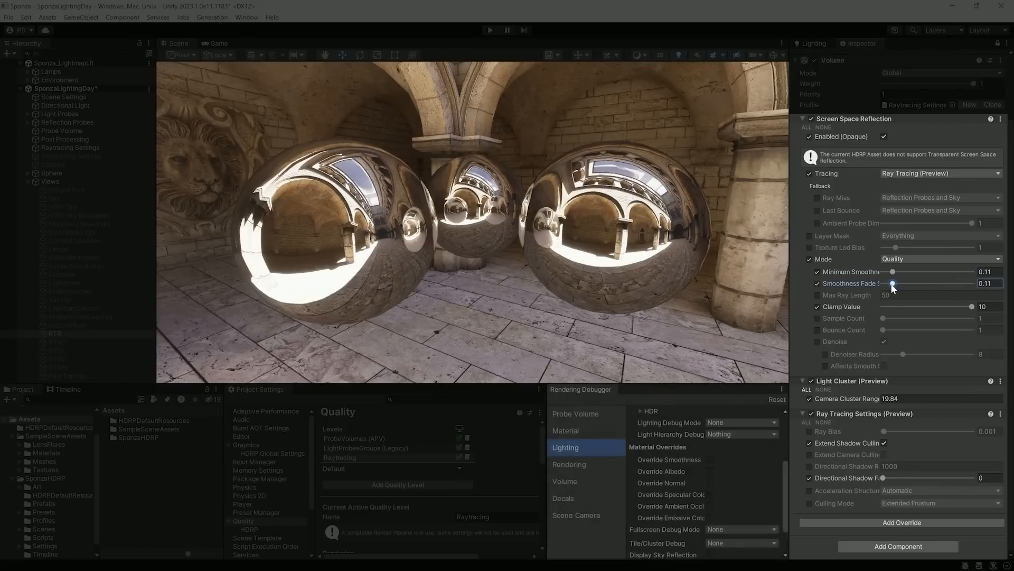
Raise the Minimum Smoothness to 0.734 while viewing the ScreenSpaceReflections fullscreen debug mode, and reset the Rendering Debugger
click(726, 528)
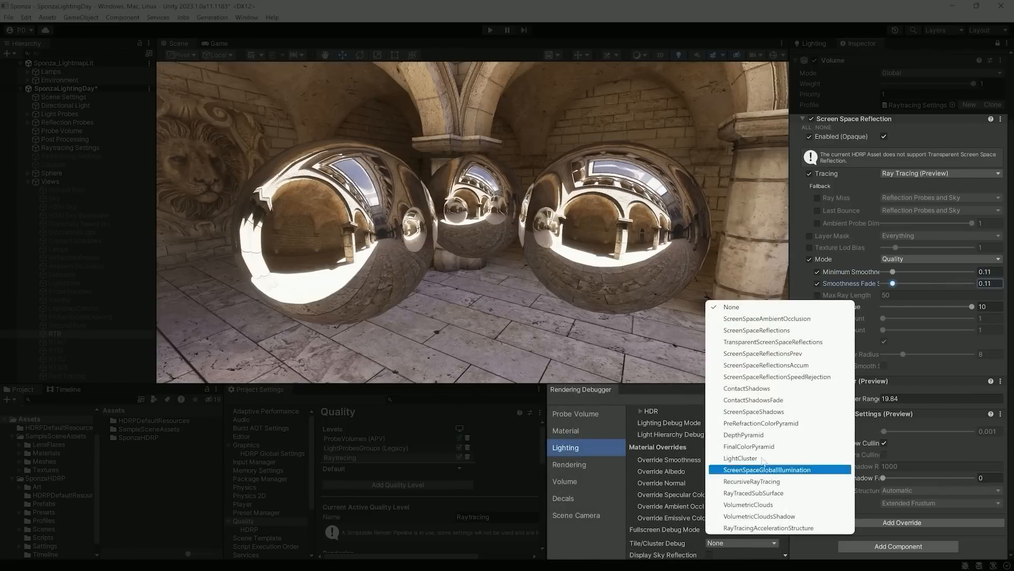
click(778, 332)
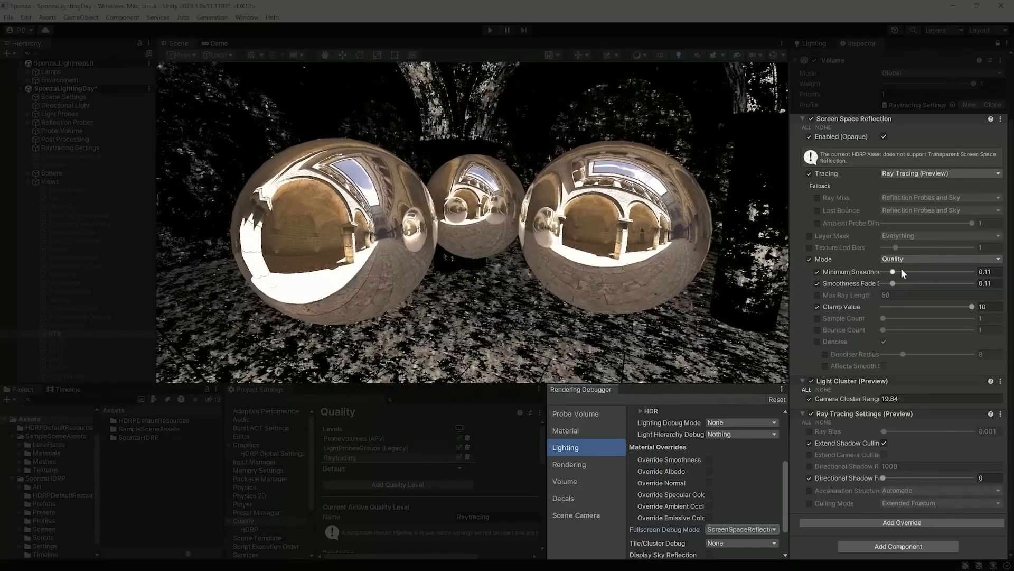
mouse_move(893, 271)
mouse_down()
mouse_move(924, 268)
mouse_move(881, 271)
mouse_move(949, 289)
mouse_up()
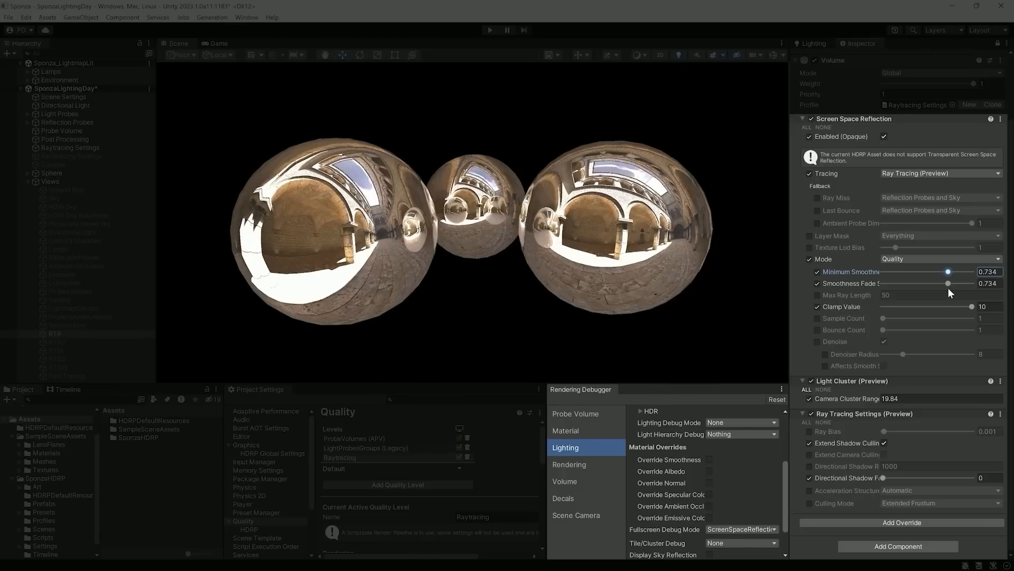
click(774, 399)
Override the reflection's Max Ray Length, trying 6.5 and 16.6 before setting it to 28.2
click(818, 295)
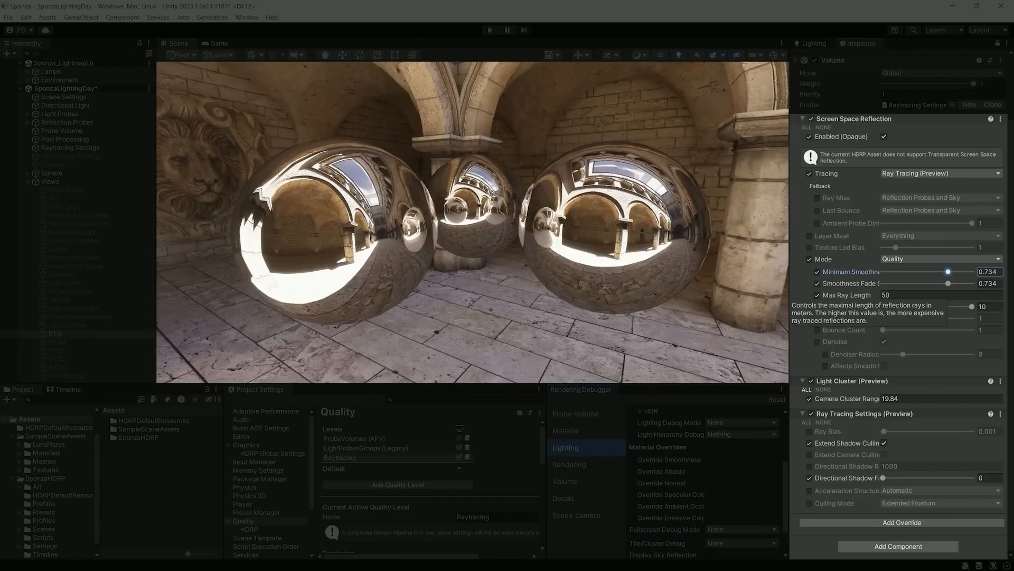
click(893, 295)
text(2.9)
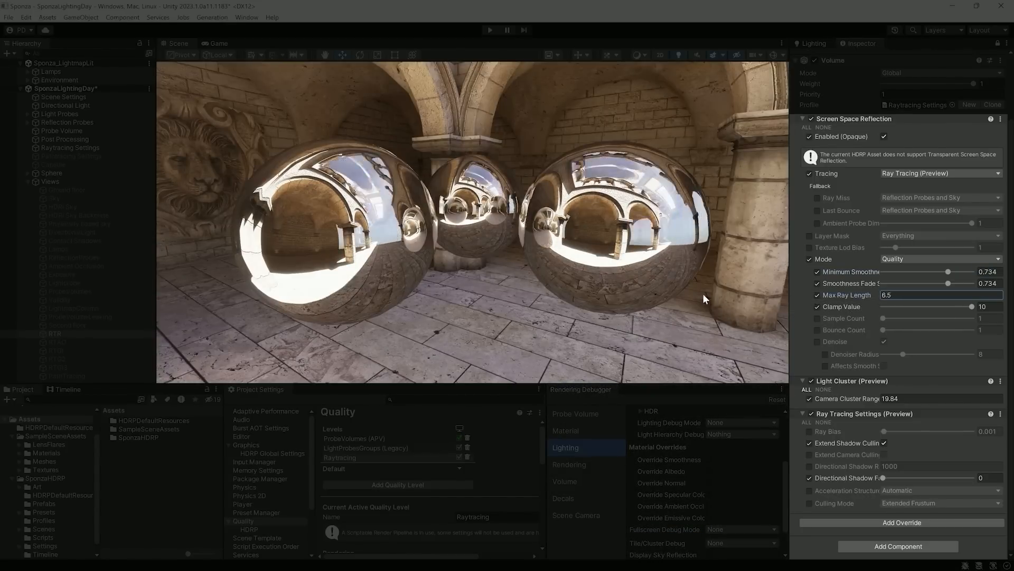
key(BackSpace)
key(BackSpace)
key(BackSpace)
text(8.1)
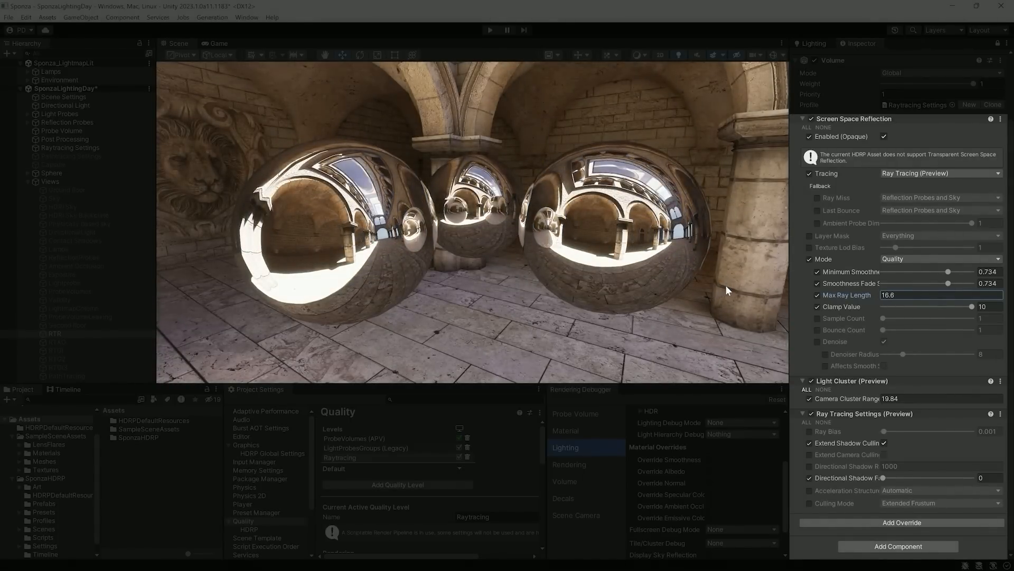
key(BackSpace)
key(BackSpace)
key(BackSpace)
text(21)
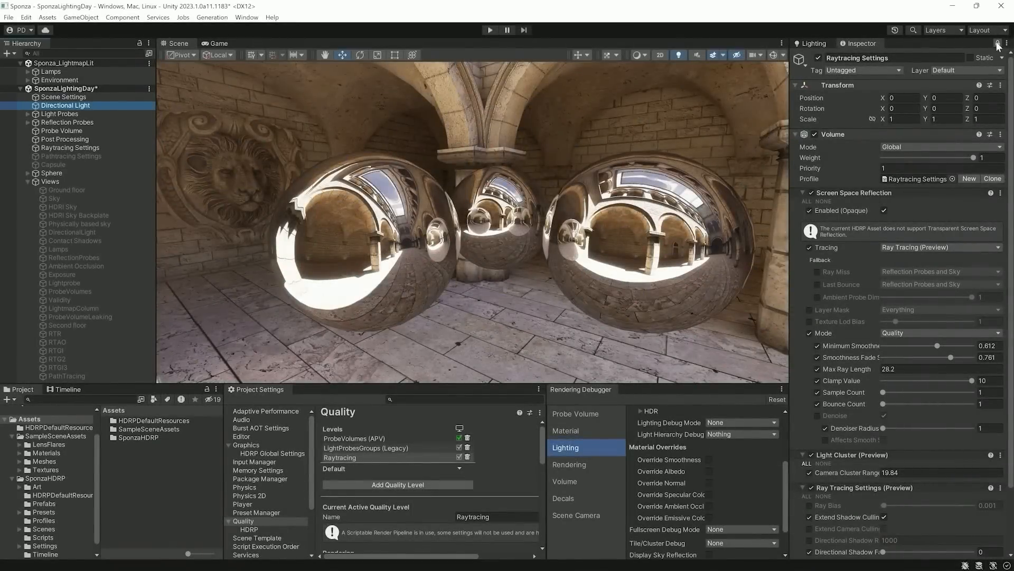
Unlock the inspector and set the Directional Light's X rotation to 103.7
drag(883, 108, 996, 97)
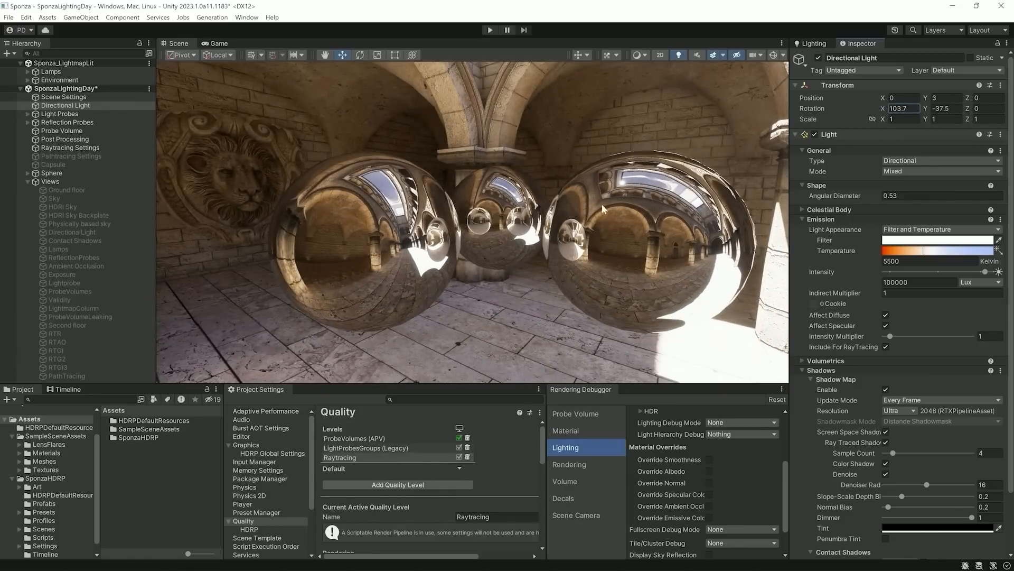
key(s)
right_drag(602, 208, 390, 289)
key(a)
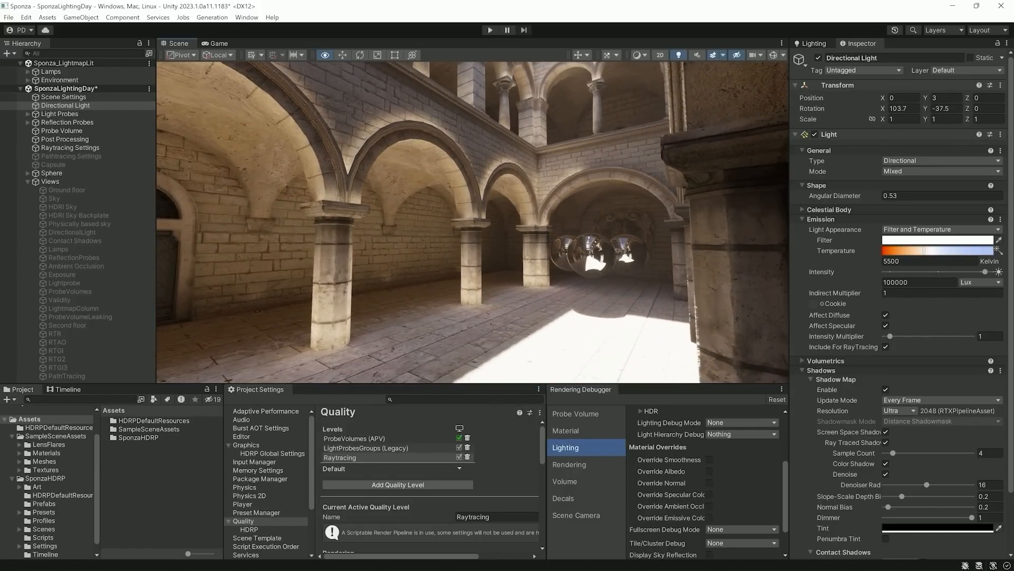
Add a Screen Space Global Illumination override to the Raytracing Settings volume and enable it
click(841, 230)
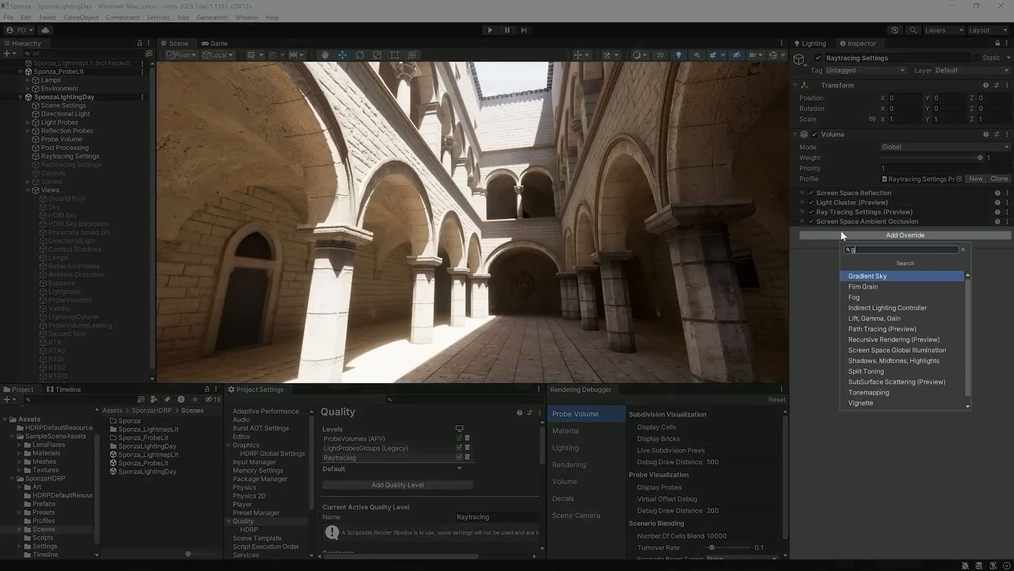
text(global)
key(Return)
click(884, 248)
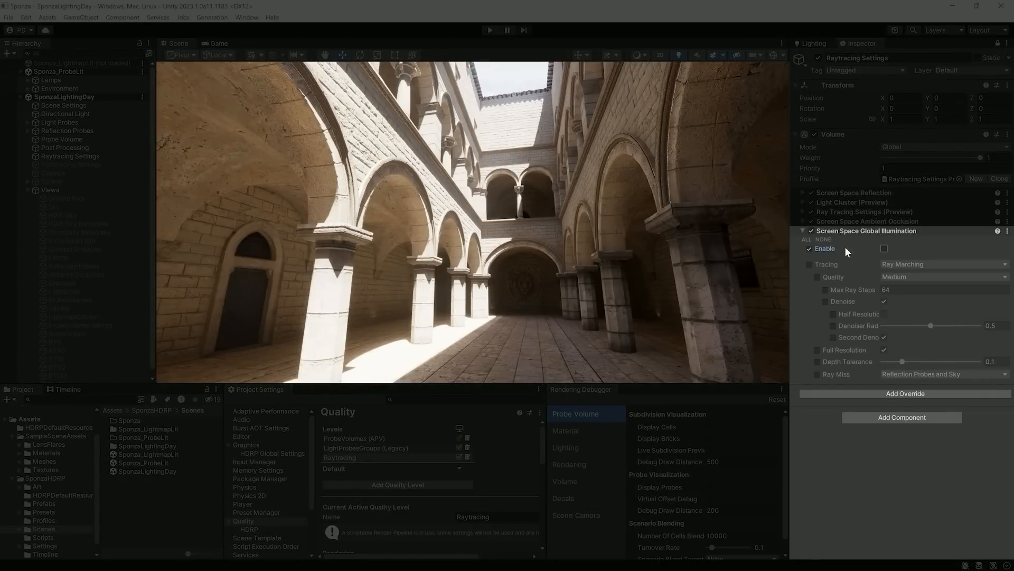
Set the global illumination's Tracing to Ray Tracing (Preview) and its Clamp Value to 10
click(809, 264)
click(922, 265)
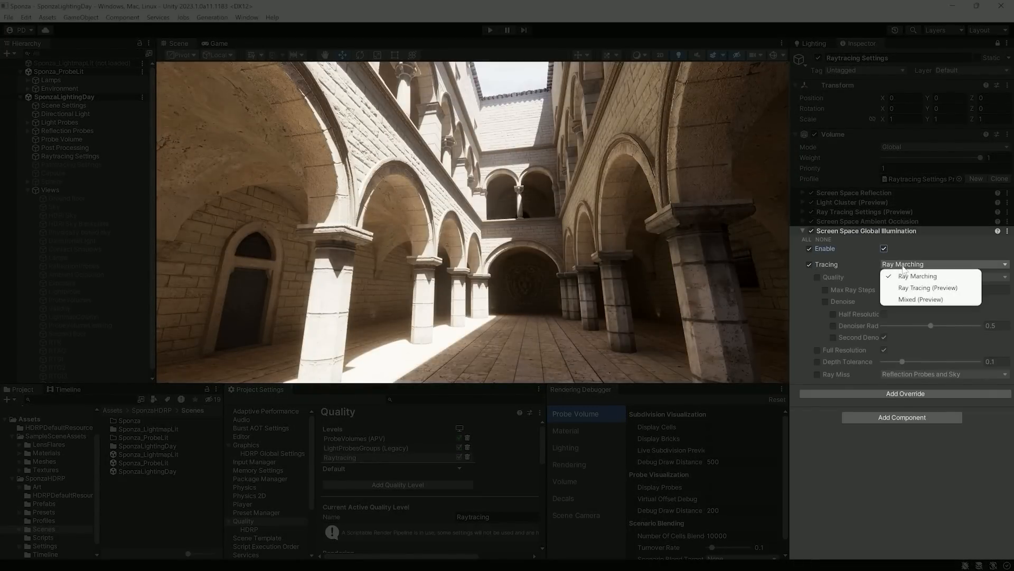
click(922, 287)
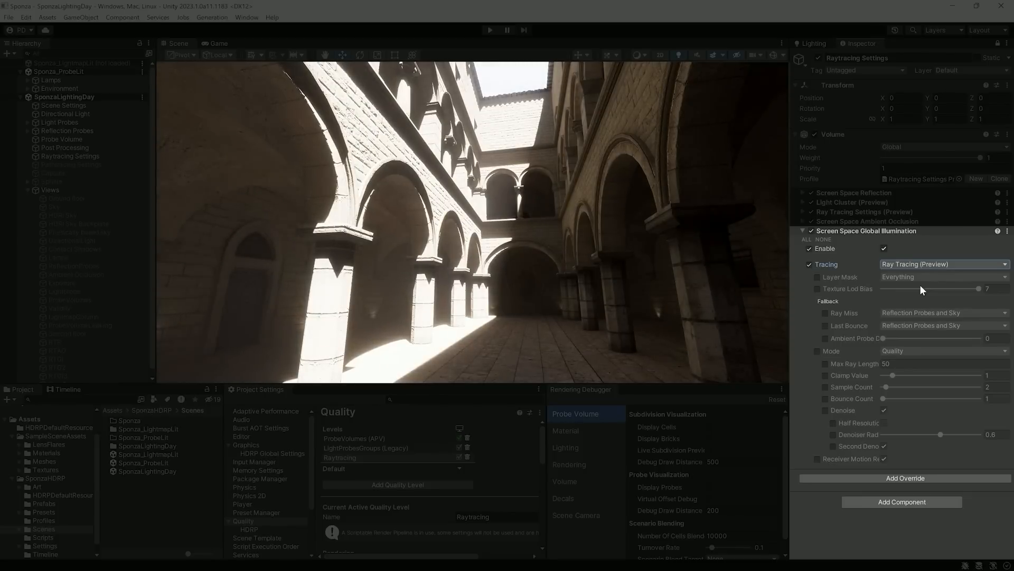
click(825, 375)
drag(893, 376, 987, 376)
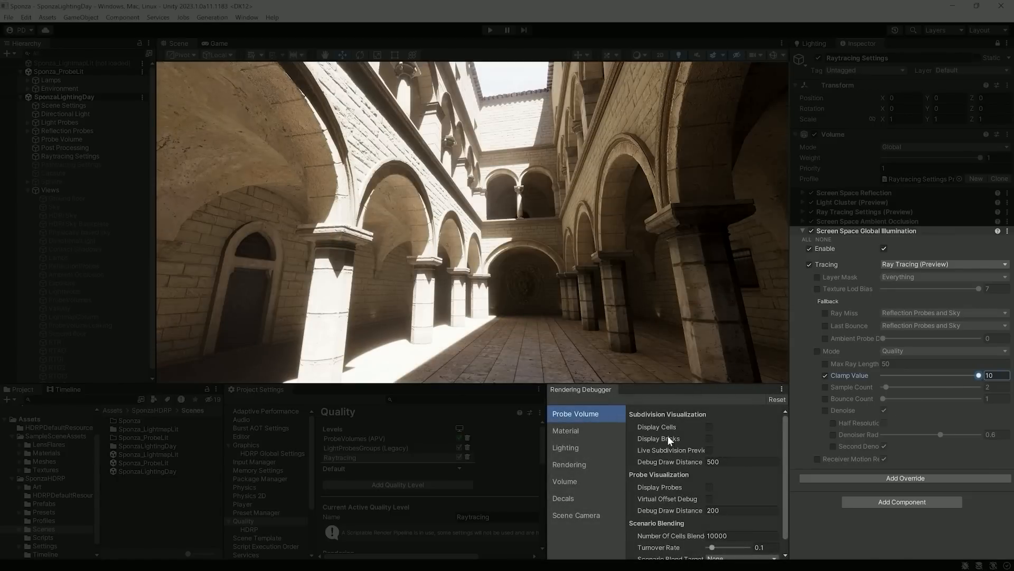
Display the ScreenSpaceGlobalIllumination buffer as the fullscreen debug mode in the Rendering Debugger's lighting settings
click(571, 448)
scroll(735, 472, down, 8)
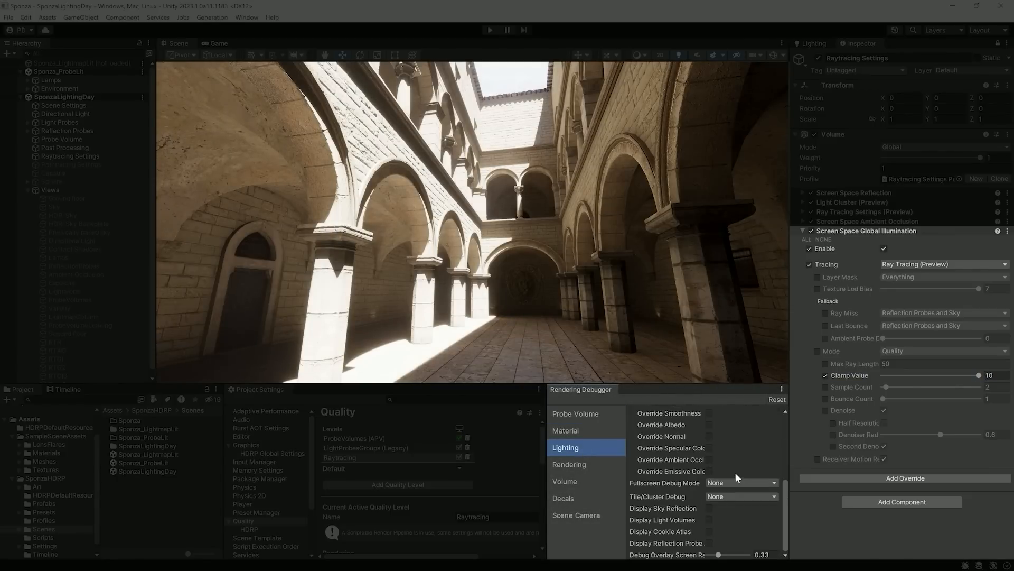
click(738, 482)
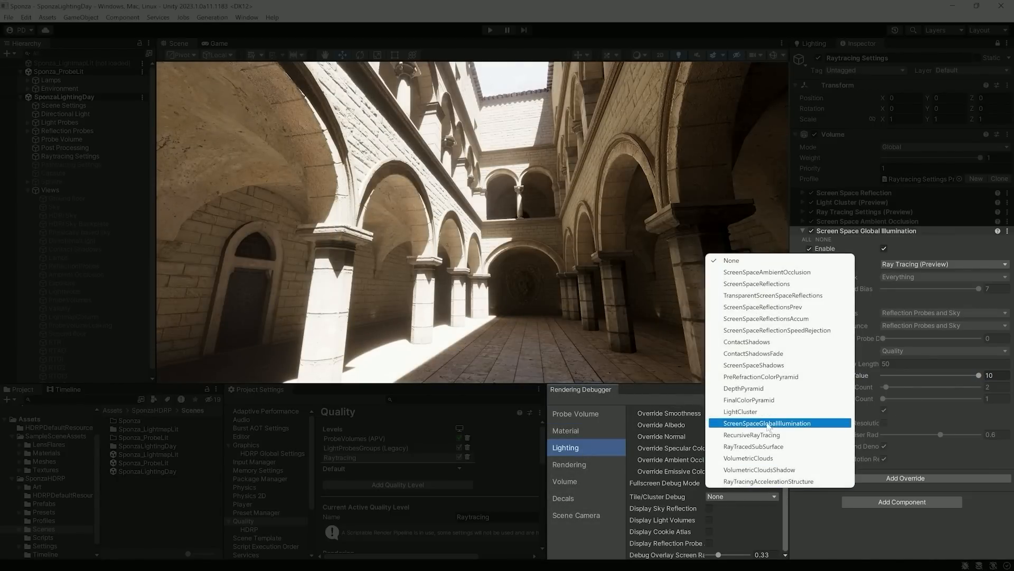
click(766, 421)
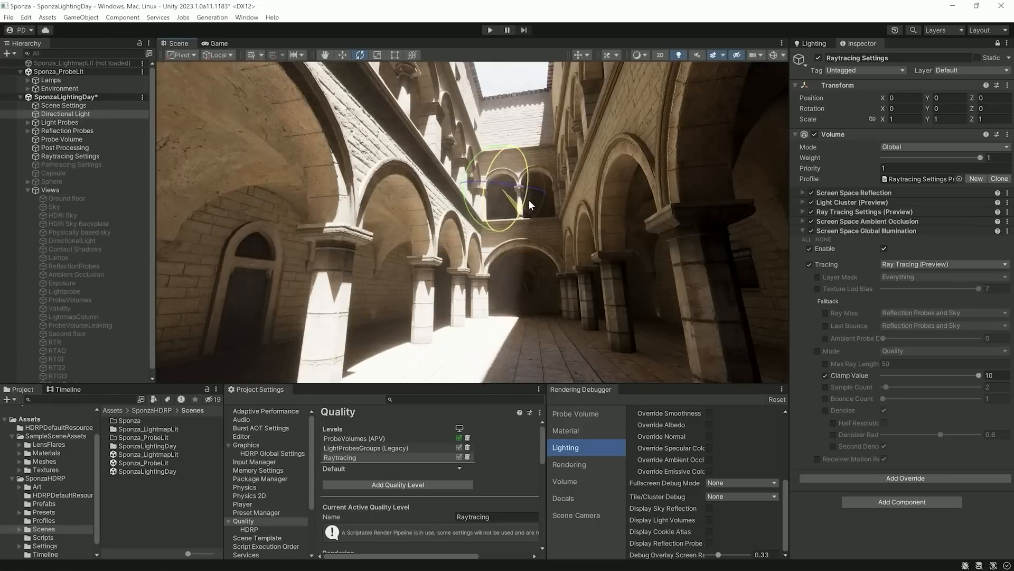
Rotate the Directional Light to several sun angles in the courtyard and arcade, ending with sunlight entering between the courtyard's left columns
drag(528, 198, 509, 241)
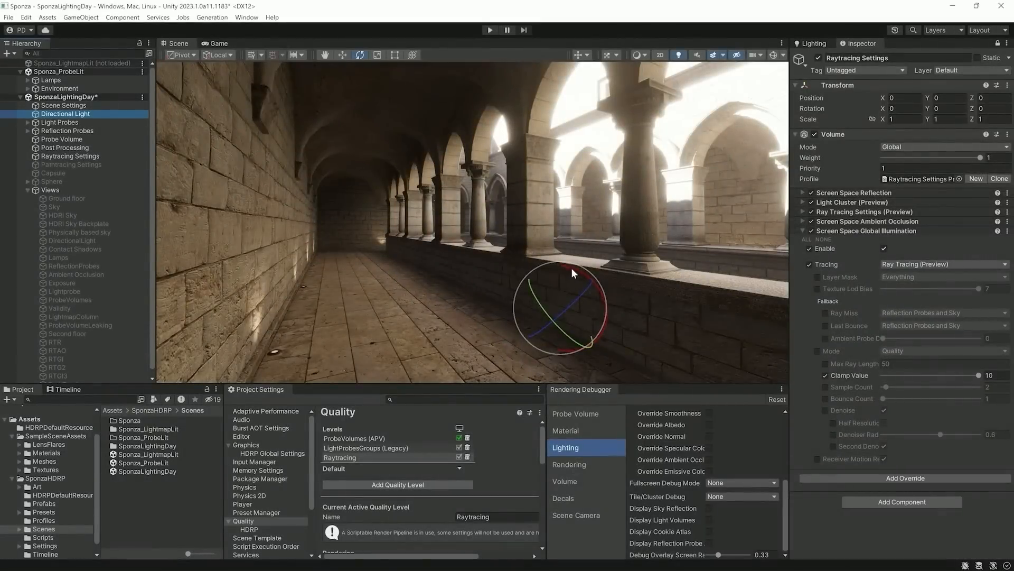
drag(571, 268, 683, 314)
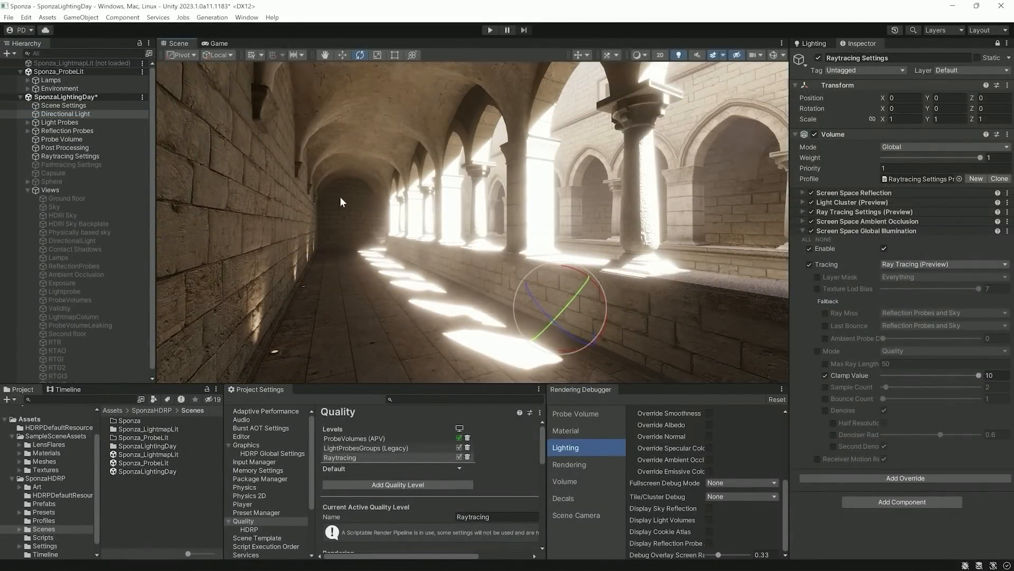
drag(585, 278, 629, 301)
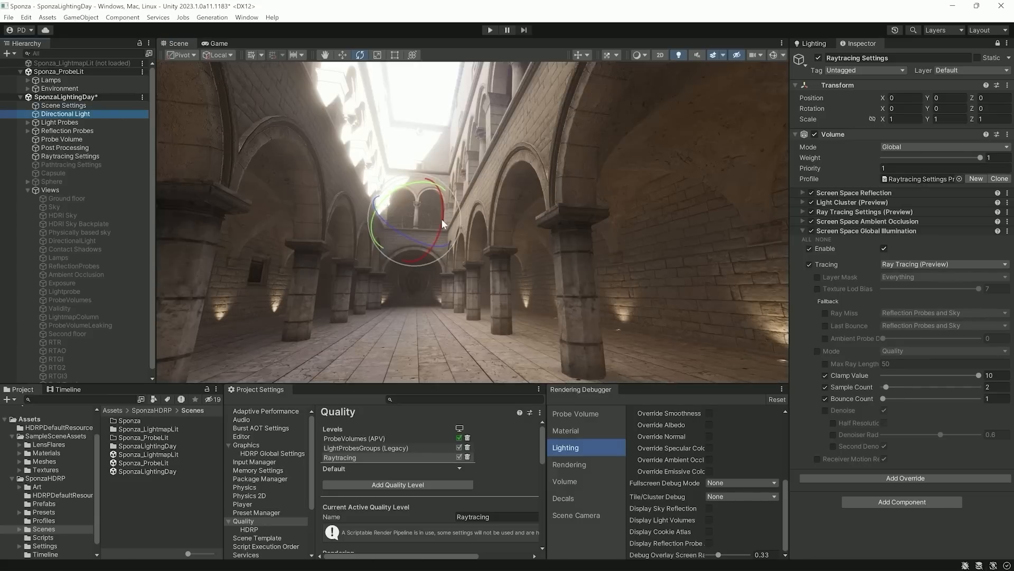
drag(442, 218, 452, 201)
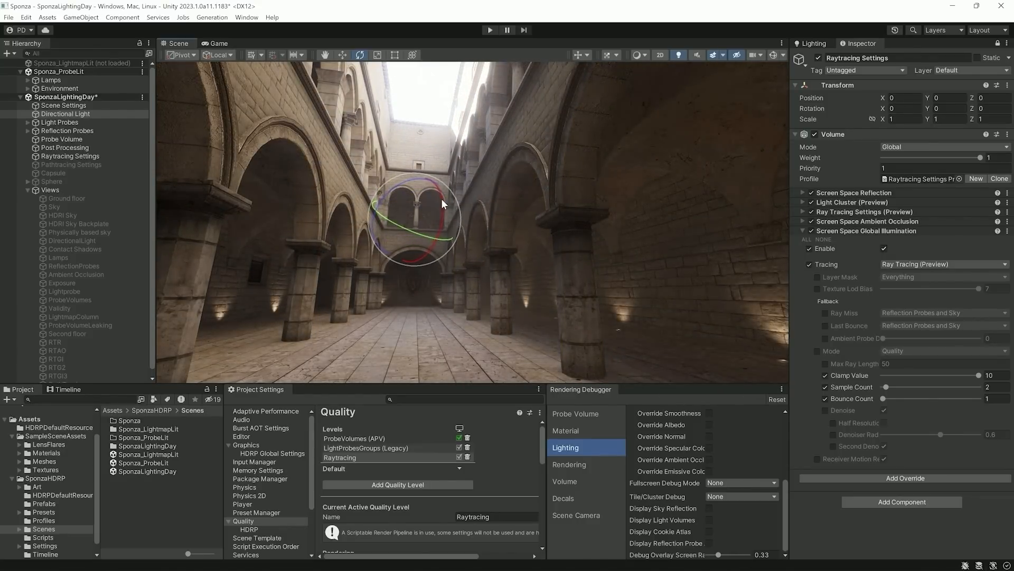
drag(442, 199, 372, 325)
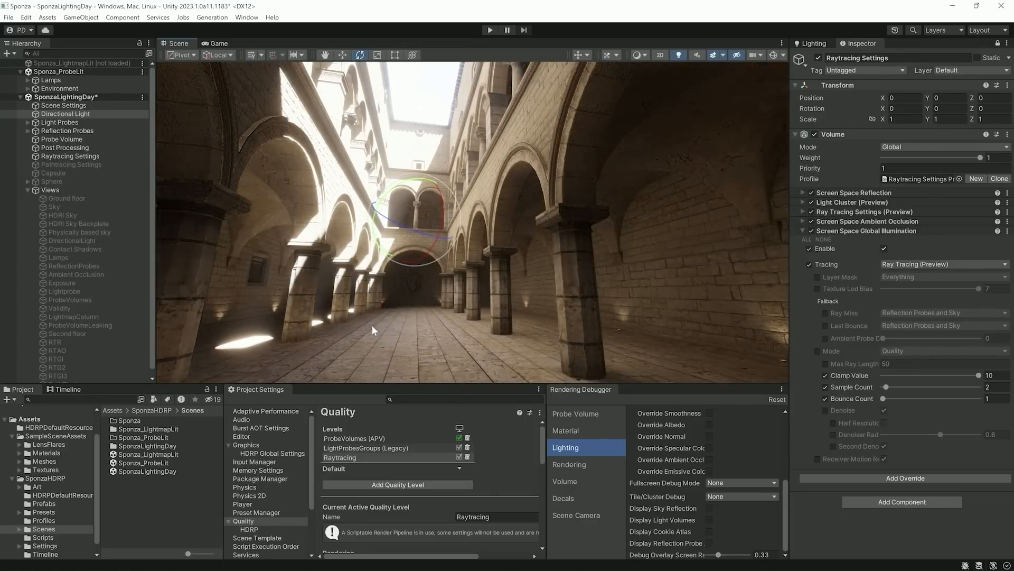